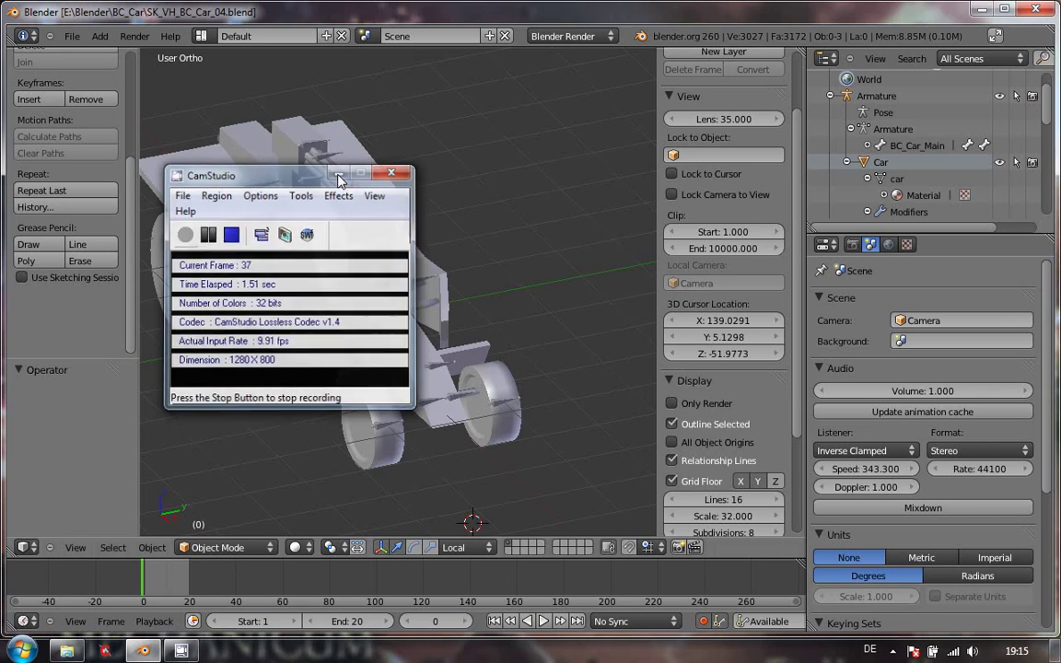
Select the Car object and inspect its mesh in Edit Mode, returning to Object Mode with the Unreal Tools shown
left_click(338, 174)
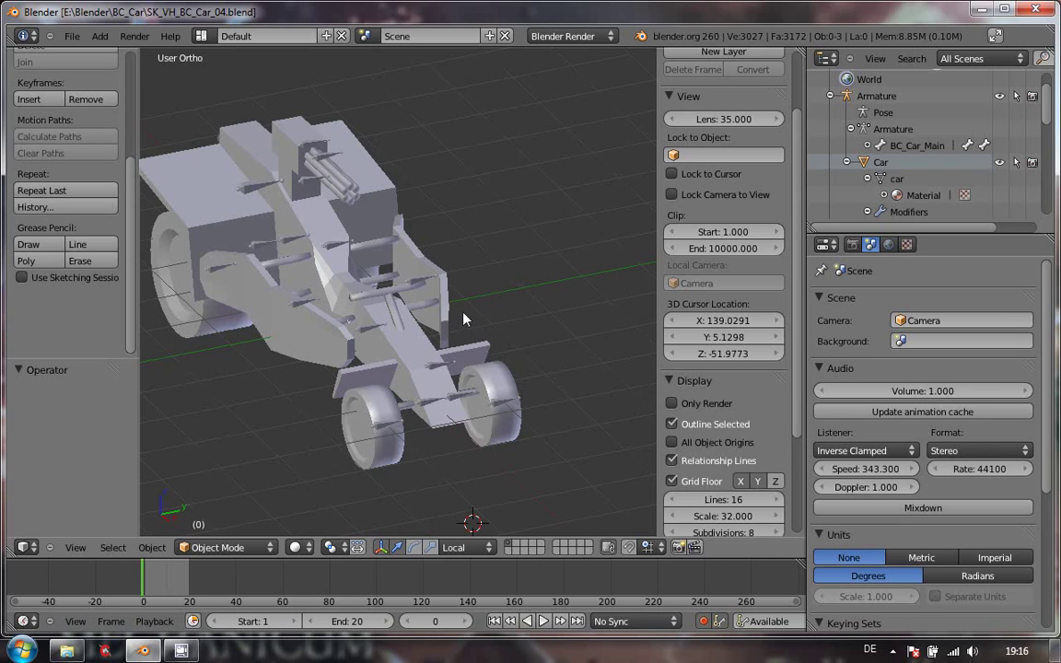
right_click(413, 355)
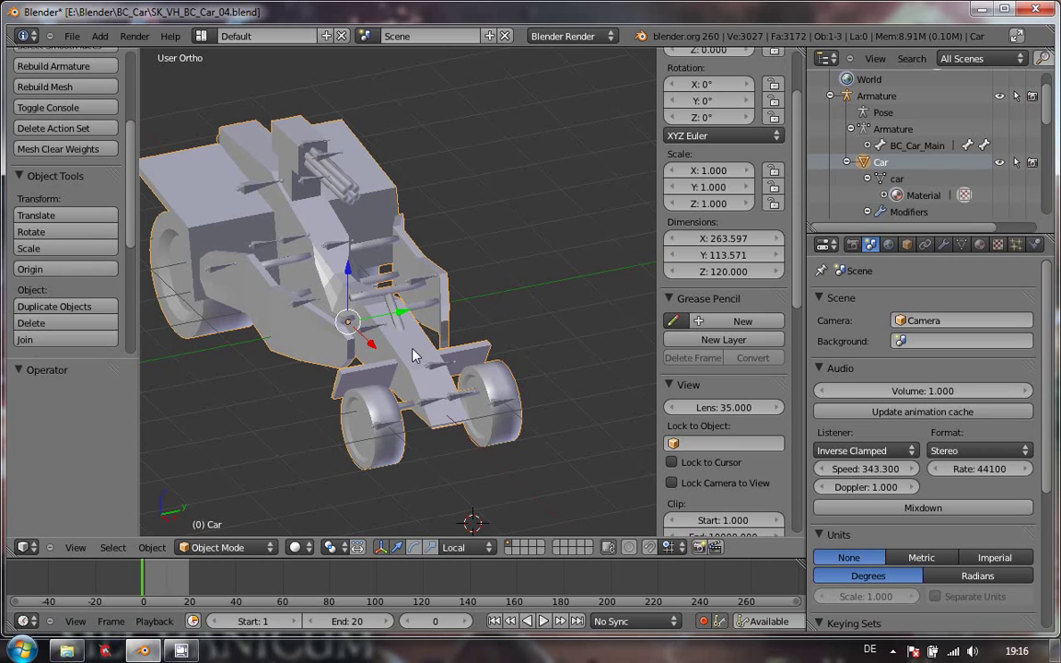
key("Tab")
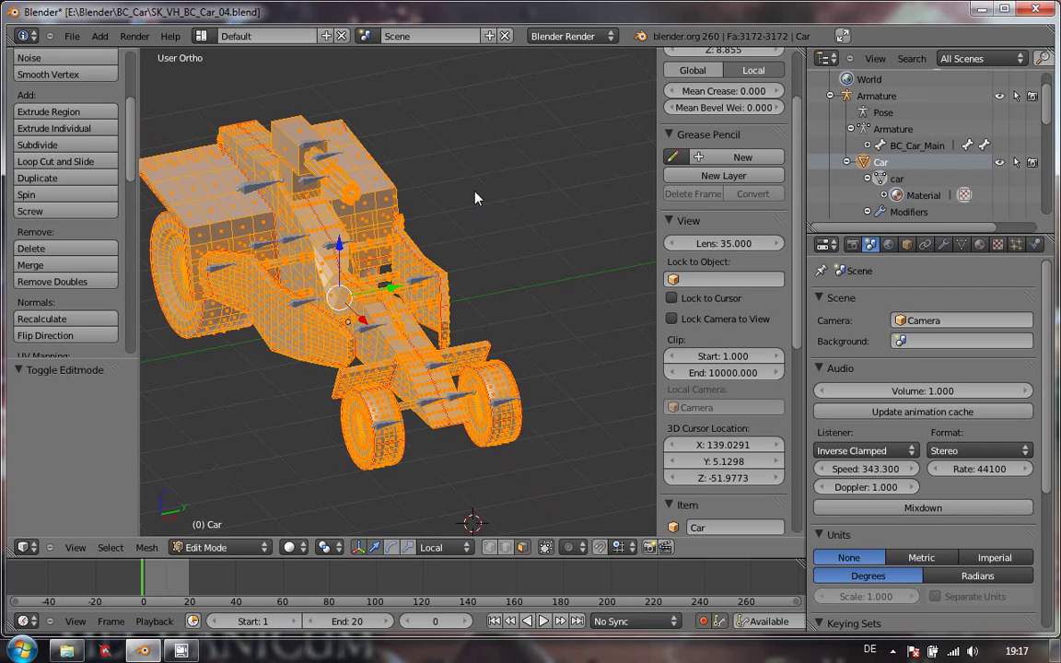
key("Tab")
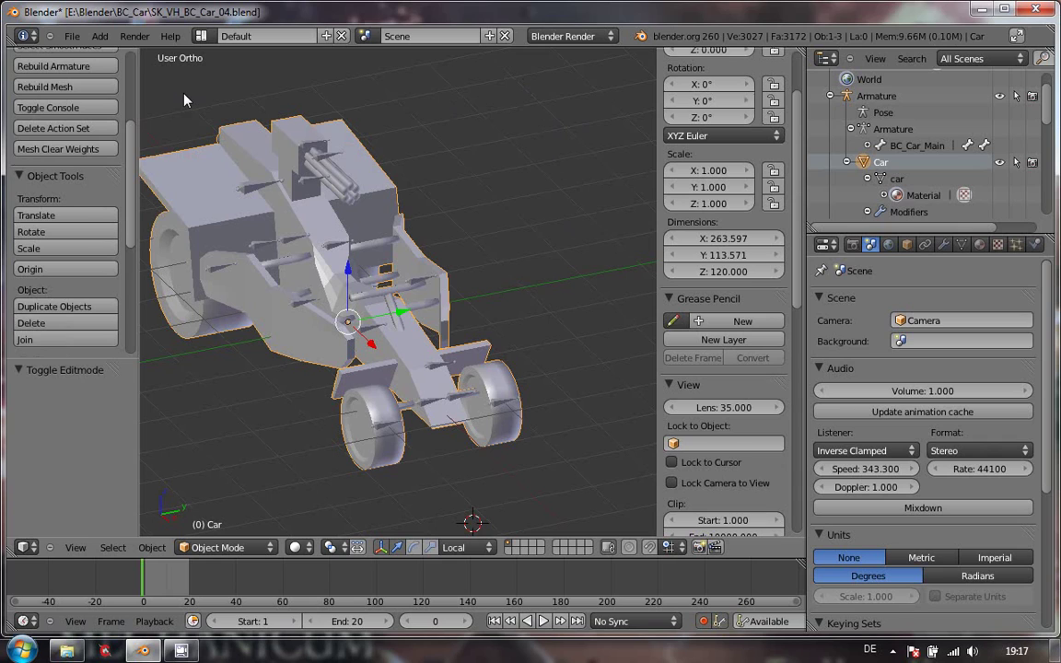
left_click_drag(126, 131, 128, 42)
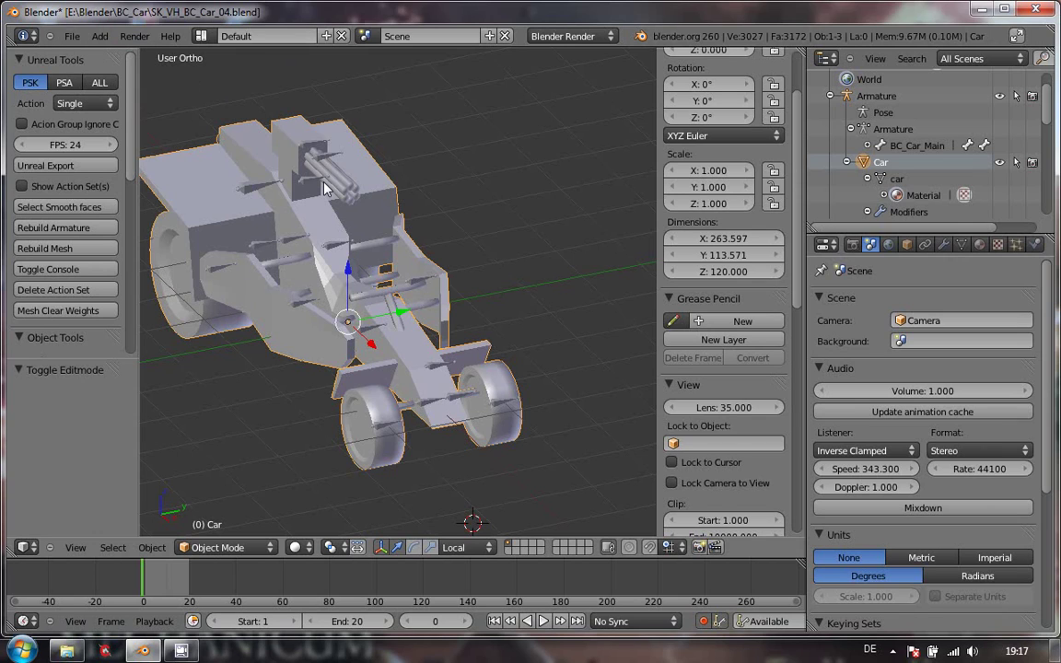
Save the scene as a new file named SK_VH_BC_Car_DamFront.blend in the BC_Car folder
left_click(71, 37)
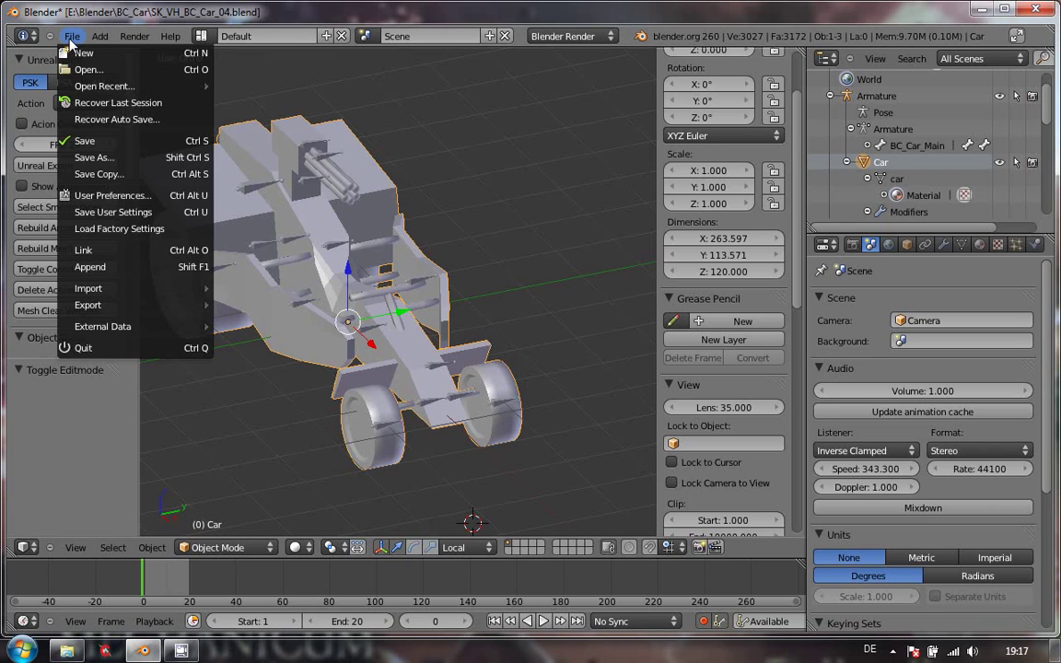
left_click(98, 159)
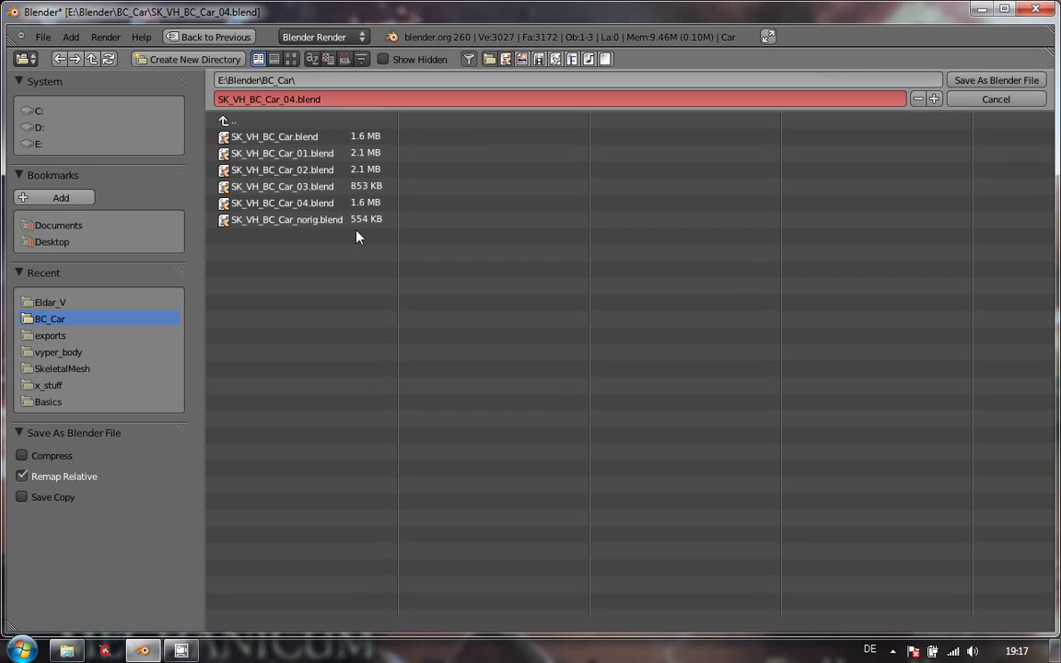
left_click(282, 99)
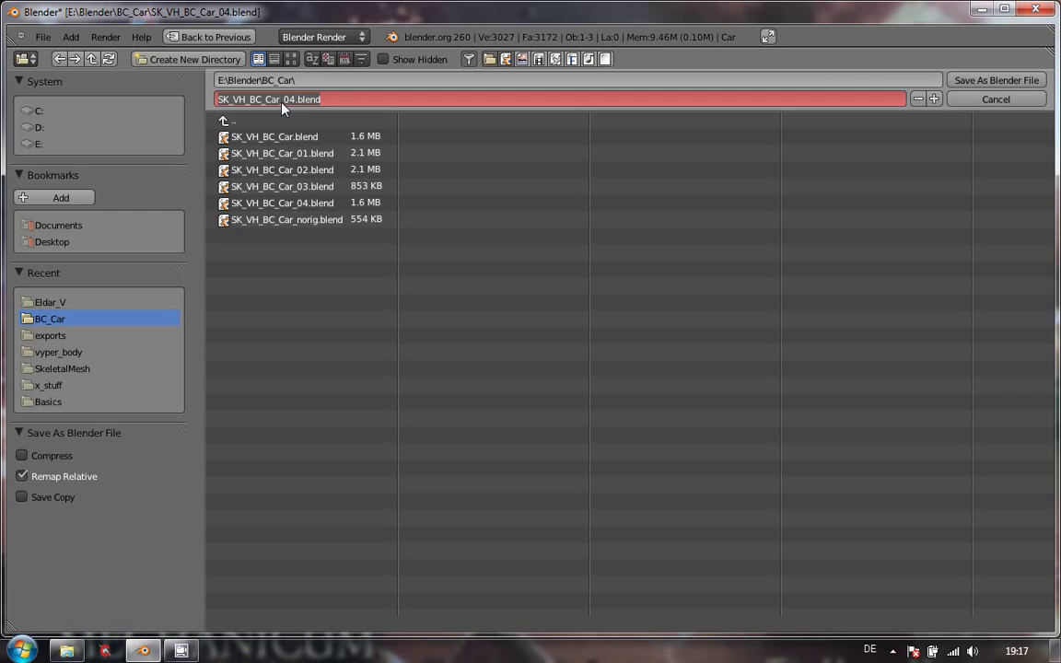
left_click(283, 101)
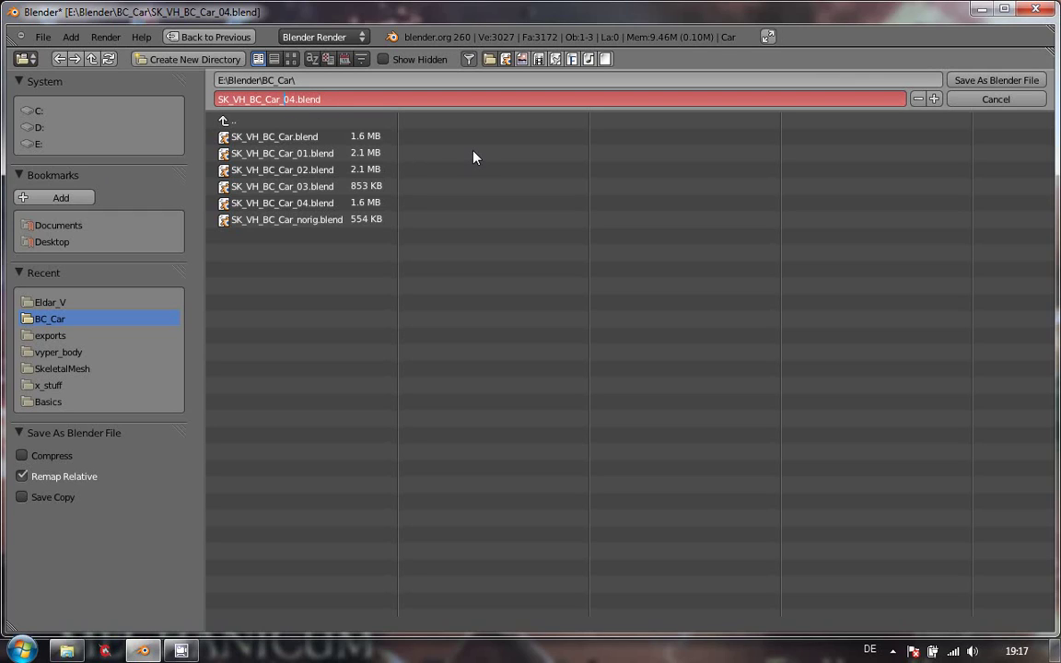
key("Delete")
key("Delete")
type("DamFront")
left_click(1008, 84)
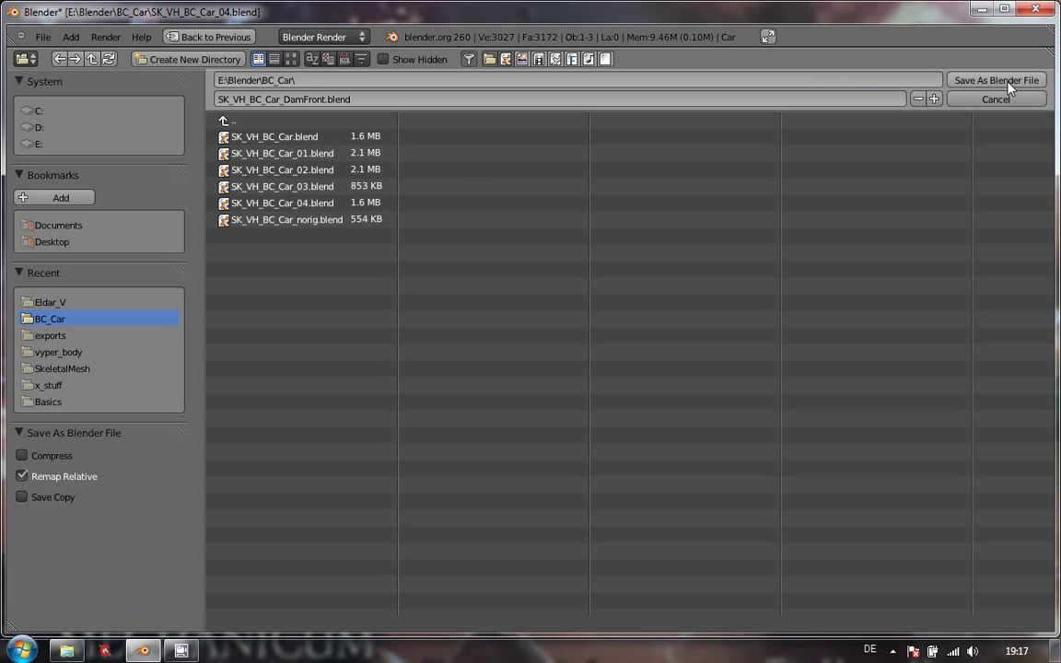
left_click(1010, 84)
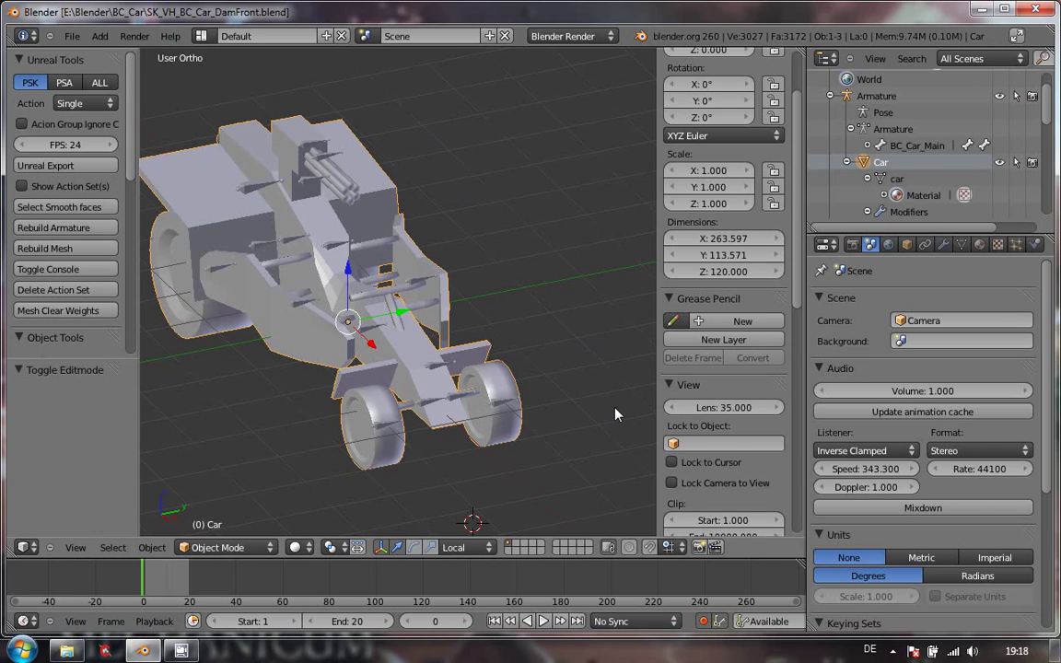
In top view of the front end, set up vertex editing on the Car with proportional editing enabled and nothing selected
key("KP_7")
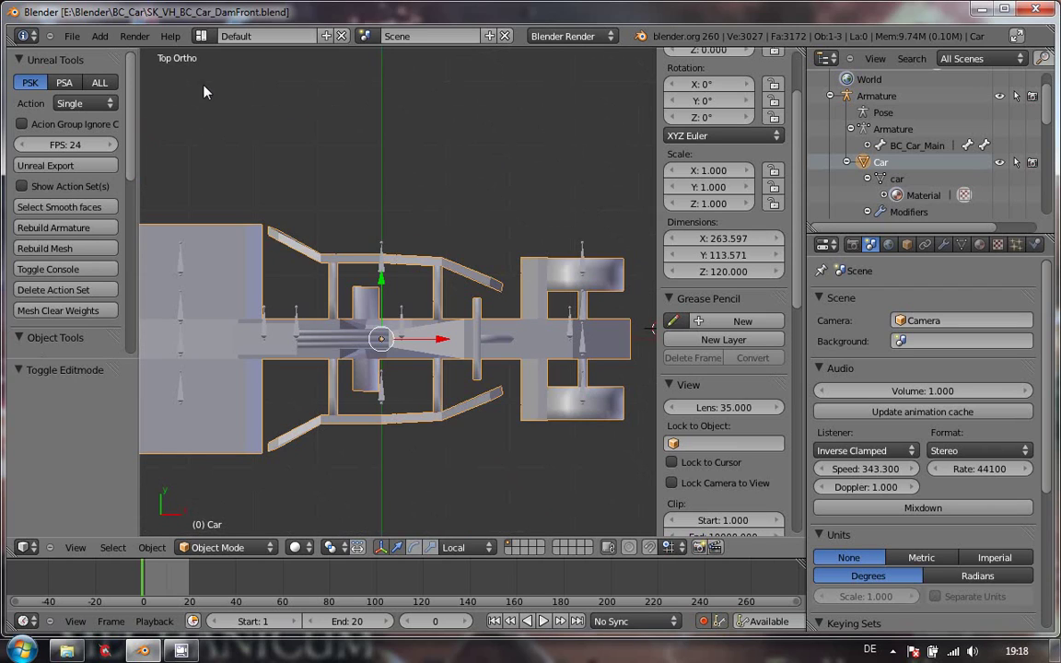
scroll(465, 216, "down", 1)
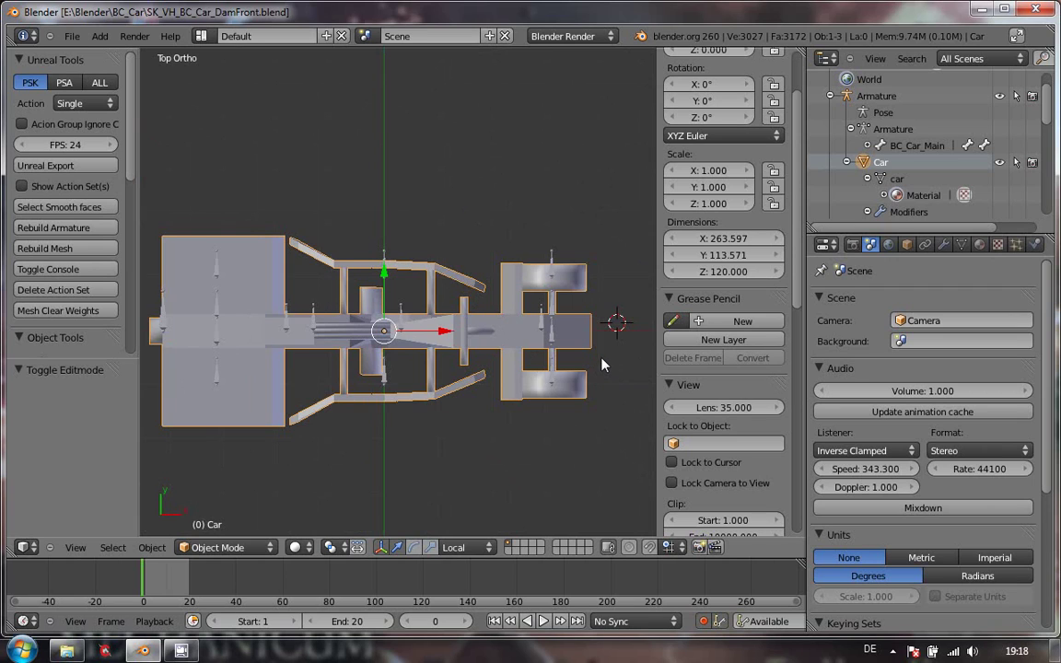
middle_click_drag(603, 364, 464, 350, "shift")
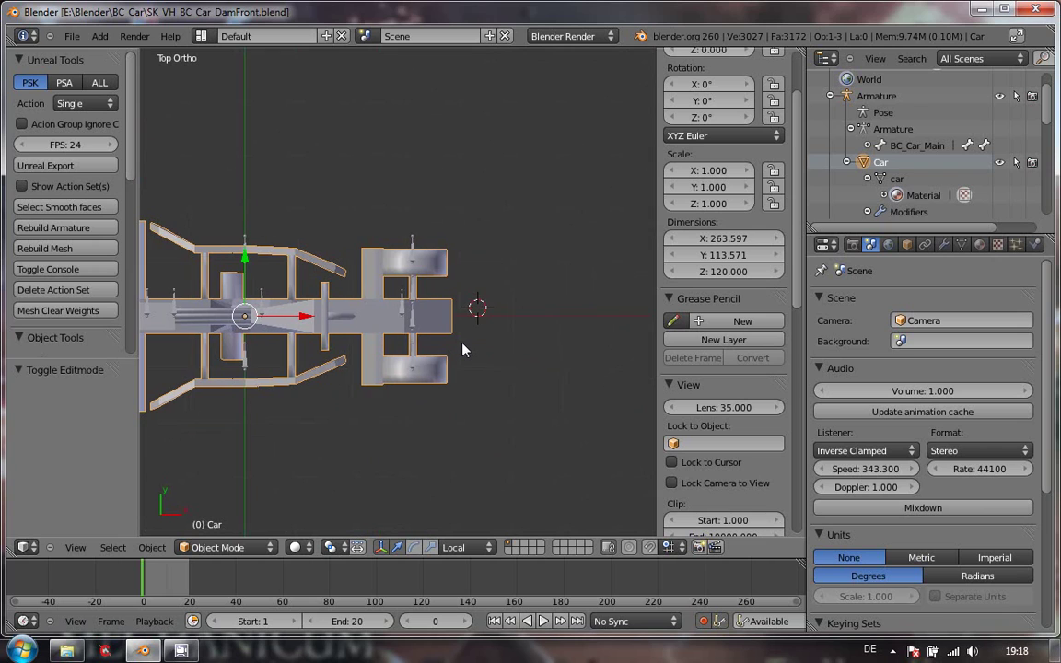
scroll(462, 348, "up", 5)
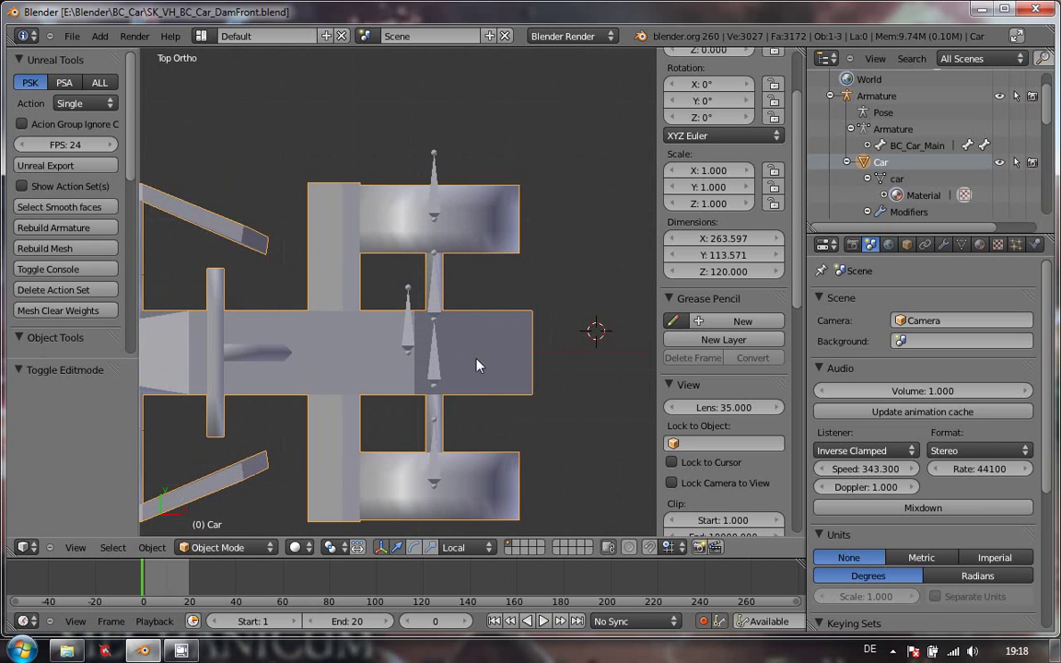
middle_click_drag(477, 405, 452, 345, "shift")
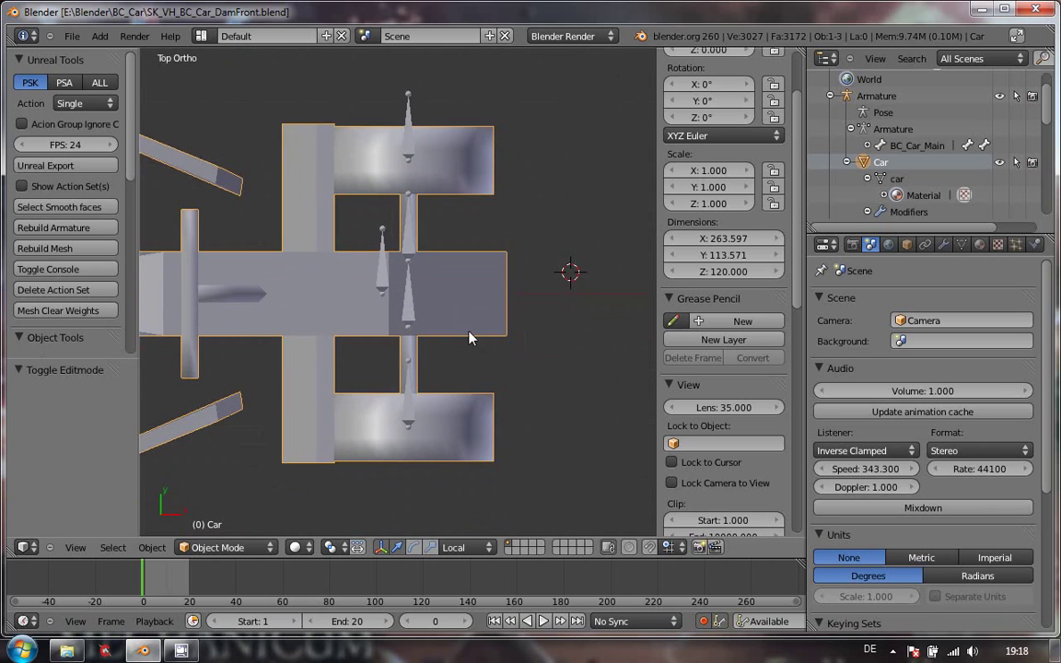
scroll(470, 338, "up", 1)
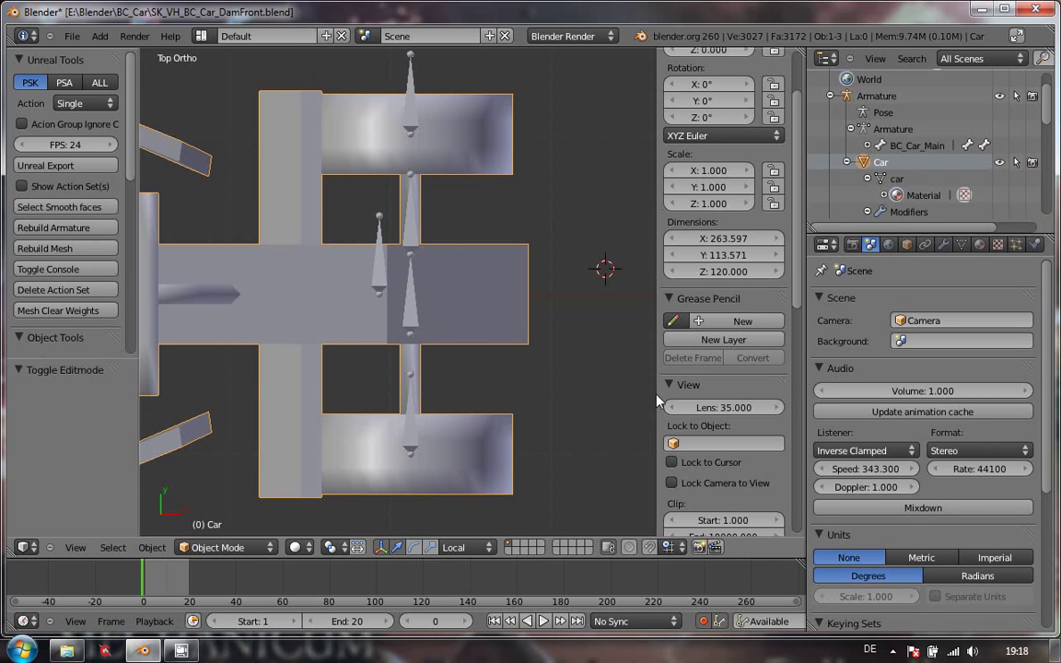
key("Tab")
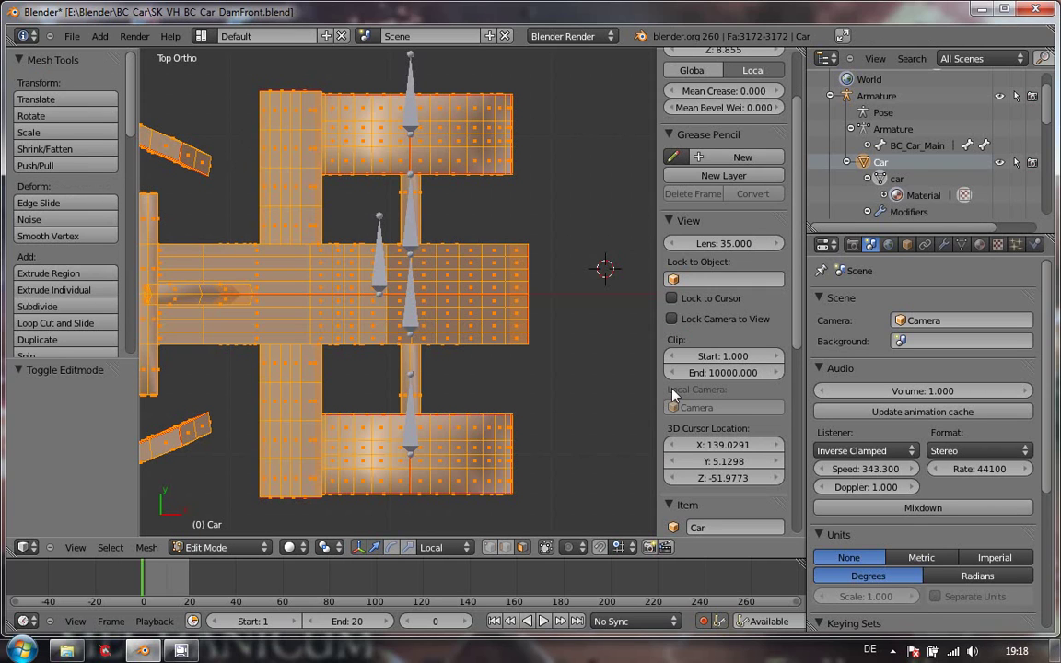
left_click(491, 554)
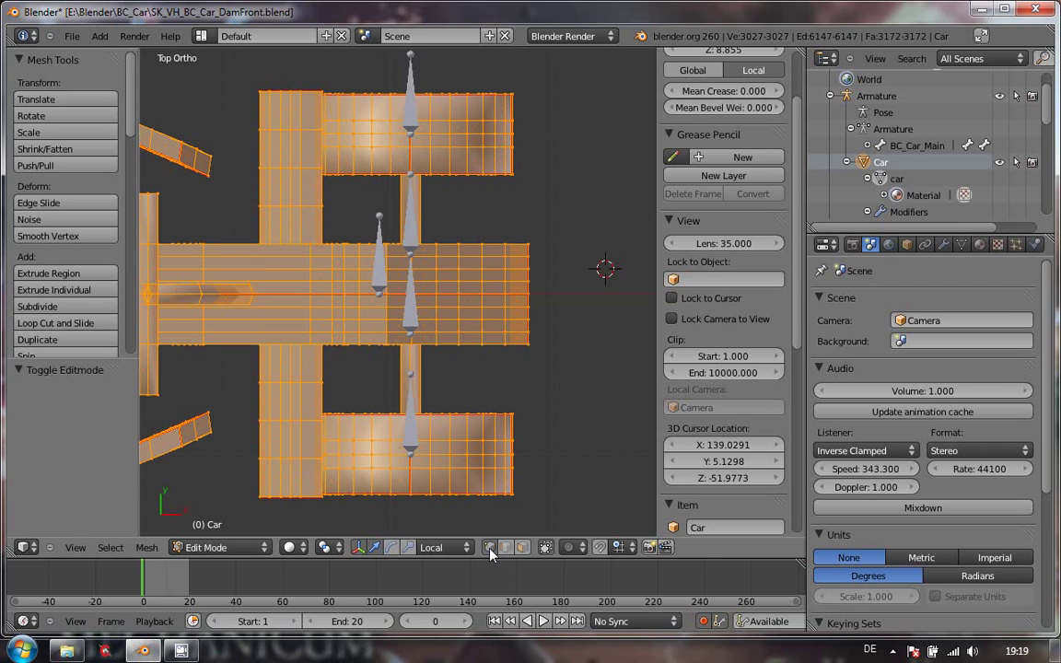
left_click(570, 547)
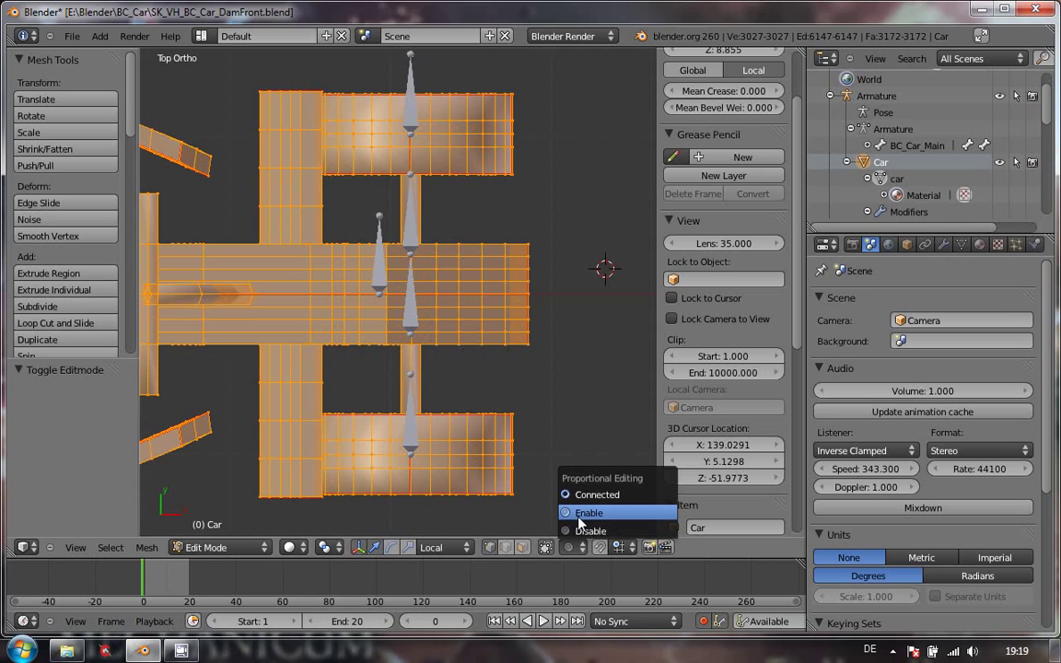
left_click(580, 513)
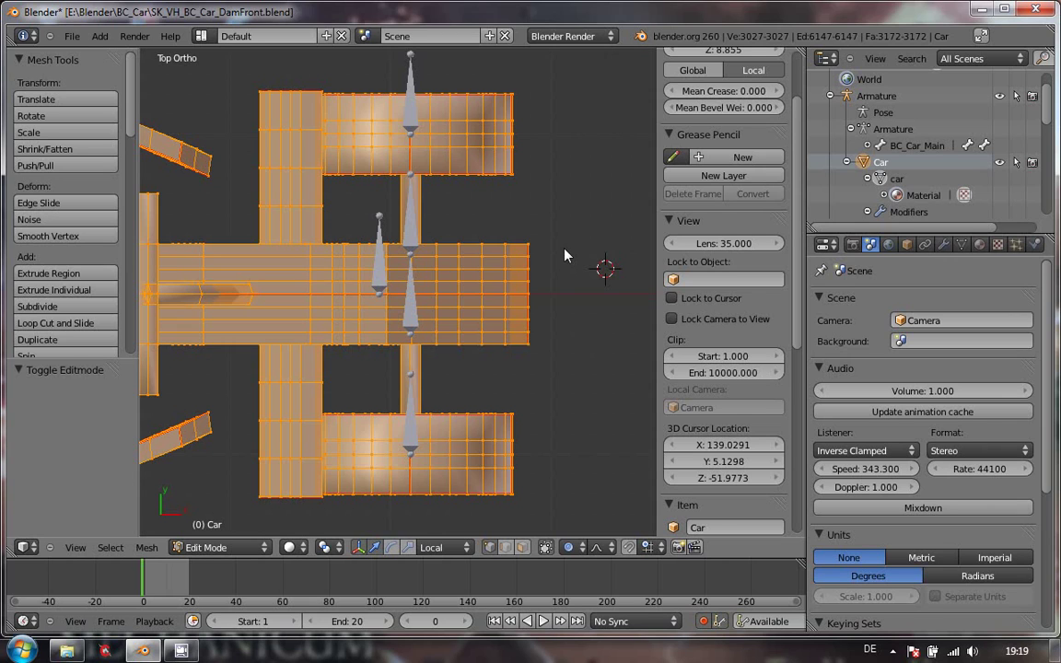
key("a")
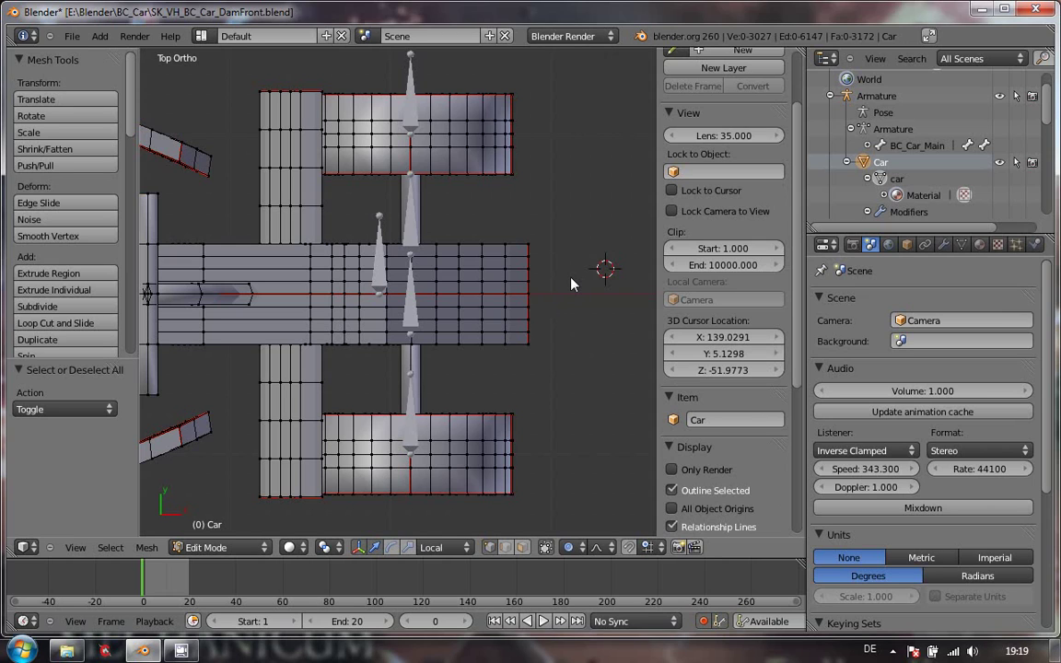
Box-select the middle vertices at the front end of the chassis beam in solid shading
key("z")
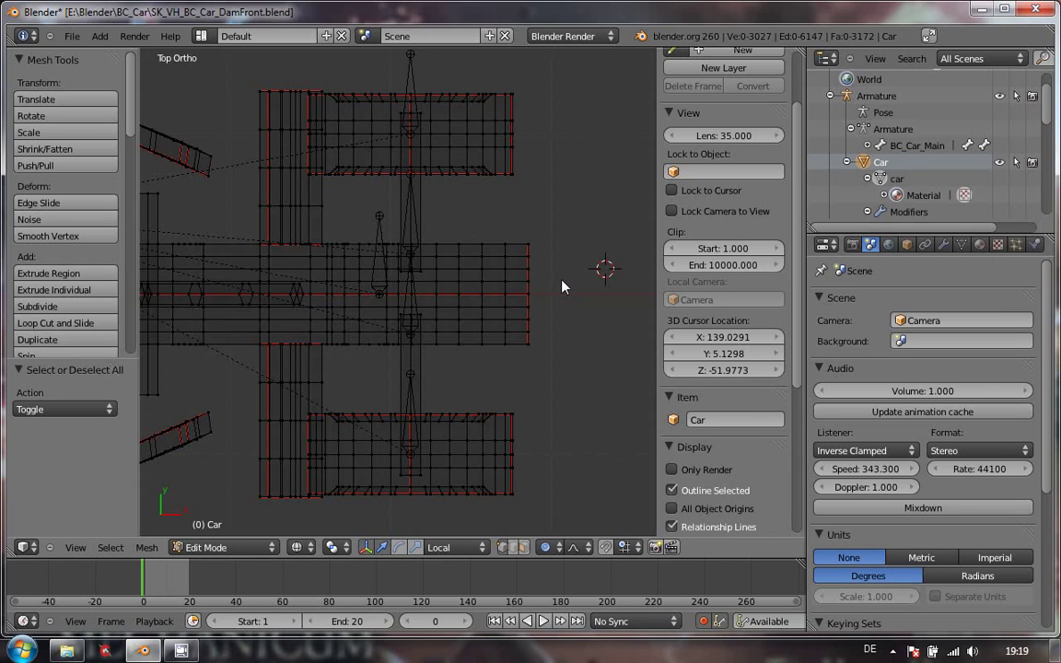
key("z")
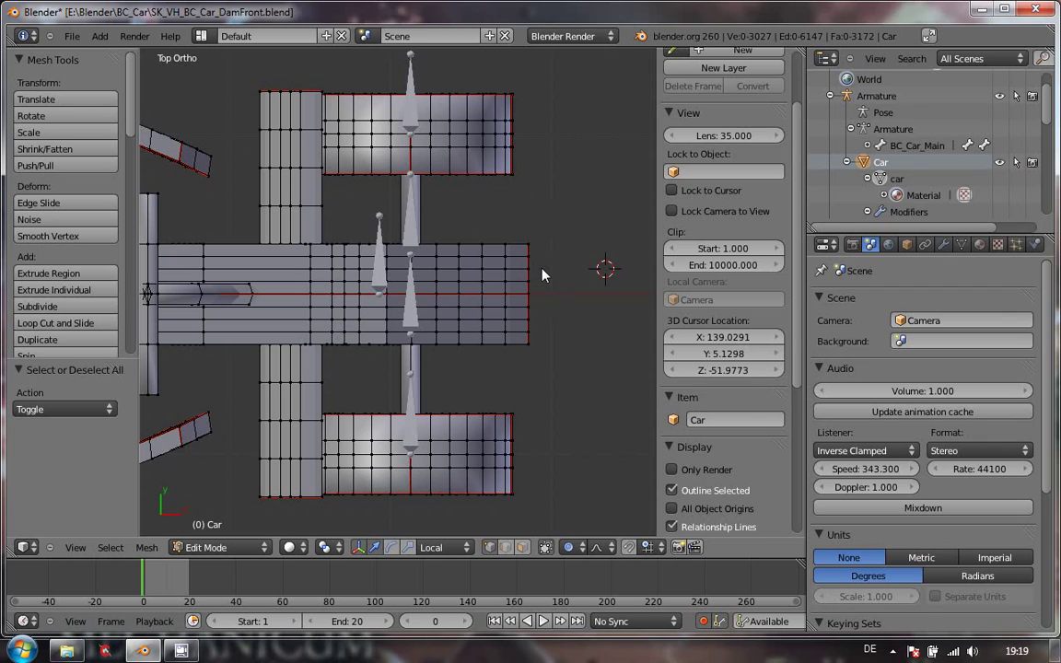
key("b")
left_click_drag(550, 268, 439, 327)
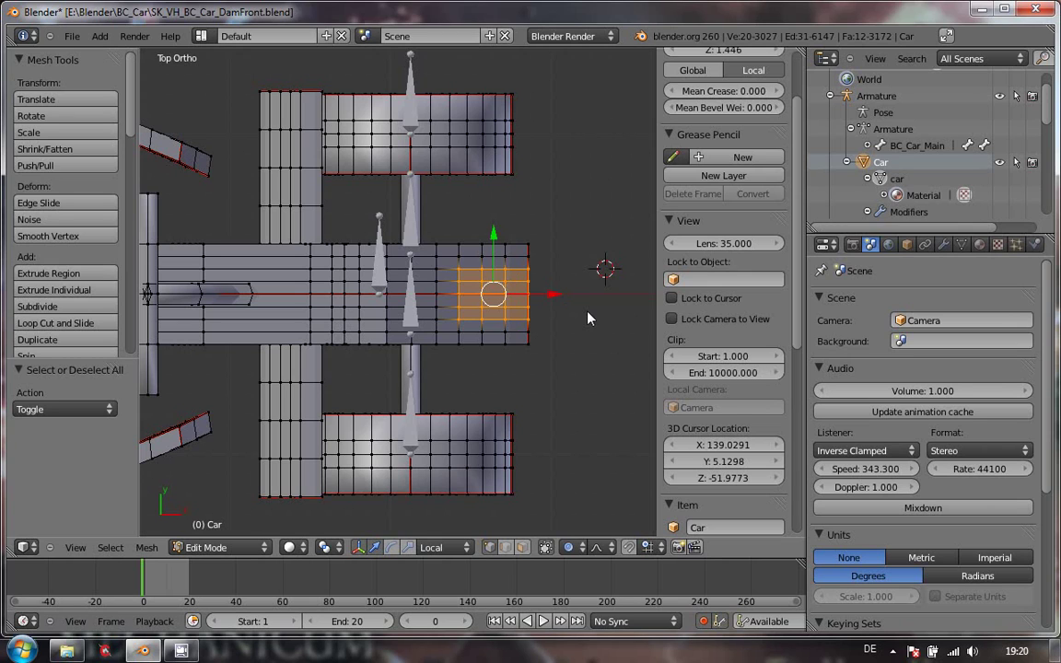
Select the middle vertices of the chassis beam's front end through the mesh and move them about -8.6 along local X, then return to Object Mode
key("z")
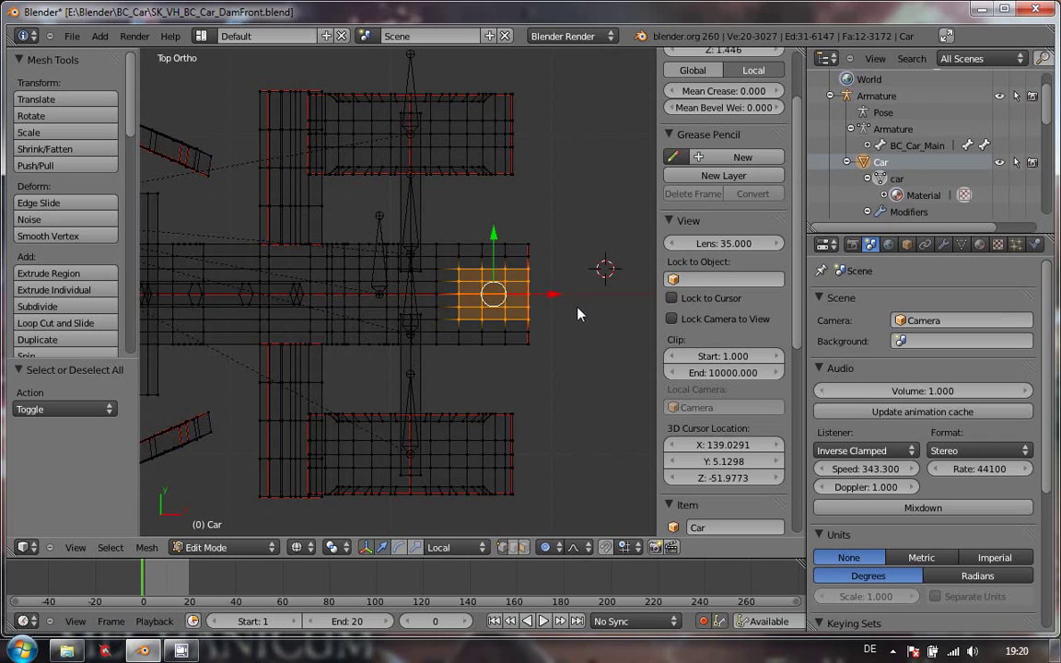
key("a")
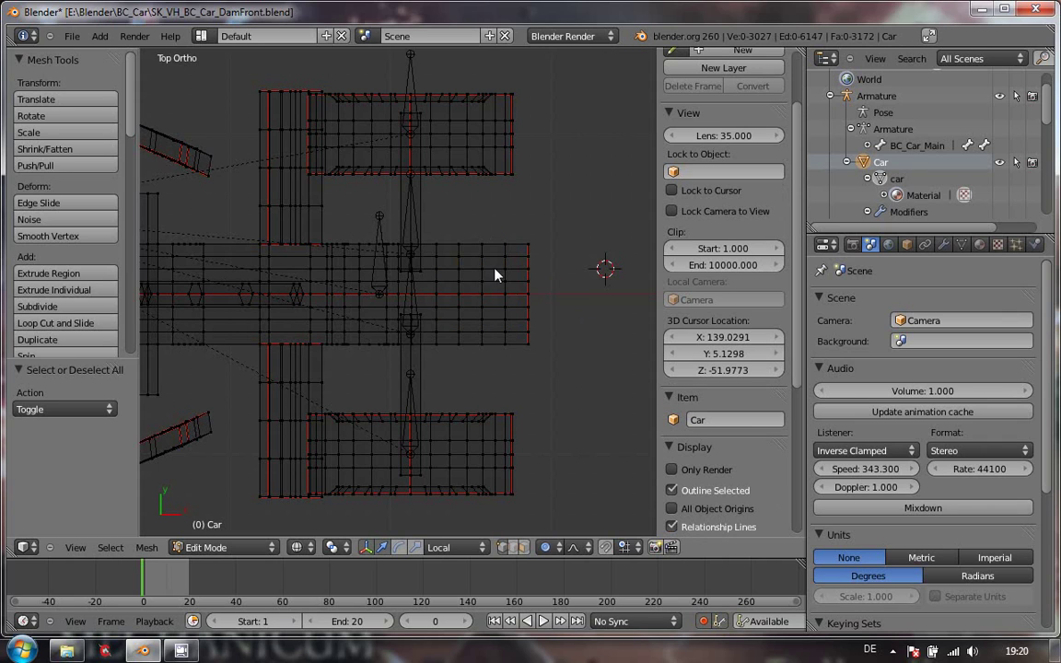
key("b")
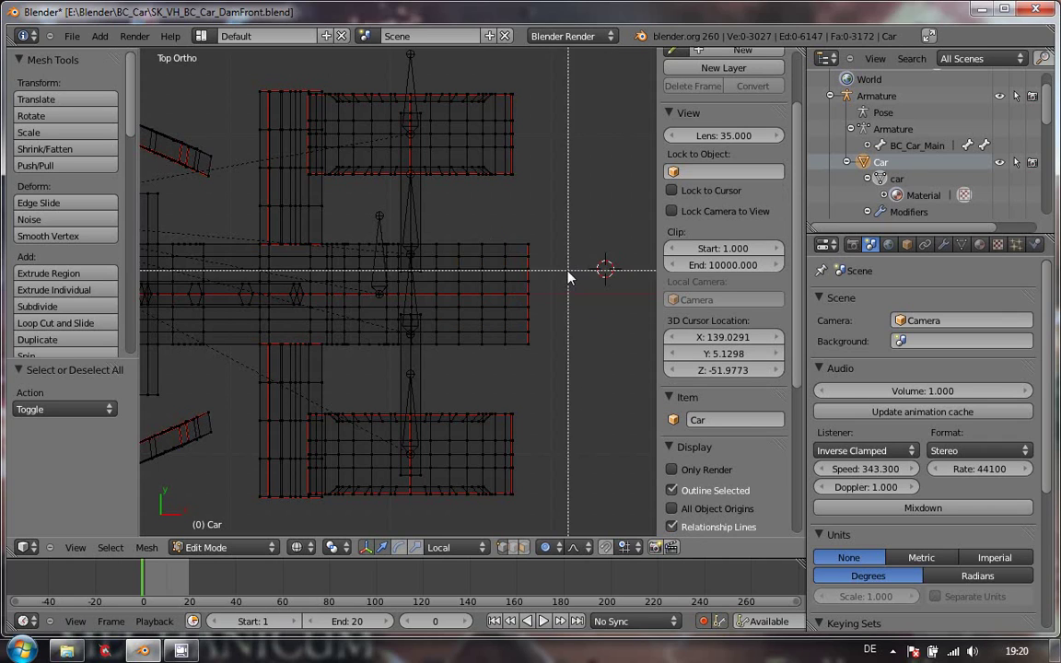
left_click_drag(555, 265, 455, 330)
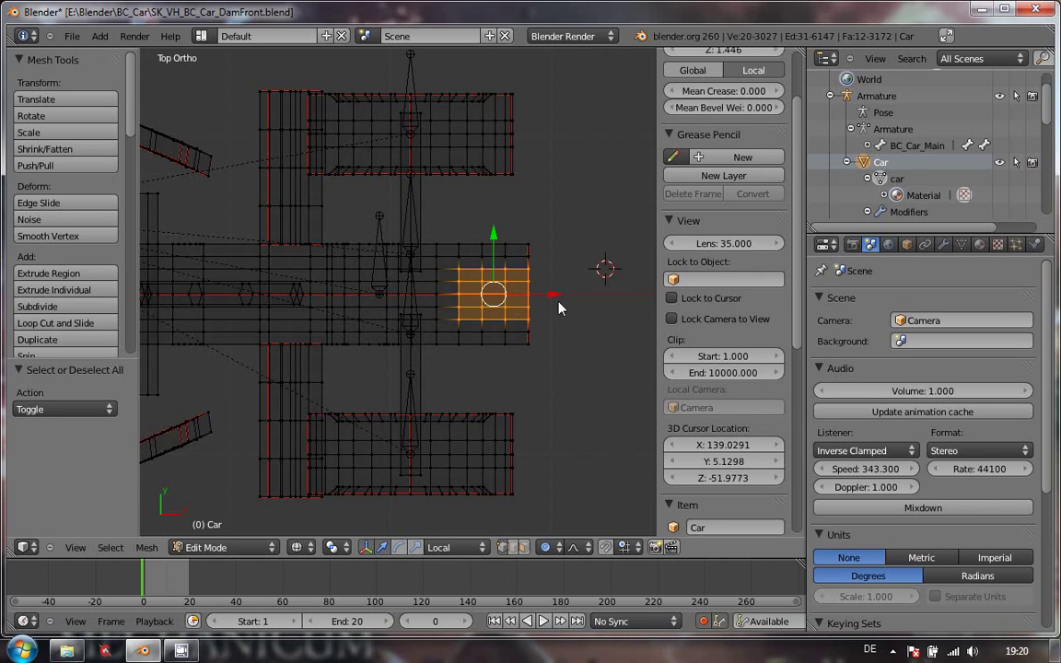
key("g")
key("x")
key("x")
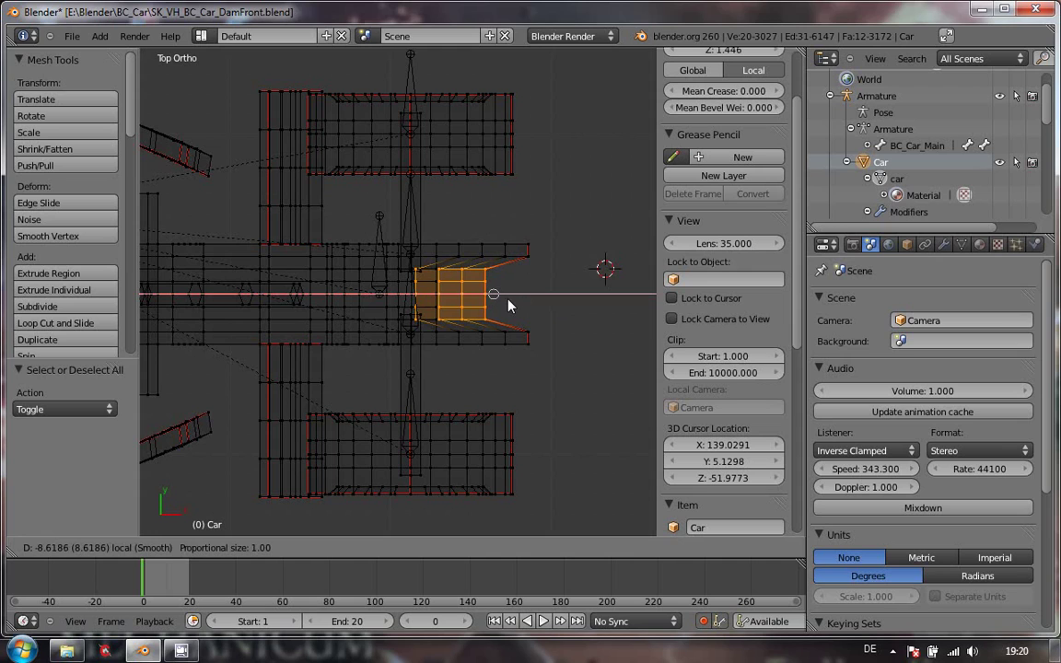
left_click(509, 306)
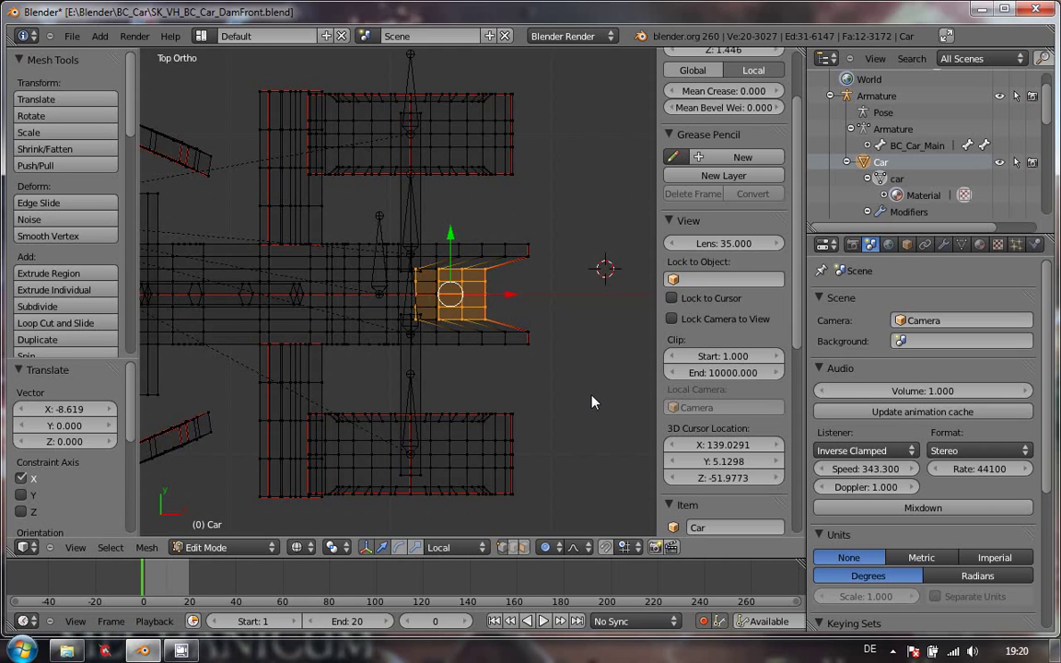
key("z")
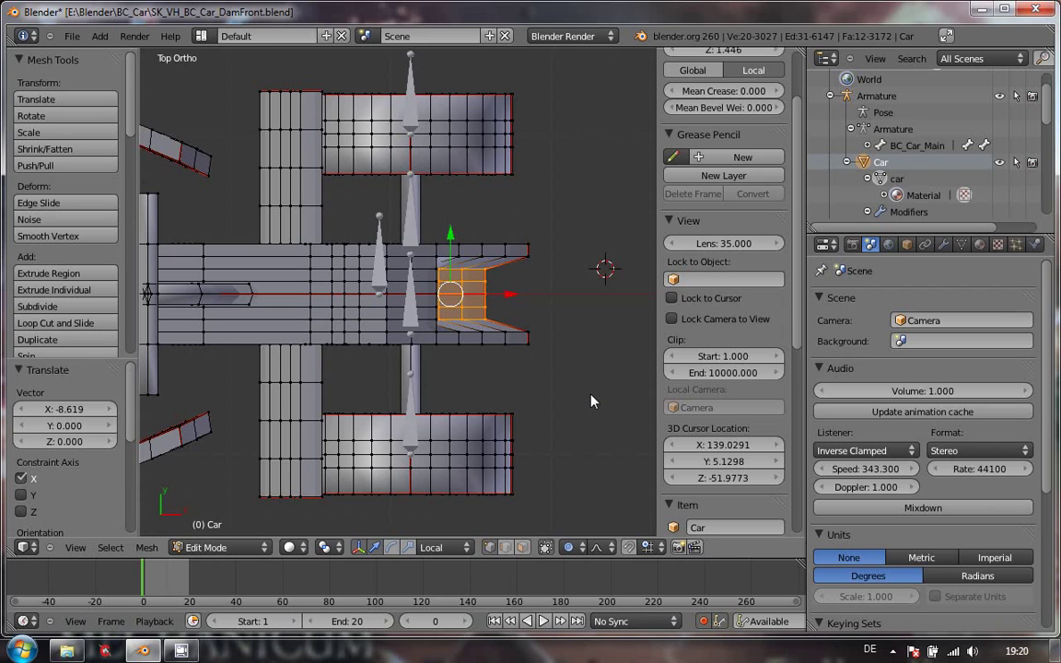
key("Tab")
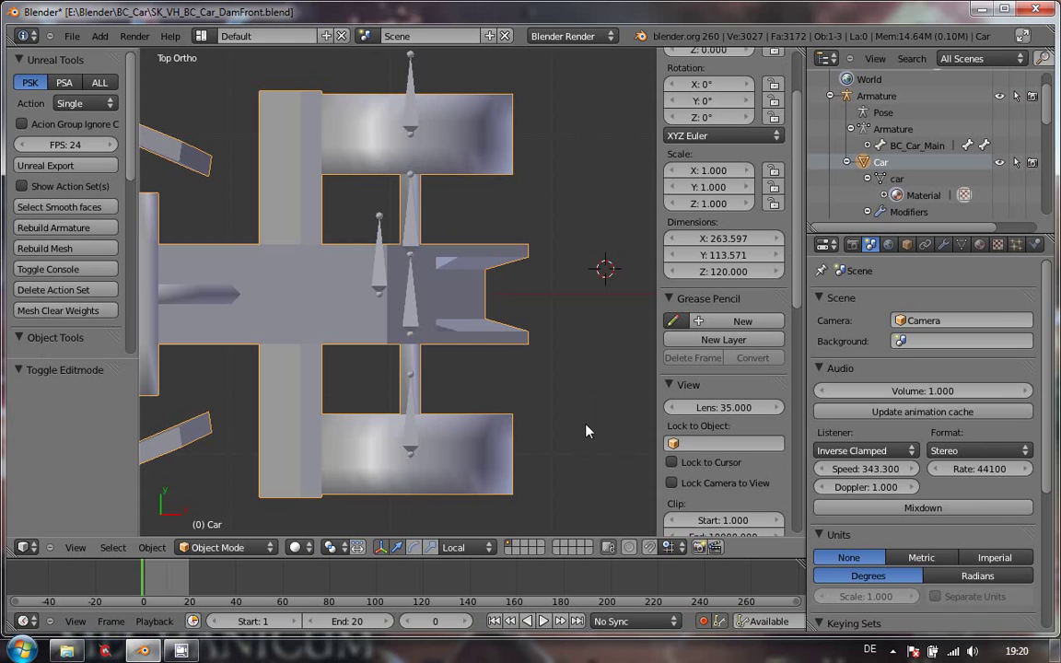
middle_click_drag(574, 435, 486, 315)
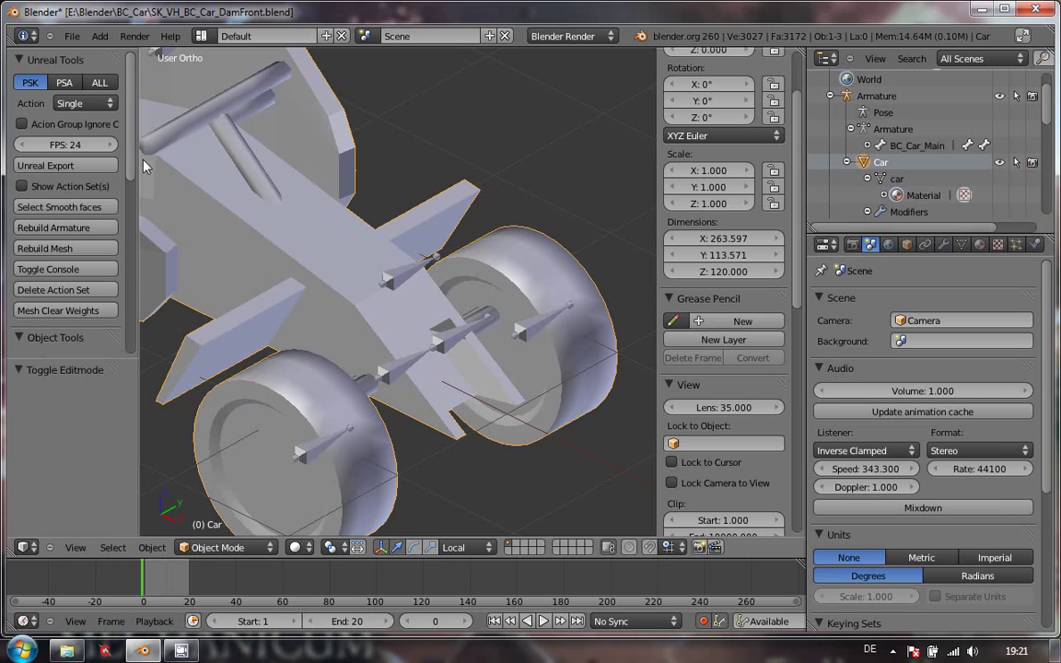
Export the front-damaged car as SK_VH_BC_Car_DamFront.psk to the BC_Car folder with PSK and PSA enabled, and save the scene
left_click(70, 36)
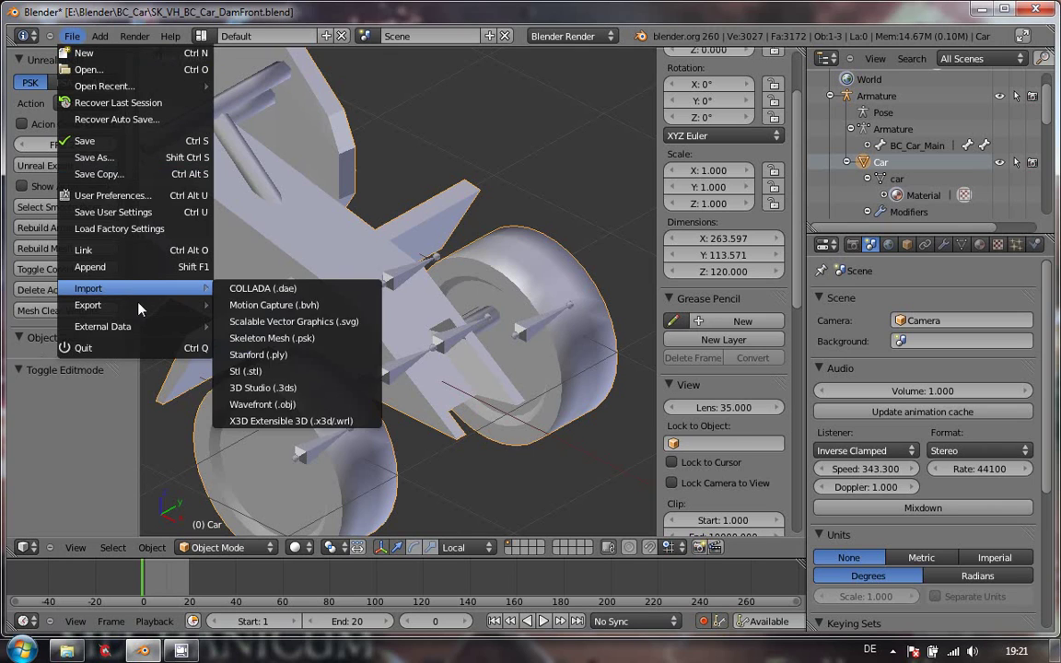
mouse_move(133, 304)
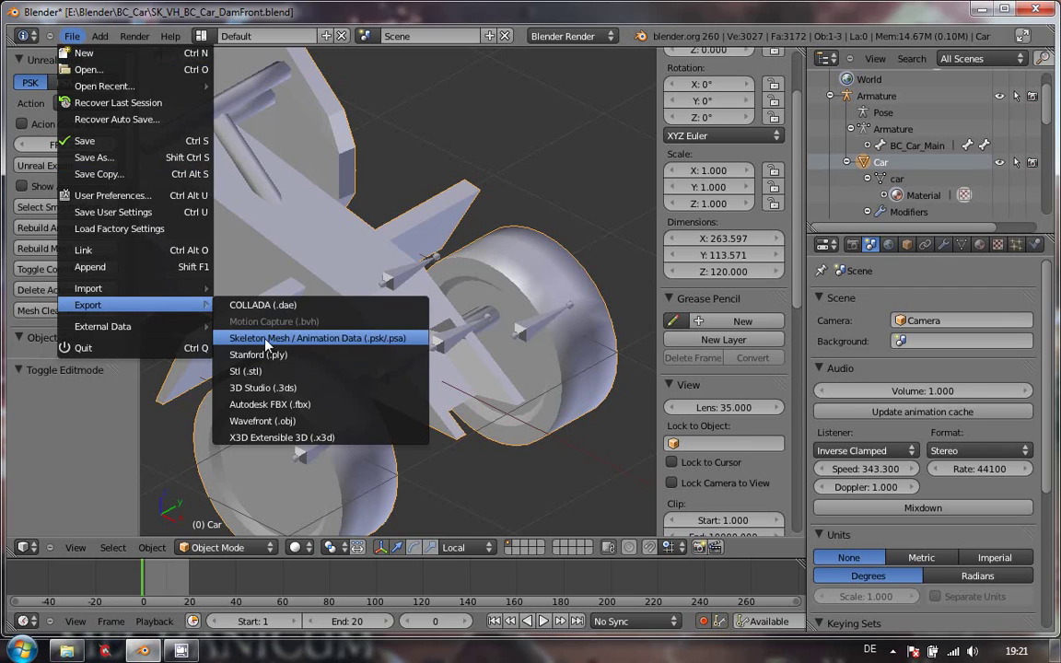
left_click(385, 338)
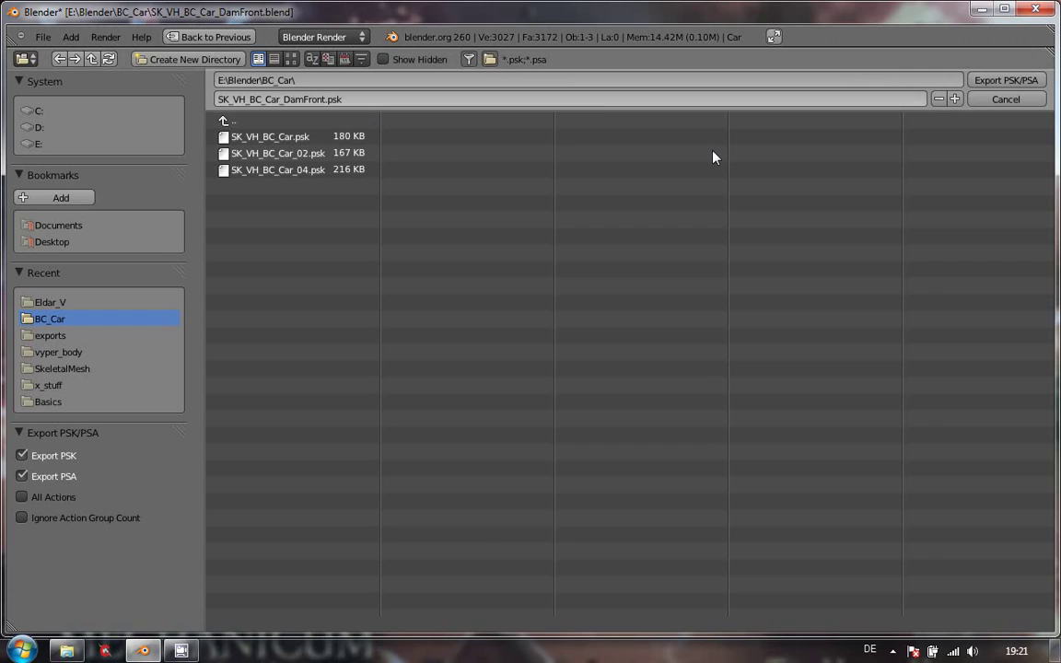
left_click(1003, 81)
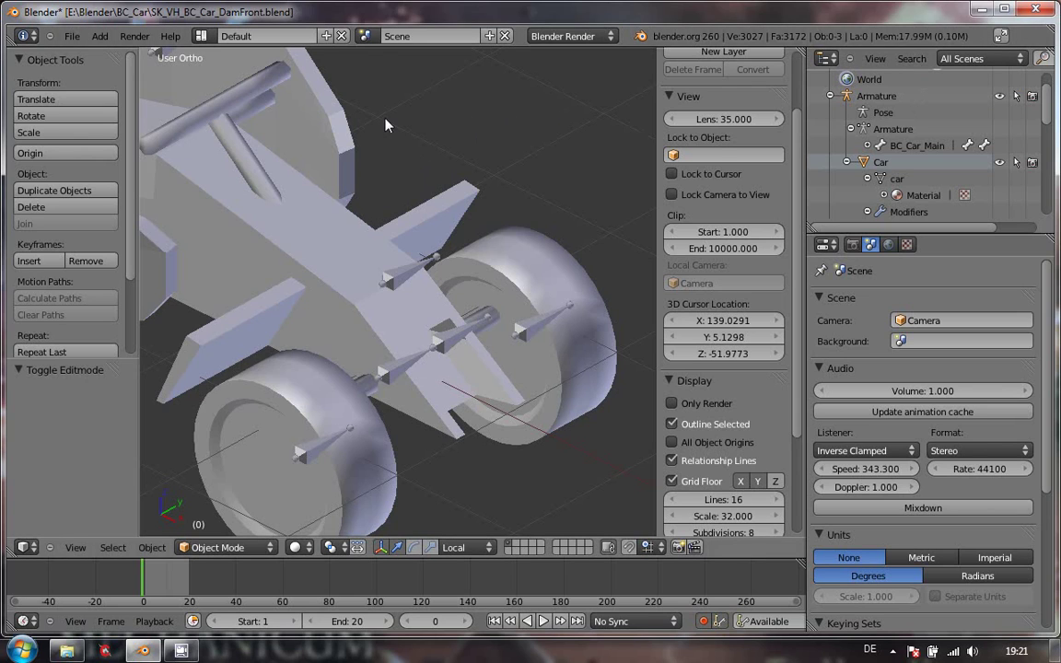
left_click(71, 36)
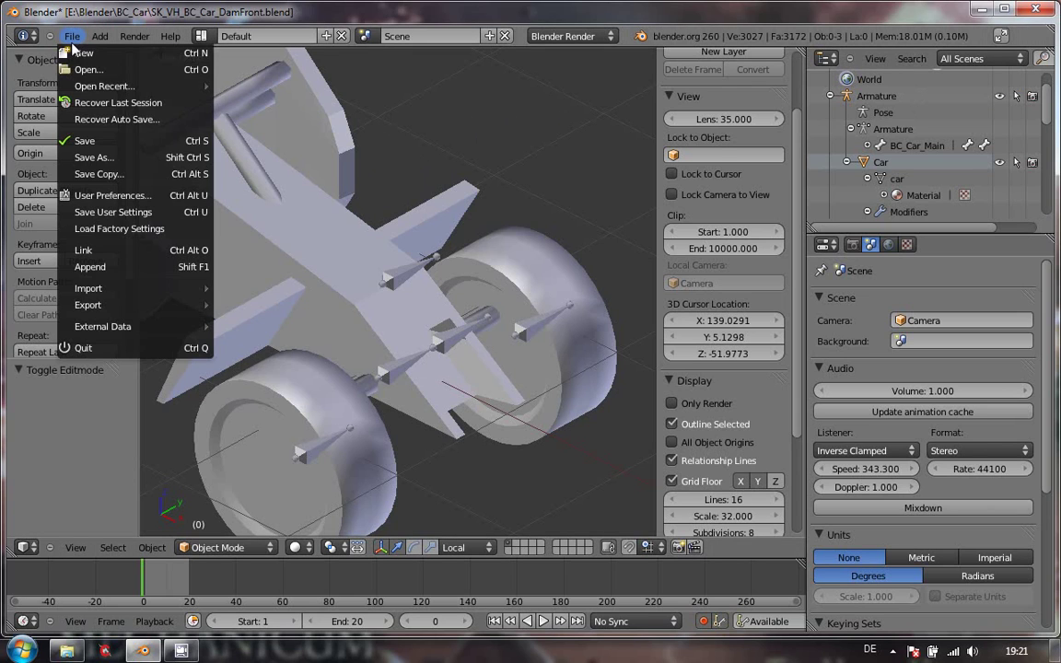
left_click(103, 144)
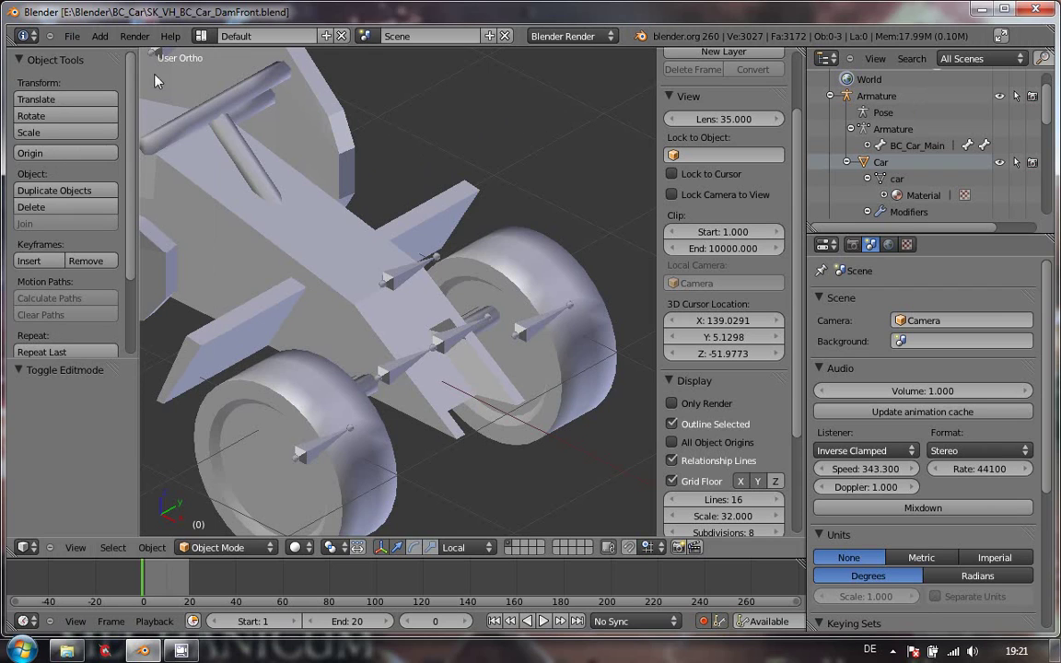
Open the recent undamaged car file SK_VH_BC_Car_04.blend
left_click(71, 36)
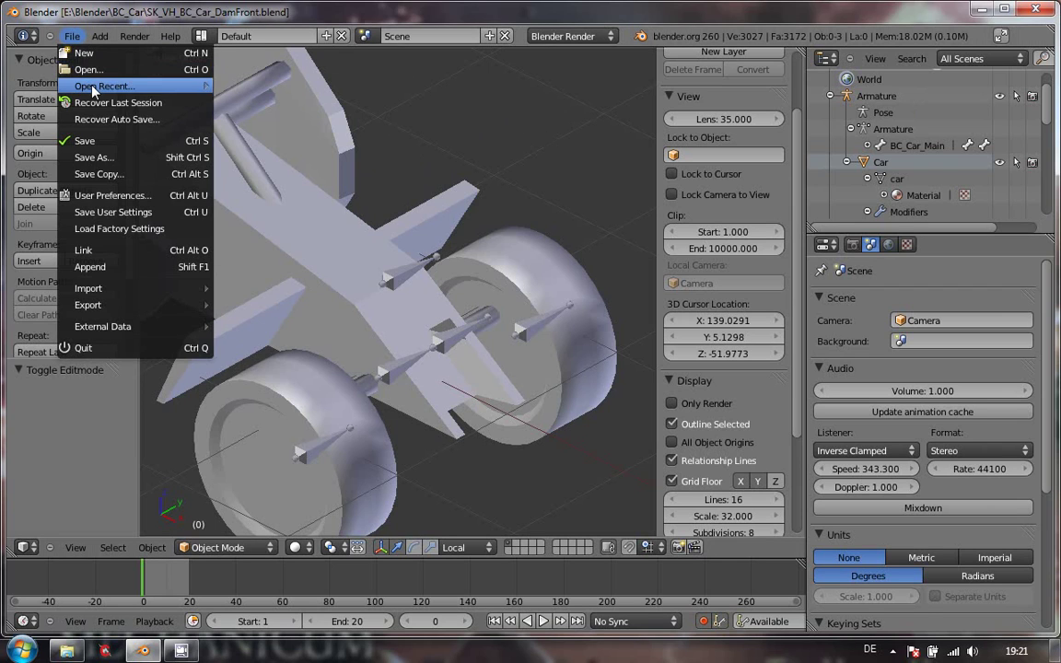
mouse_move(138, 86)
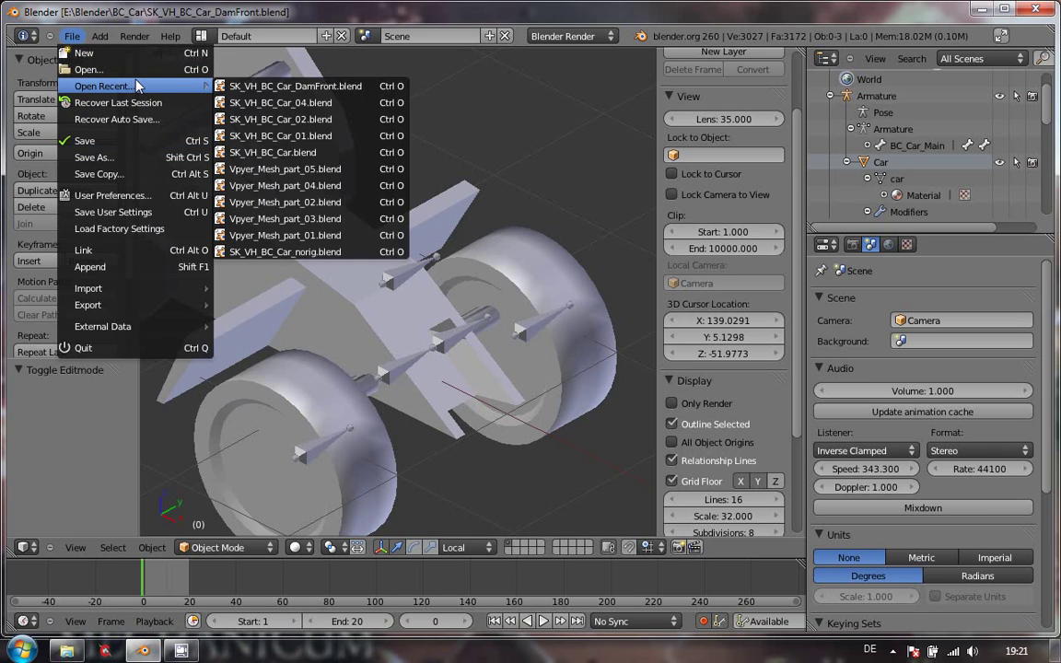
left_click(327, 101)
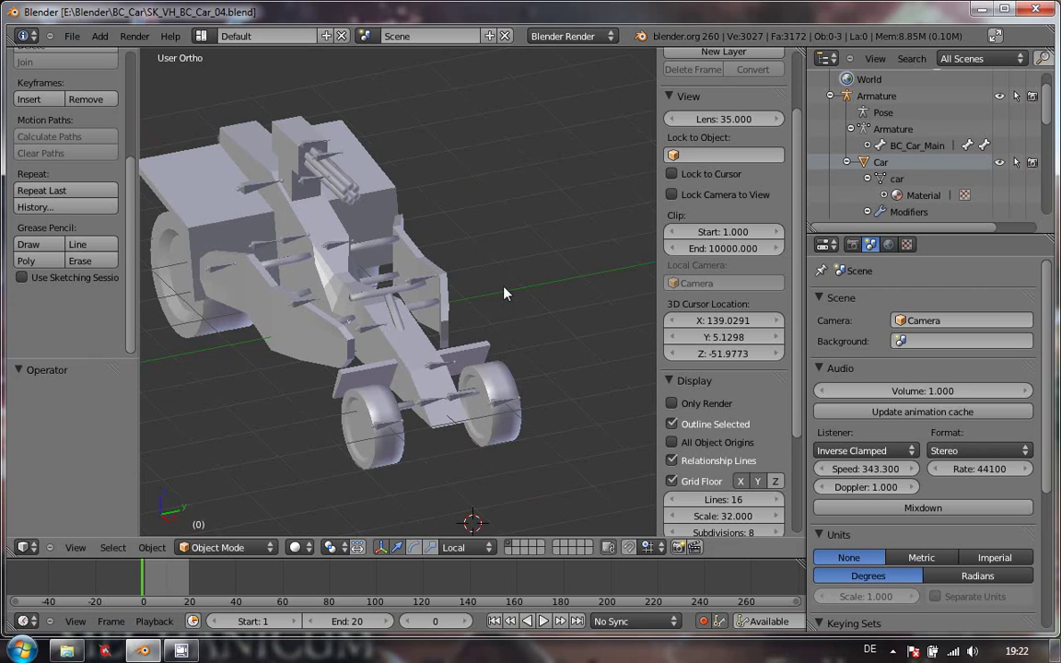
In top view of the rear end, put the Car in Edit Mode with wireframe display and nothing selected
key("KP_7")
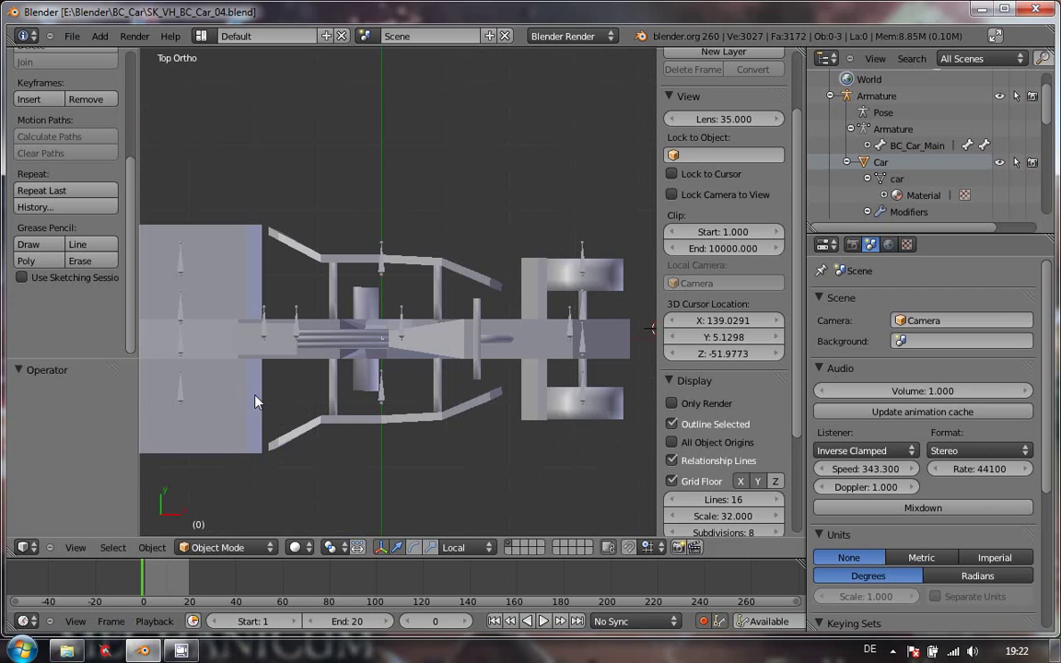
middle_click_drag(433, 379, 457, 343, "shift")
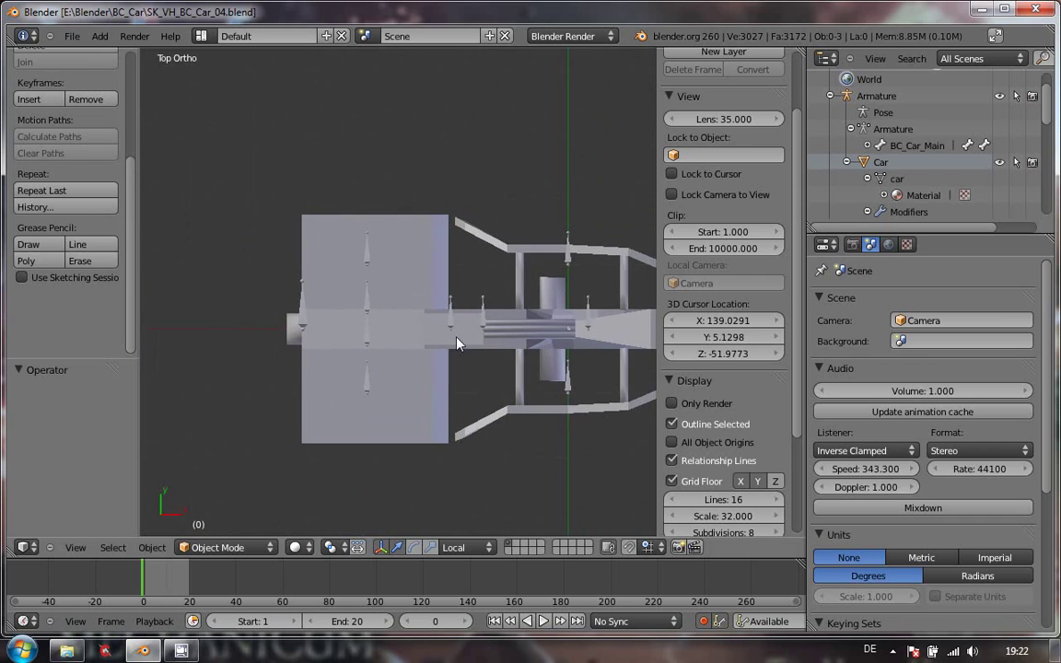
right_click(410, 388)
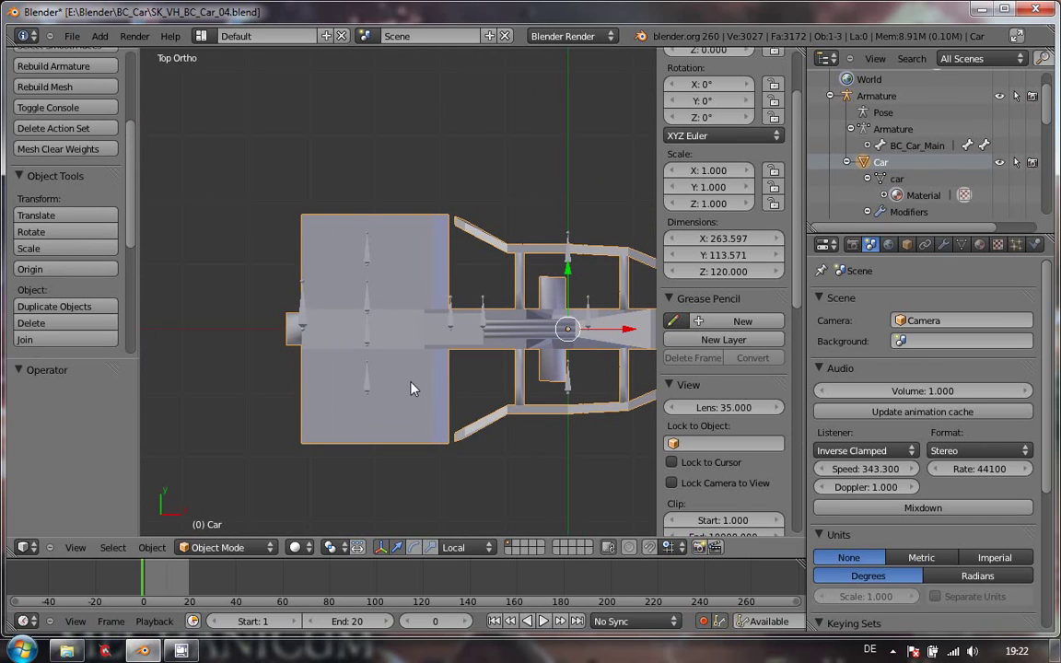
key("Tab")
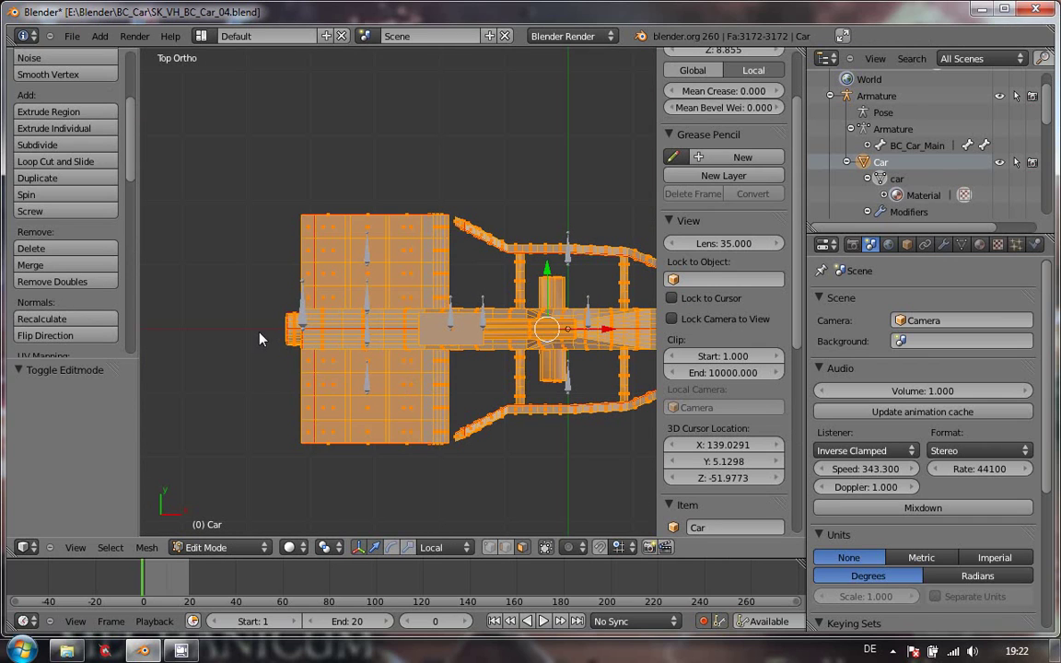
key("z")
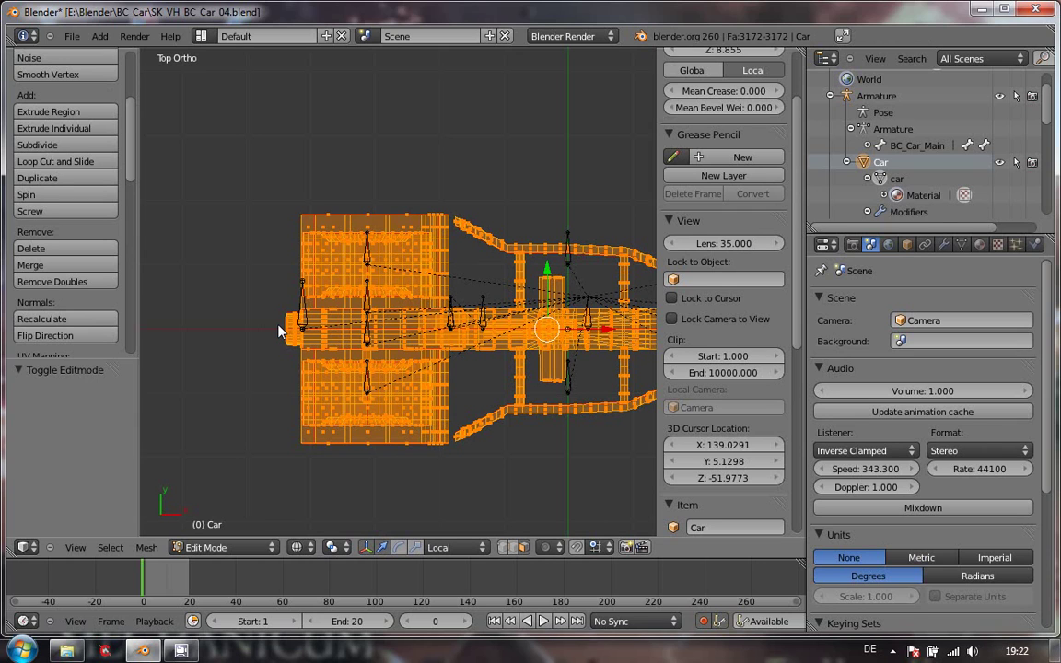
key("a")
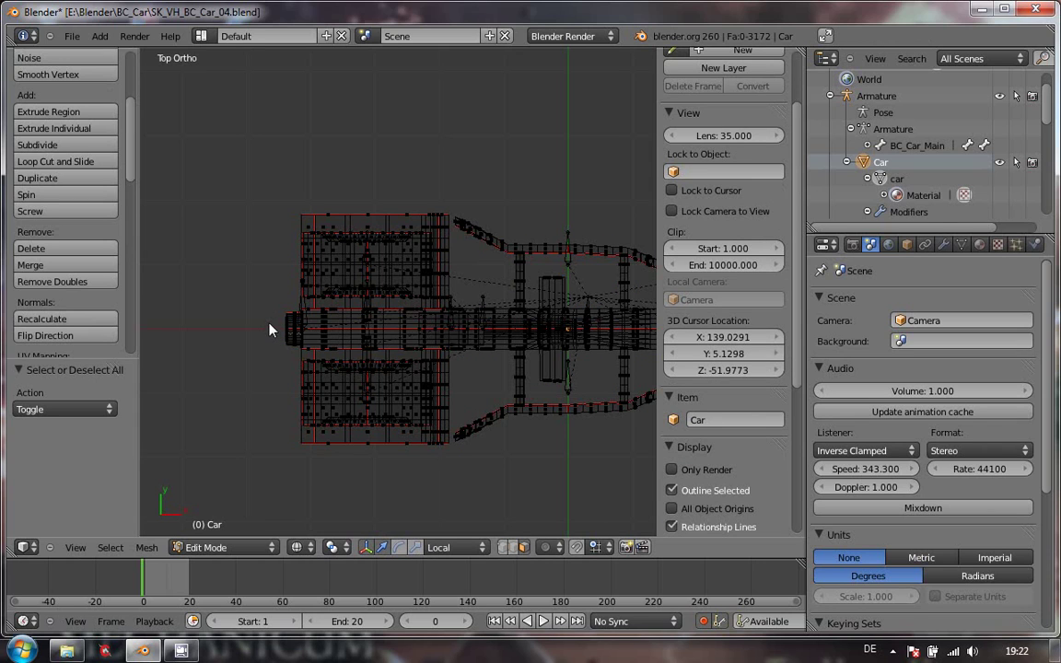
Box-select the middle faces at the chassis beam's rear end, move them about 10.3 along X, and return to Object Mode in solid shading
key("b")
left_click_drag(277, 321, 365, 339)
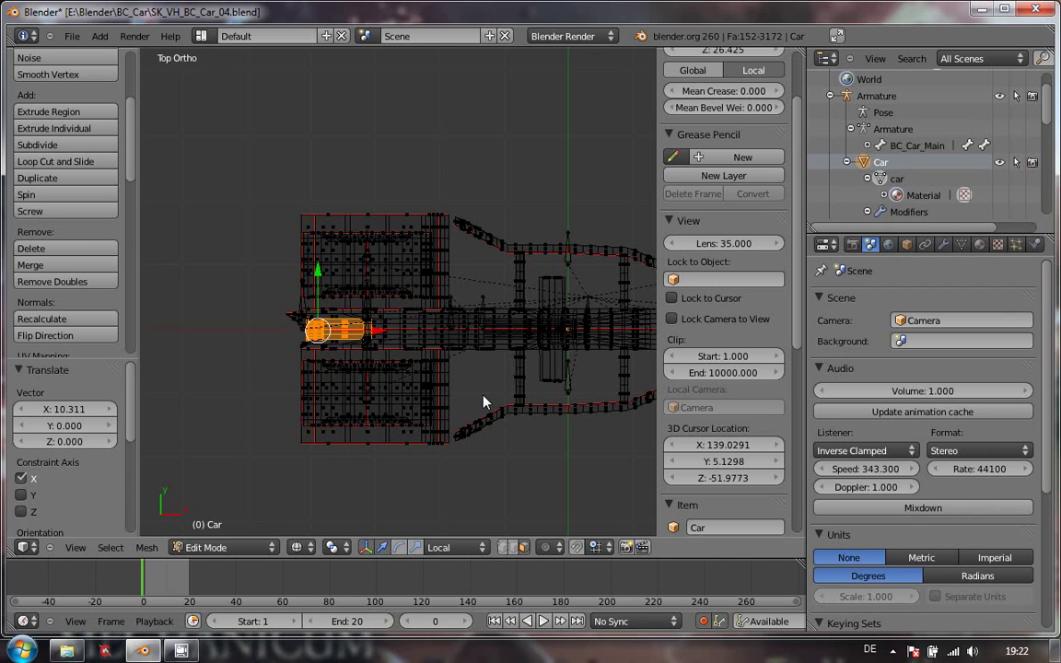
key("z")
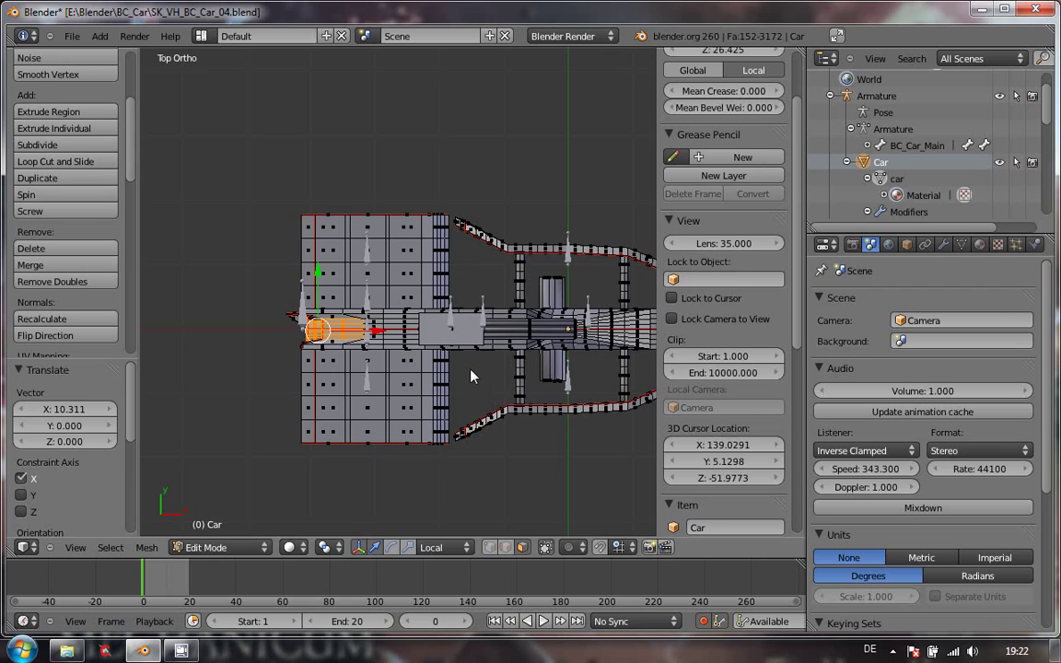
key("Tab")
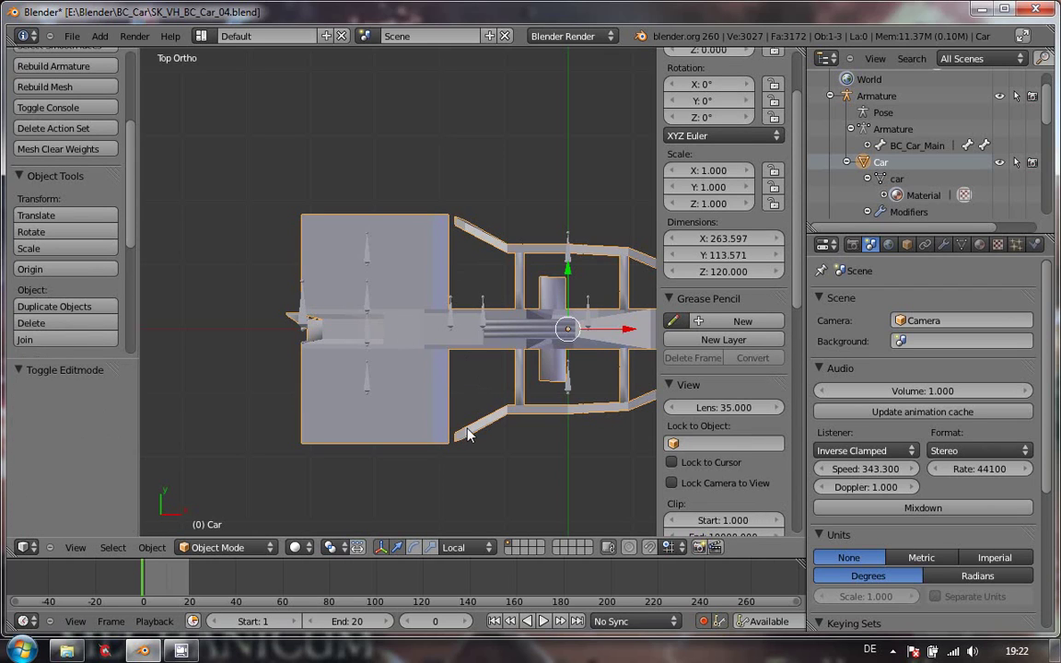
Save the rear-damaged car as a new file named SK_VH_BC_Car_DamRear.blend in the BC_Car folder
middle_click_drag(517, 437, 511, 394)
middle_click_drag(338, 387, 507, 428)
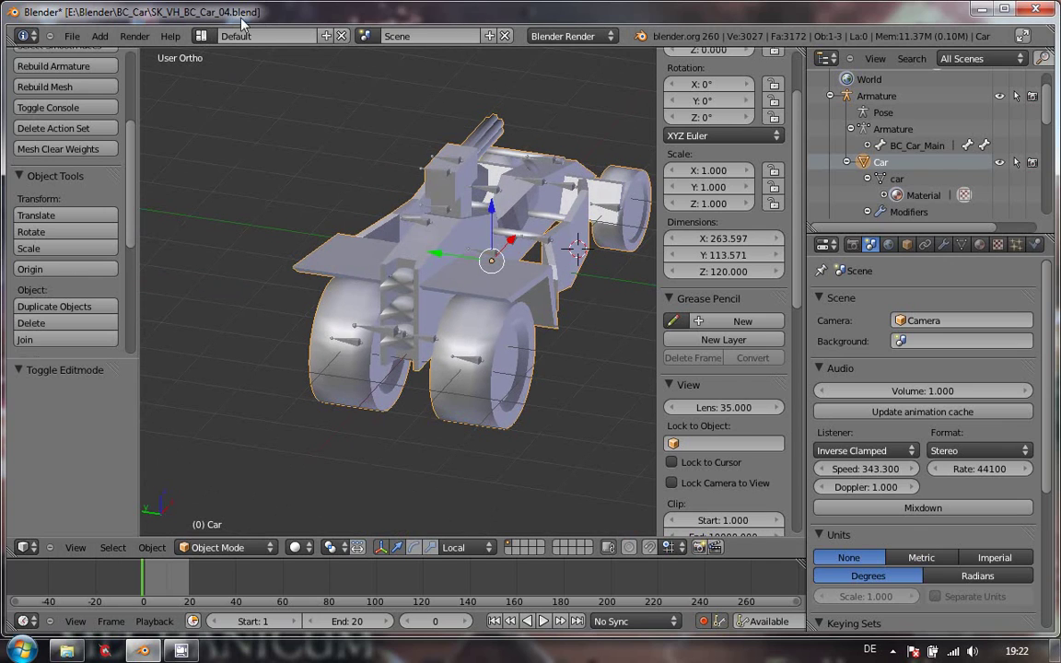
left_click(69, 35)
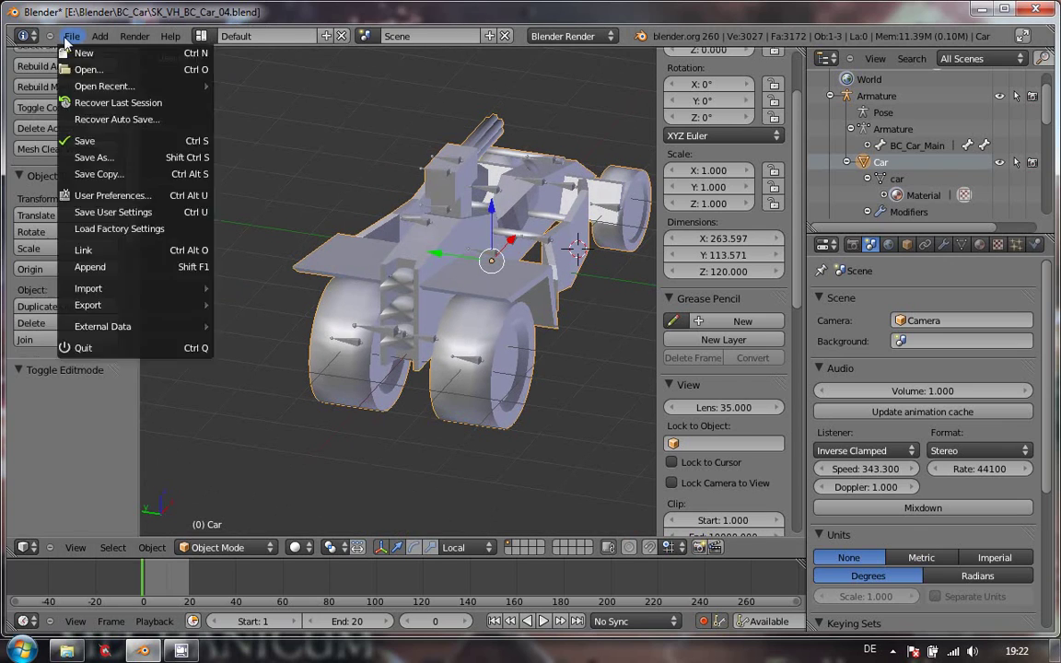
left_click(94, 157)
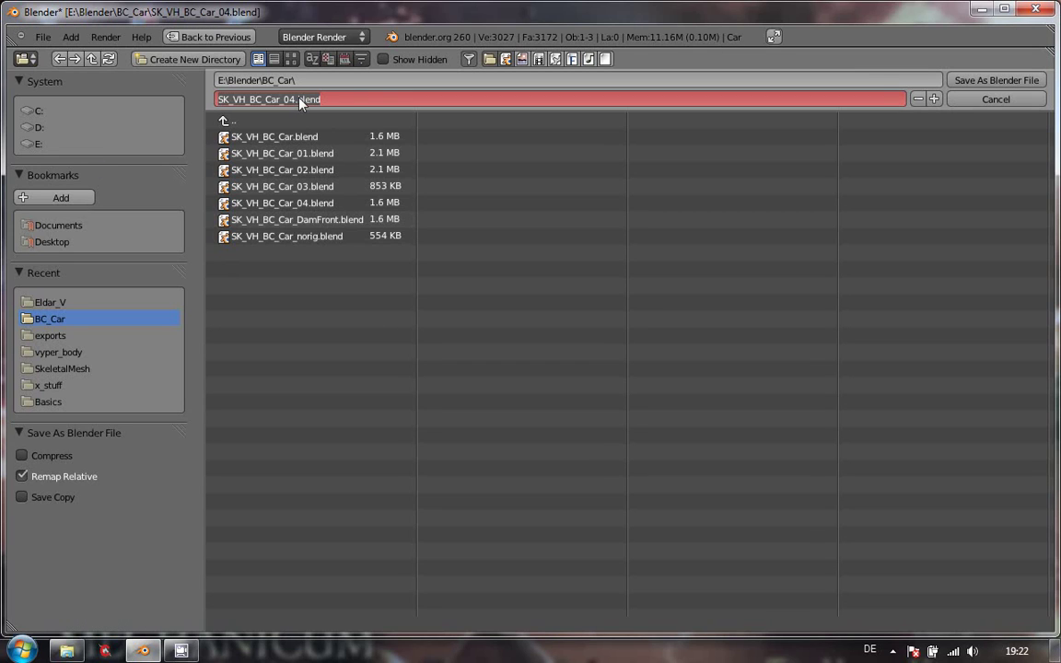
key("BackSpace")
key("BackSpace")
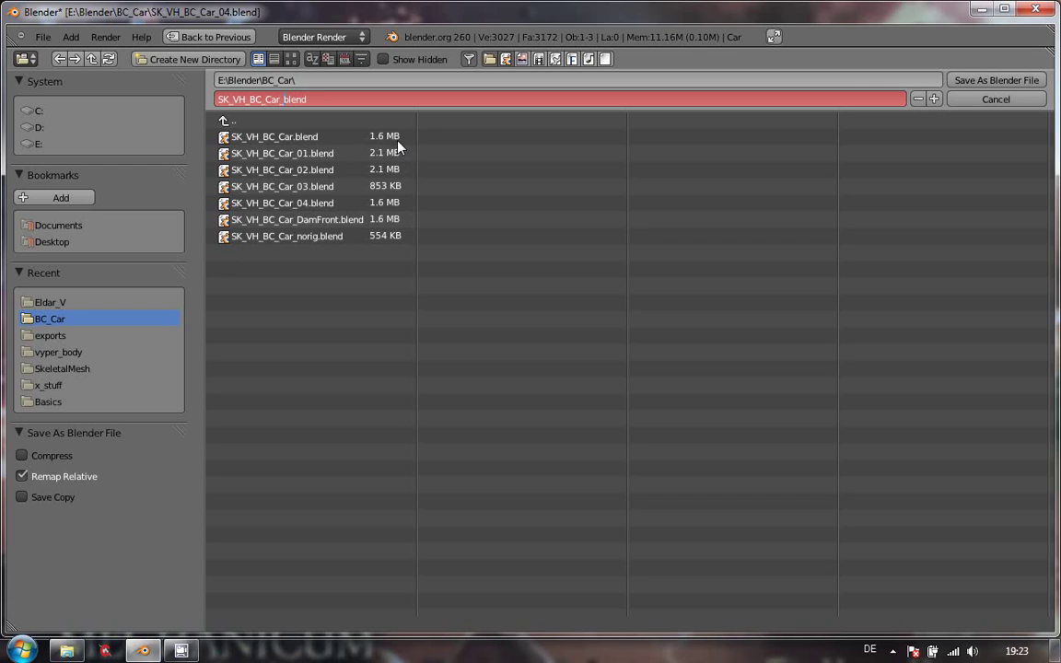
type("DamRear.")
key("Return")
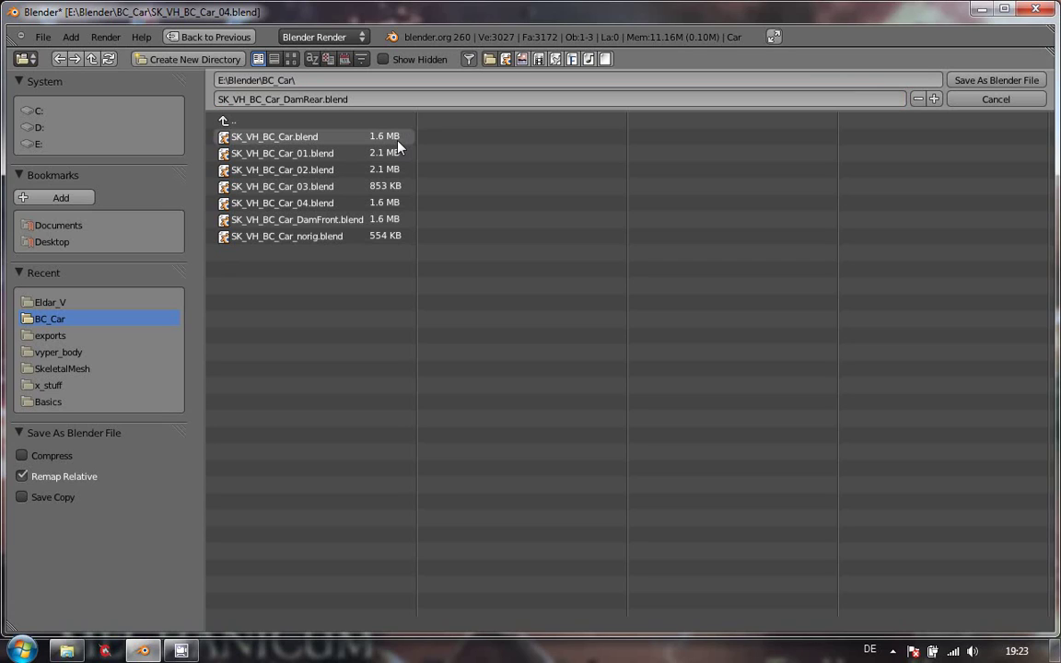
left_click(1017, 82)
Export the rear-damaged car as SK_VH_BC_Car_DamRear.psk to the BC_Car folder with PSK and PSA enabled, and save the scene
middle_click_drag(590, 411, 463, 342)
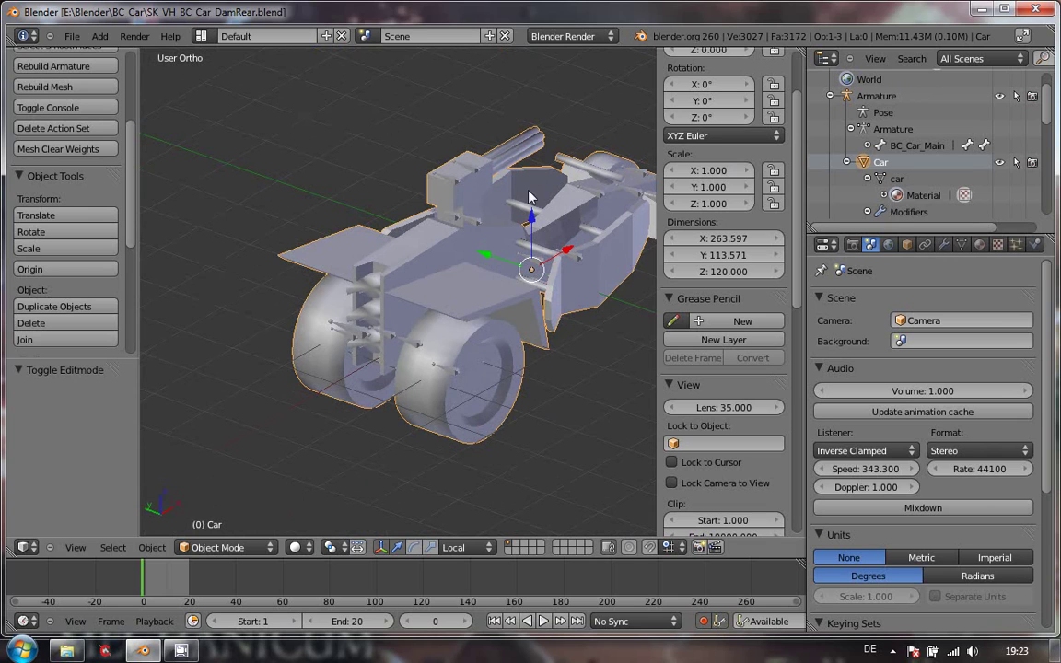
middle_click_drag(495, 317, 486, 382)
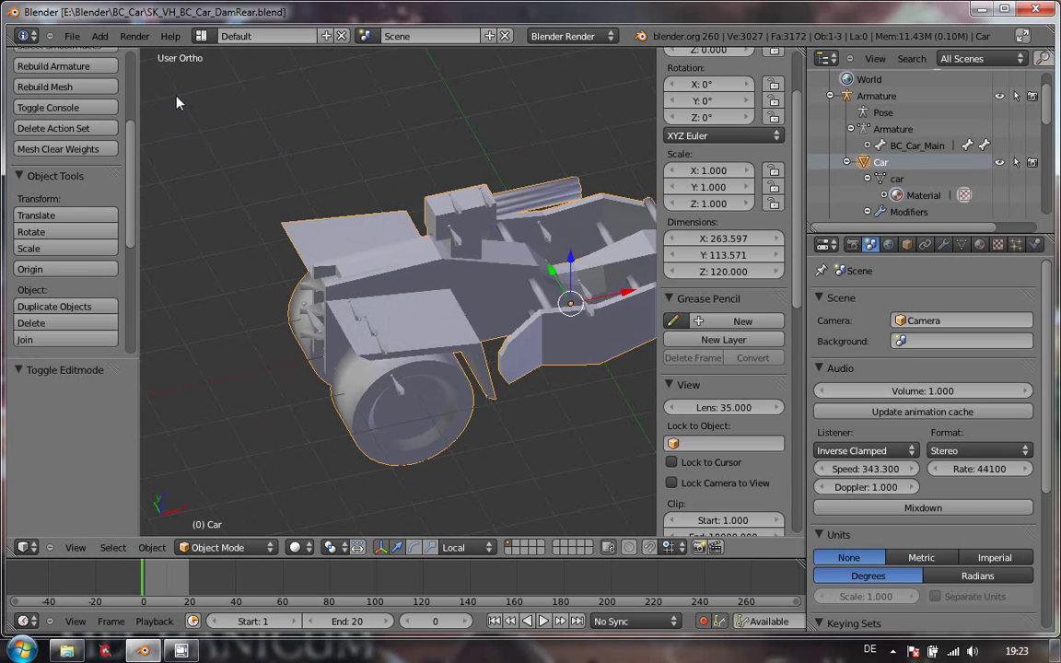
left_click(72, 37)
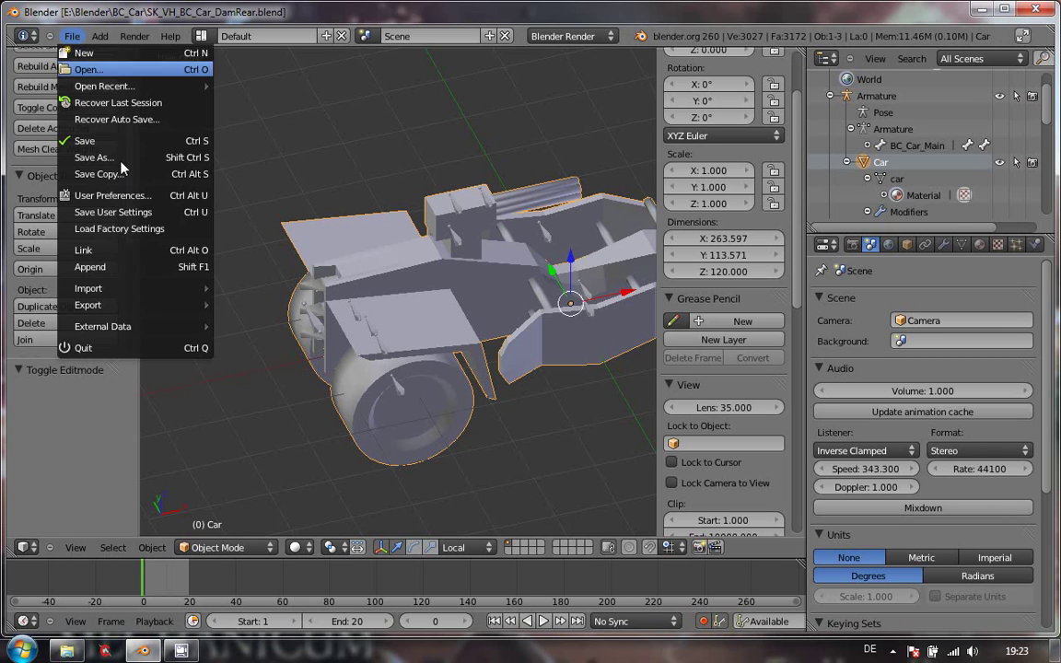
mouse_move(155, 307)
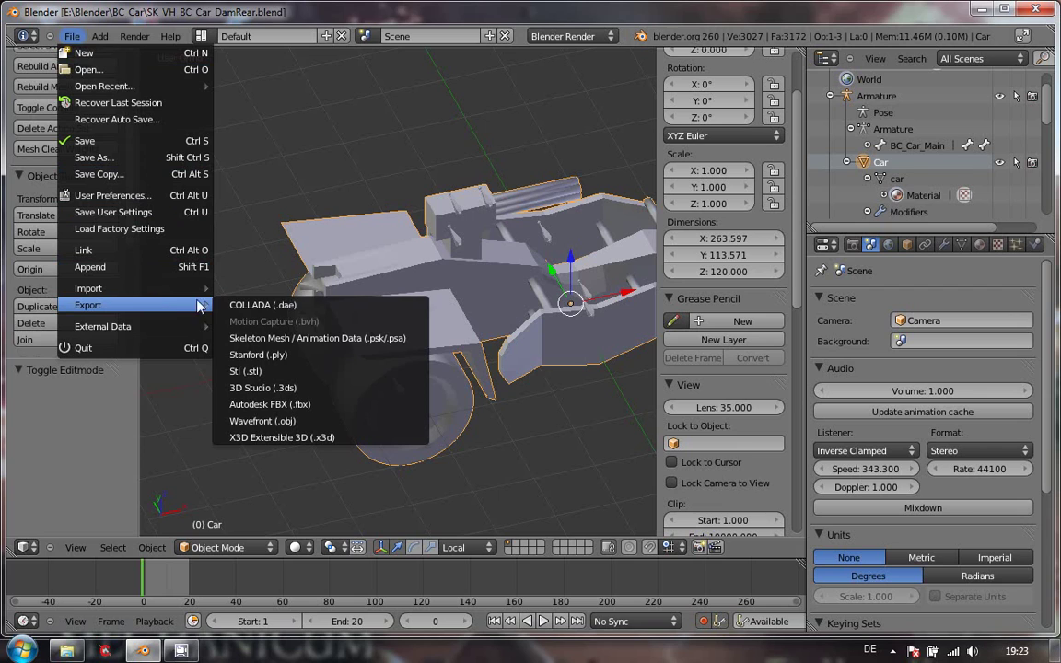
left_click(306, 339)
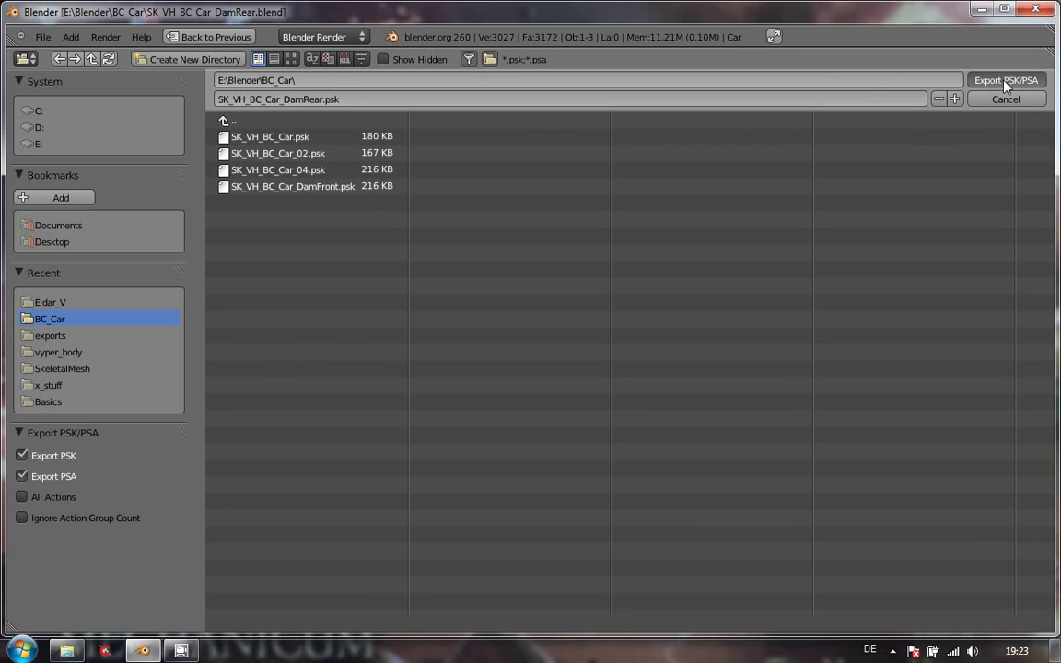
key("Return")
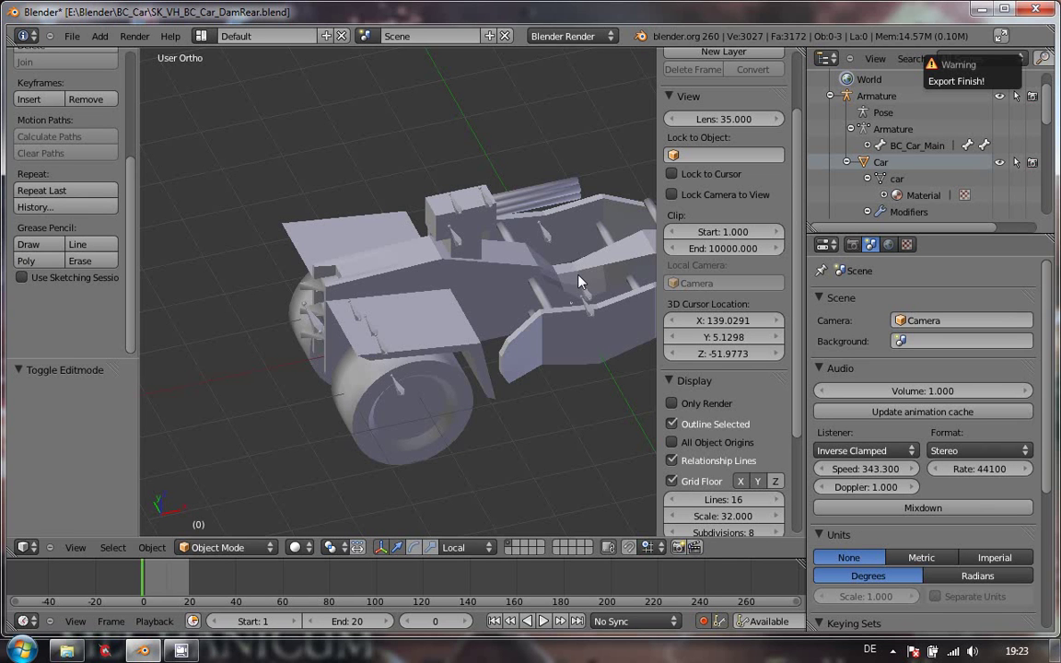
left_click(72, 37)
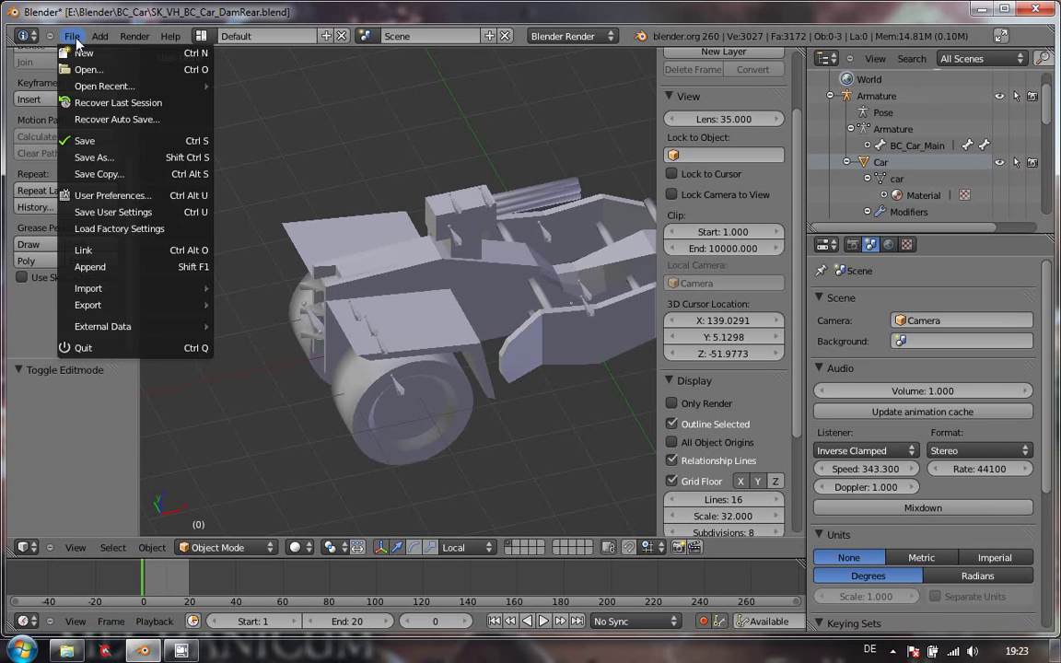
left_click(84, 140)
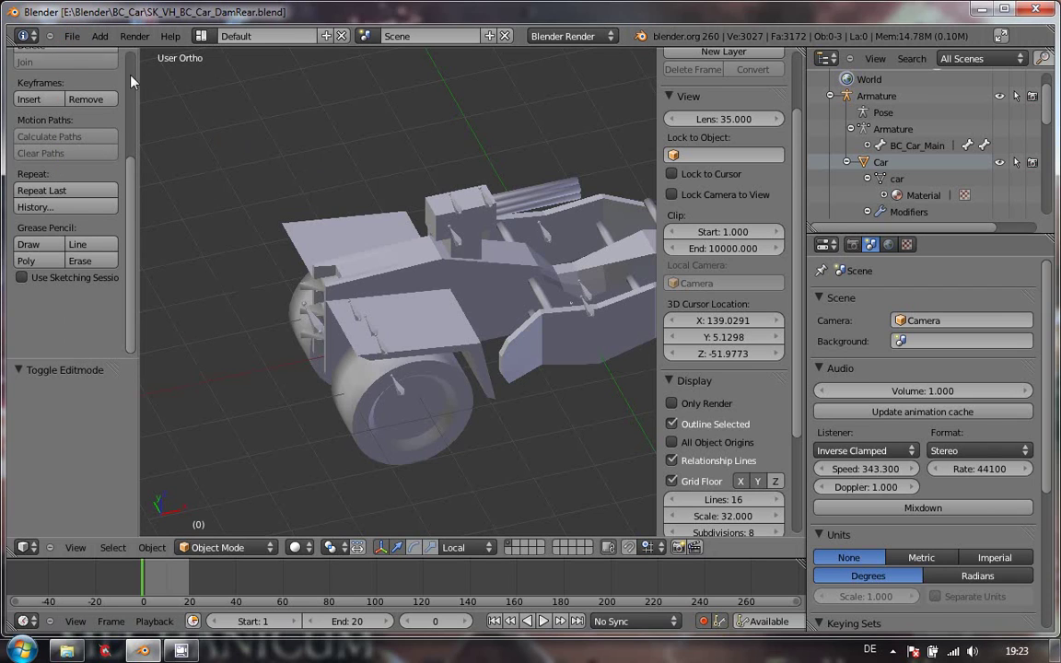
Reopen the undamaged car file SK_VH_BC_Car_04.blend from the recent files
left_click(72, 37)
mouse_move(103, 86)
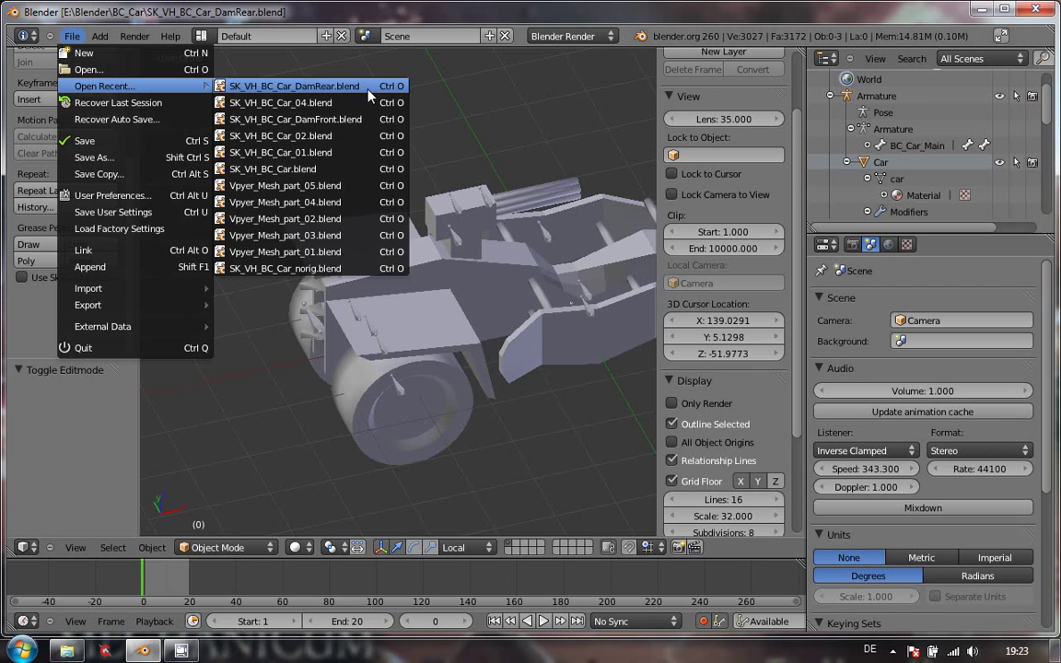
left_click(334, 103)
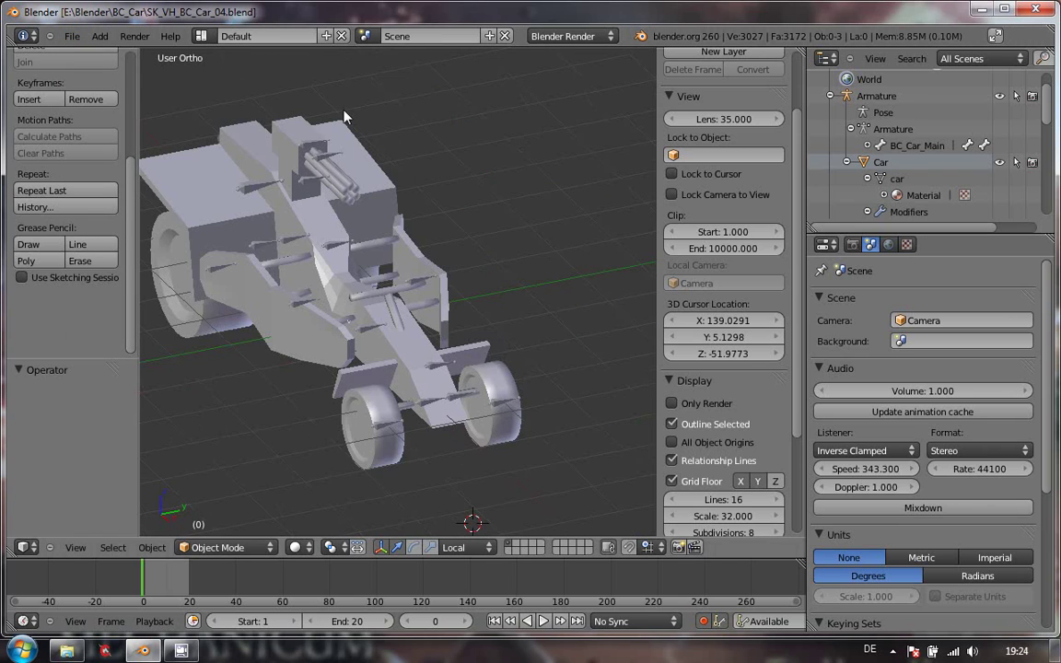
In top view, open the car mesh in Edit Mode and deselect all of its faces
key("KP_7")
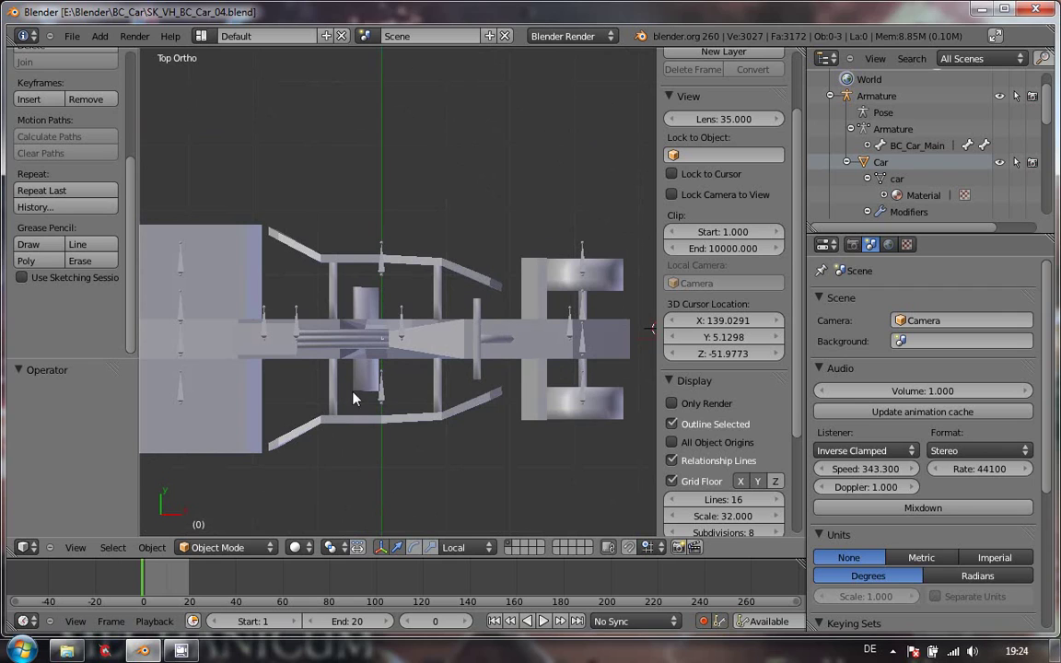
right_click(382, 428)
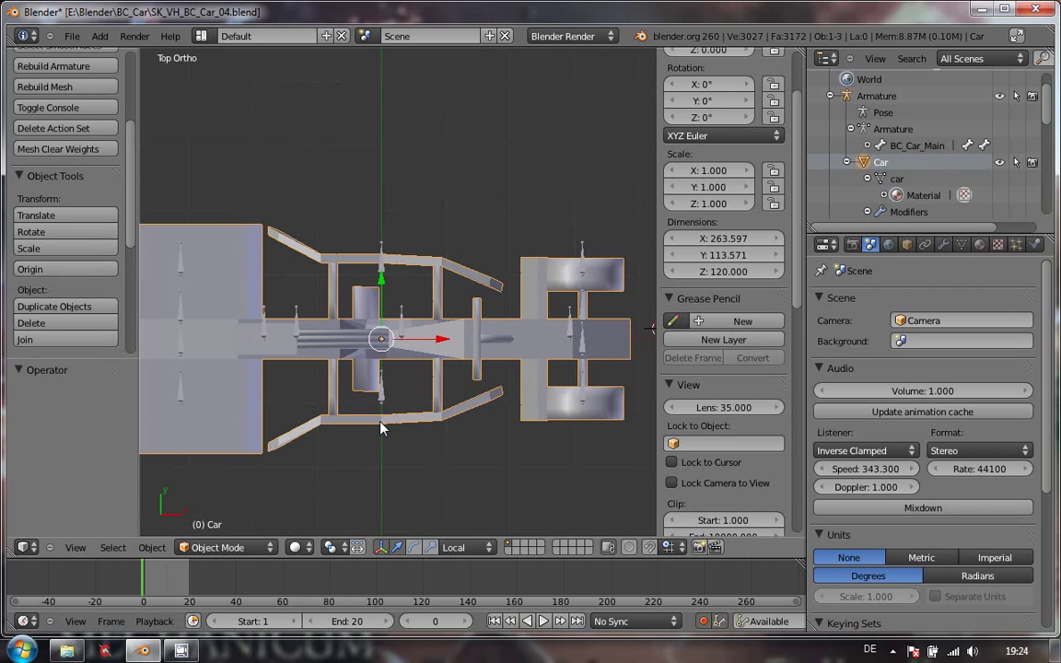
key("Tab")
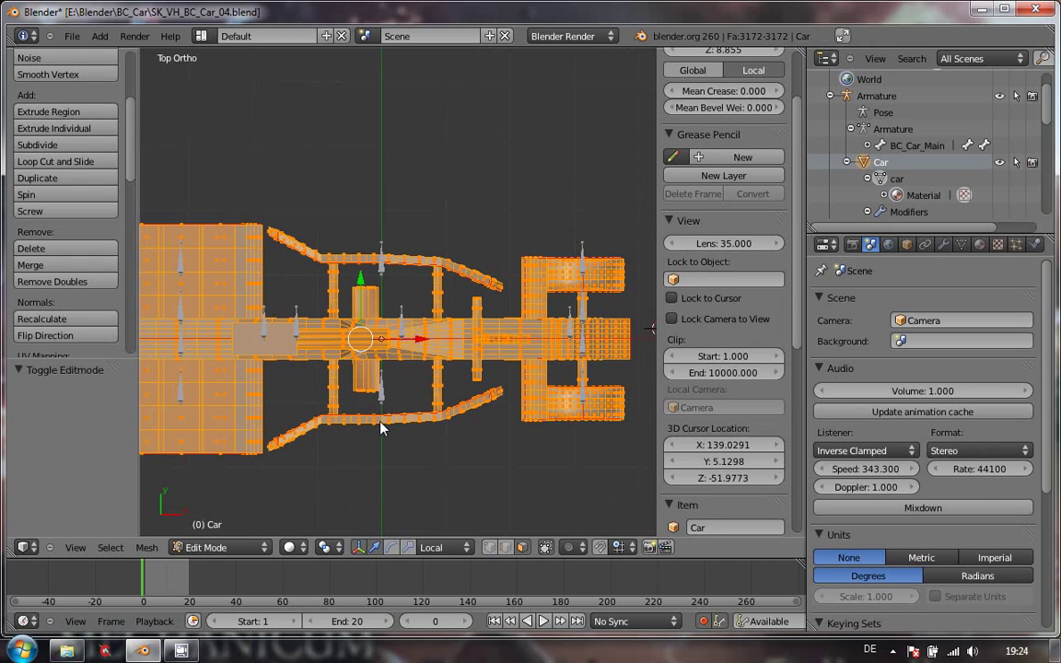
key("a")
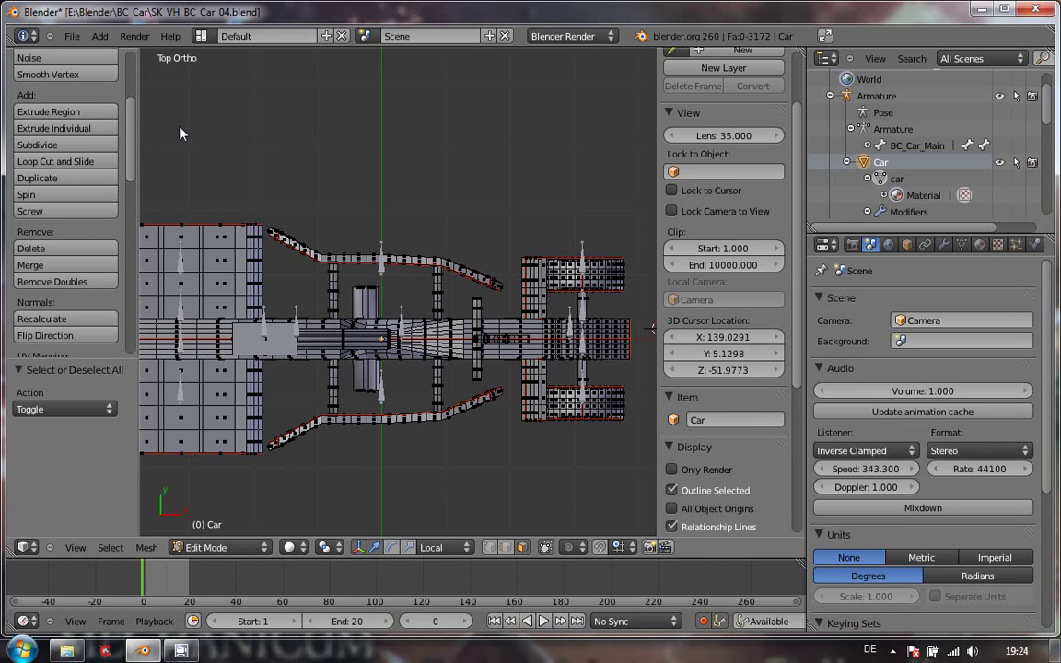
Save the car as a new file named SK_VH_BC_Car_DamRight.blend in the BC_Car folder
left_click(73, 39)
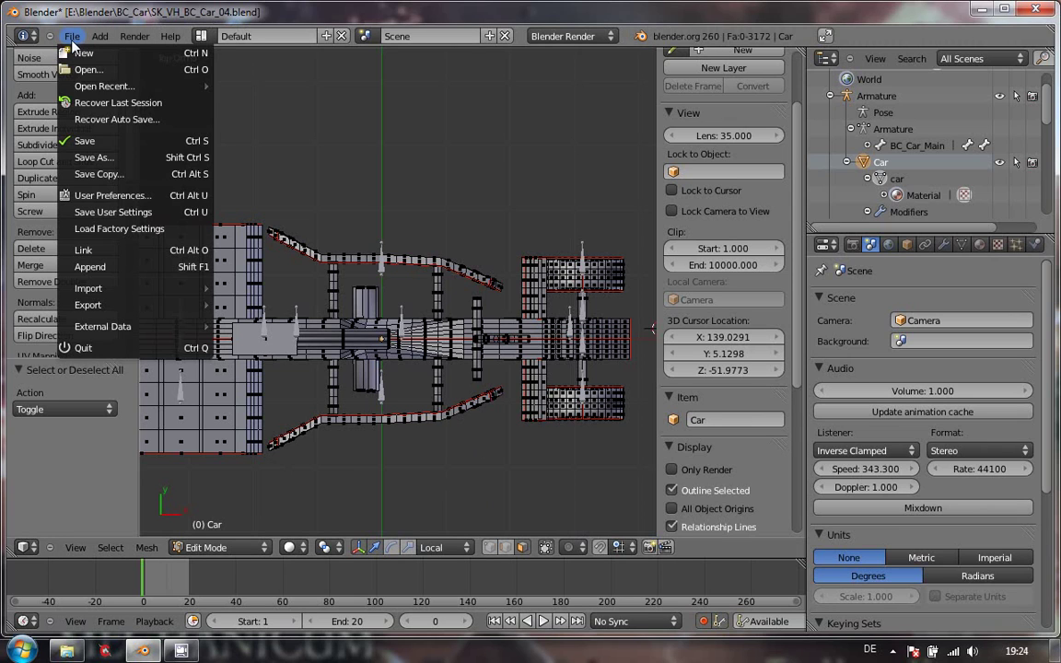
left_click(96, 158)
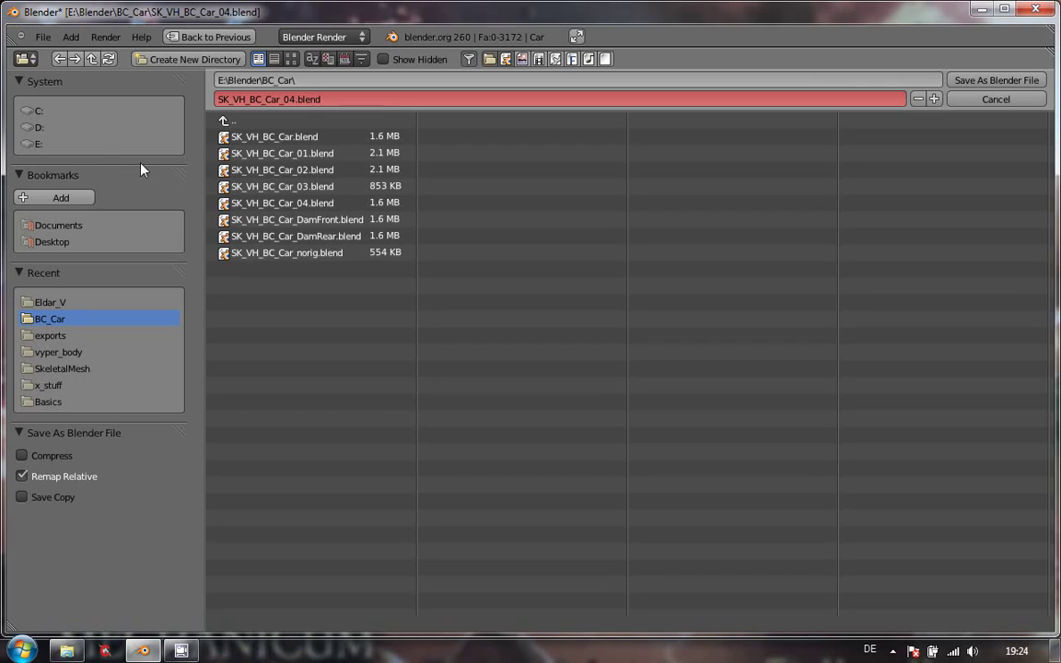
left_click(291, 100)
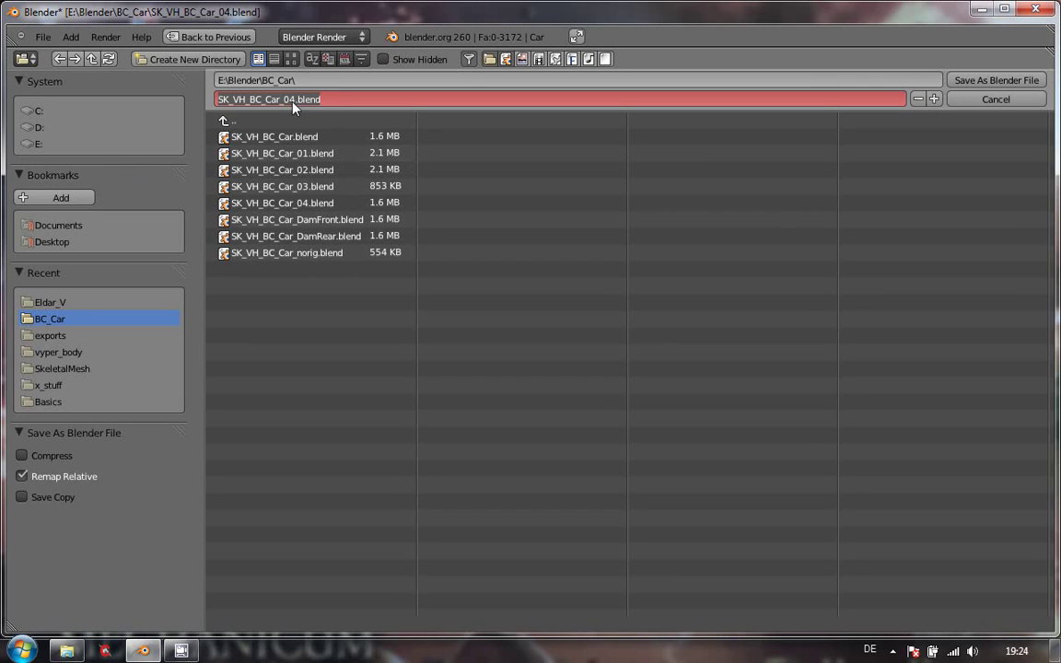
left_click(294, 102)
key("BackSpace")
key("BackSpace")
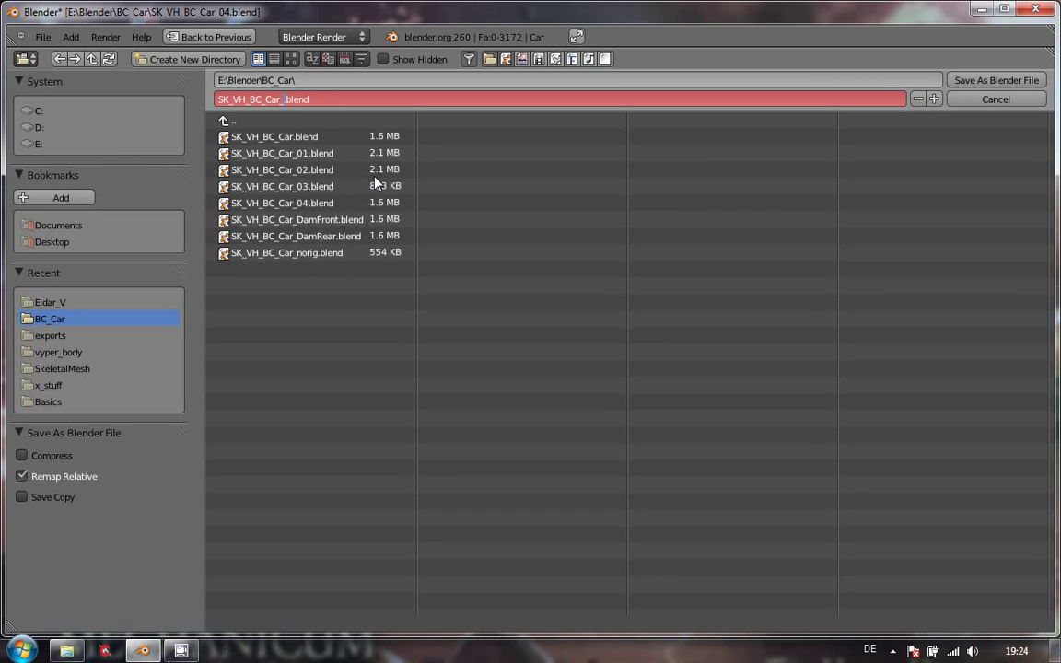
type("DamRight")
key("Return")
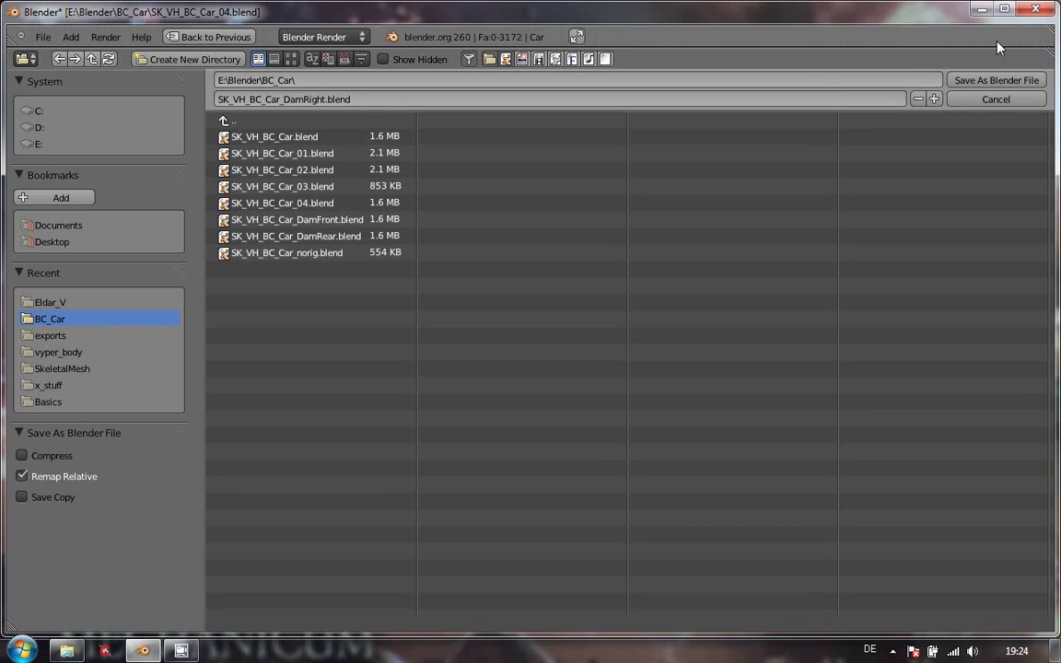
left_click(994, 81)
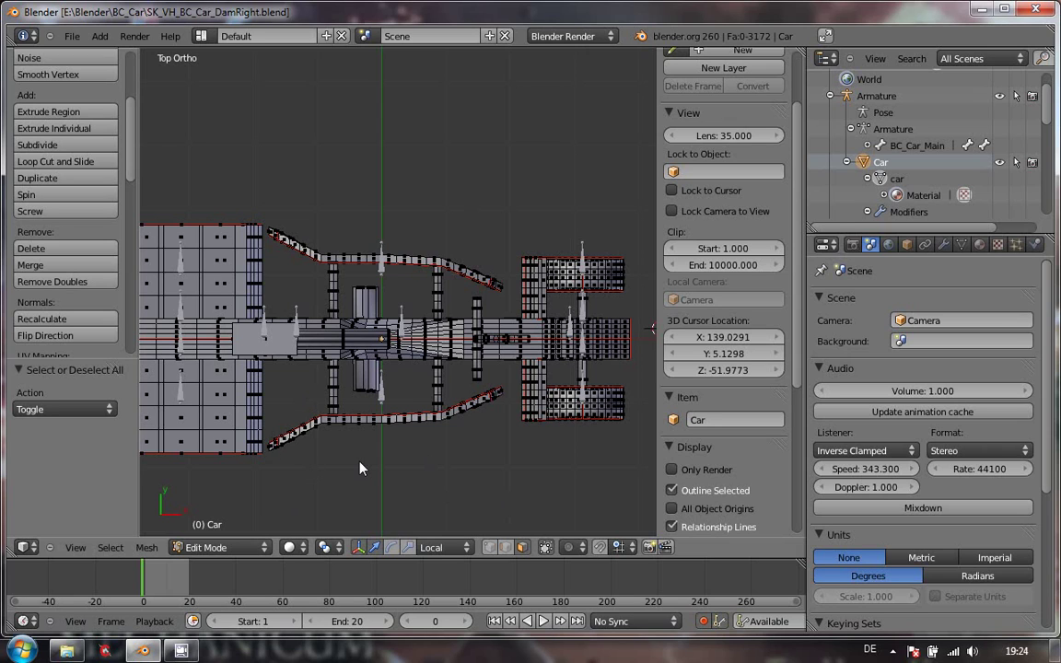
Display the mesh as wireframe, switch to vertex selection and enable proportional editing
key("z")
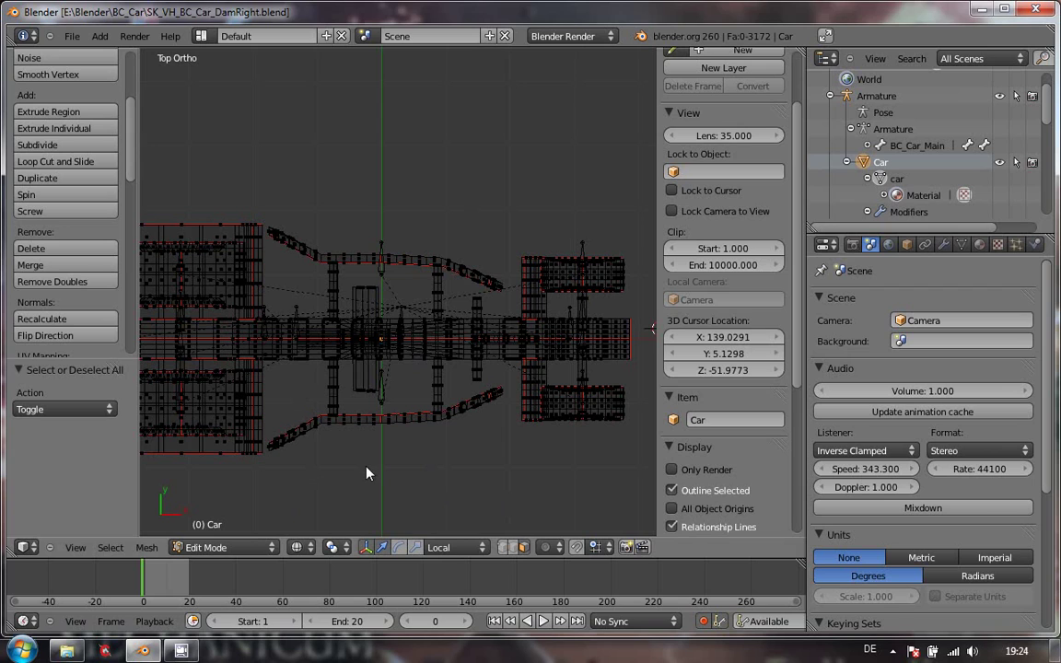
left_click(503, 547)
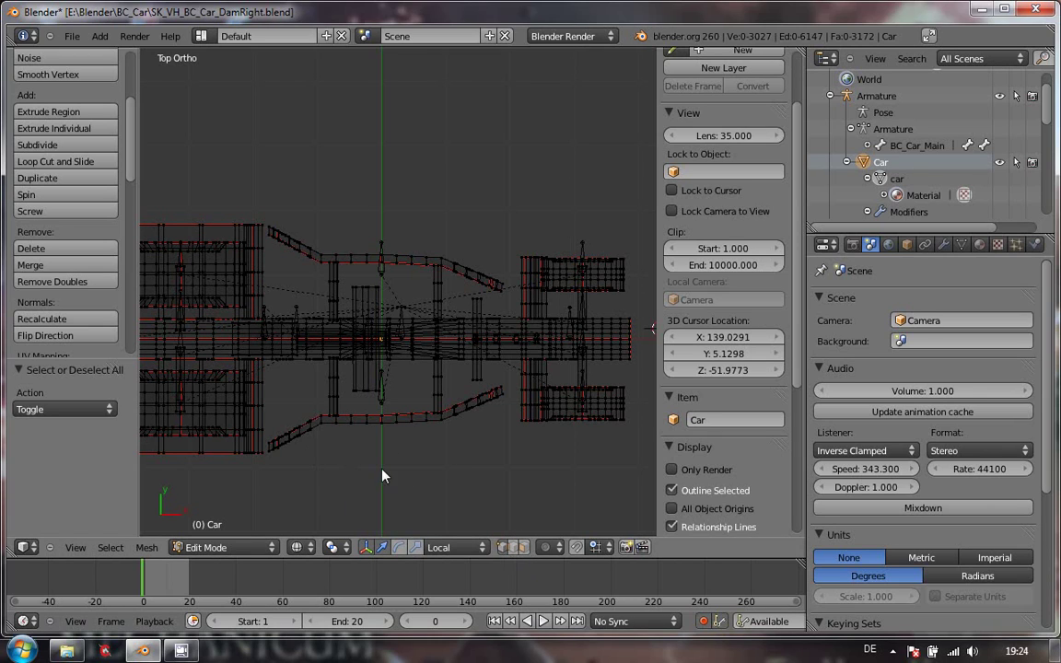
left_click(545, 547)
left_click(555, 513)
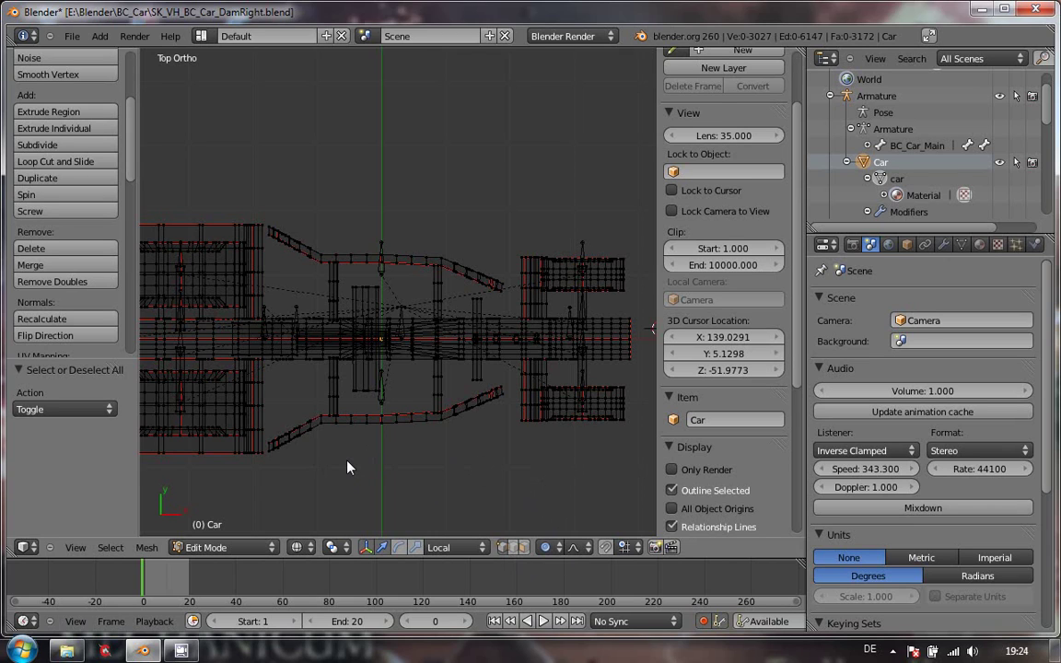
Box-select the right side rail's middle section and rear end, move them about 10.3 inward along local Y, and clear the selection
key("b")
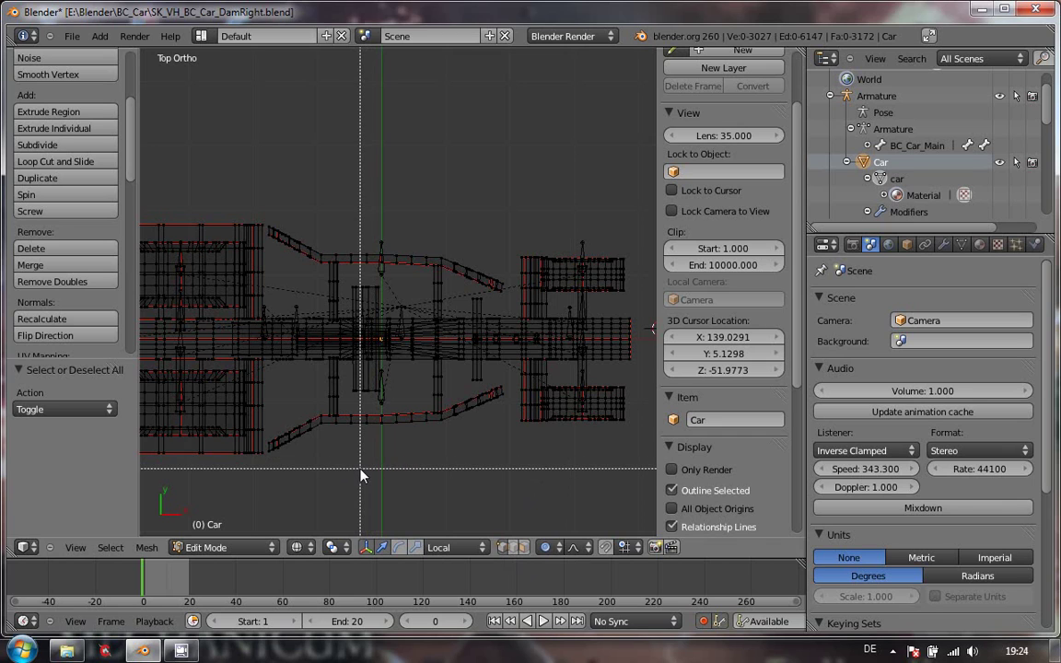
left_click_drag(359, 476, 422, 417)
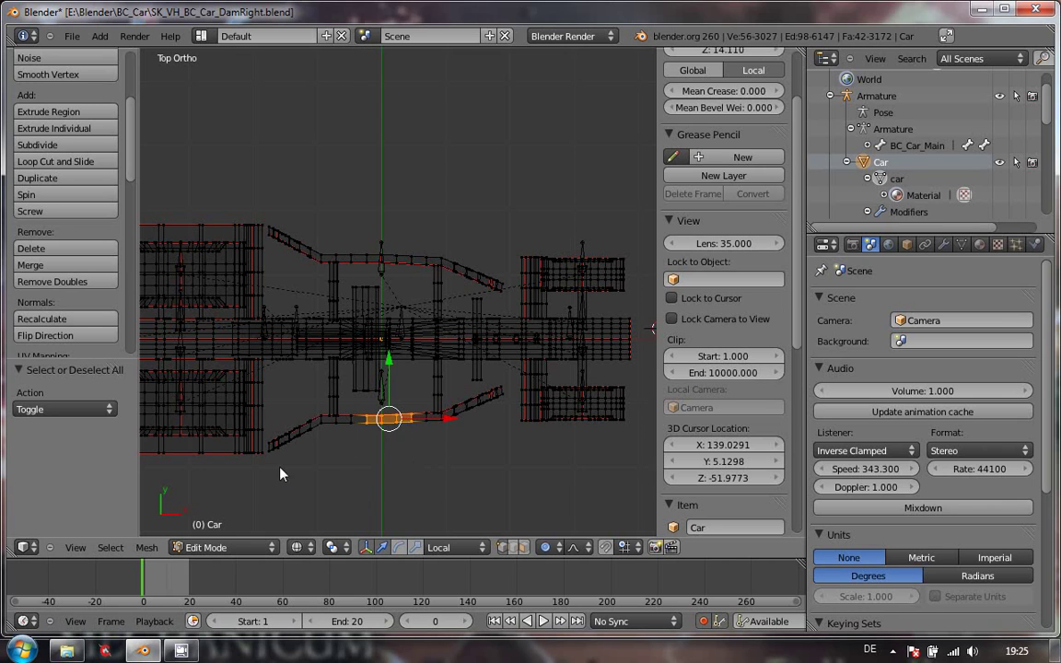
key("b")
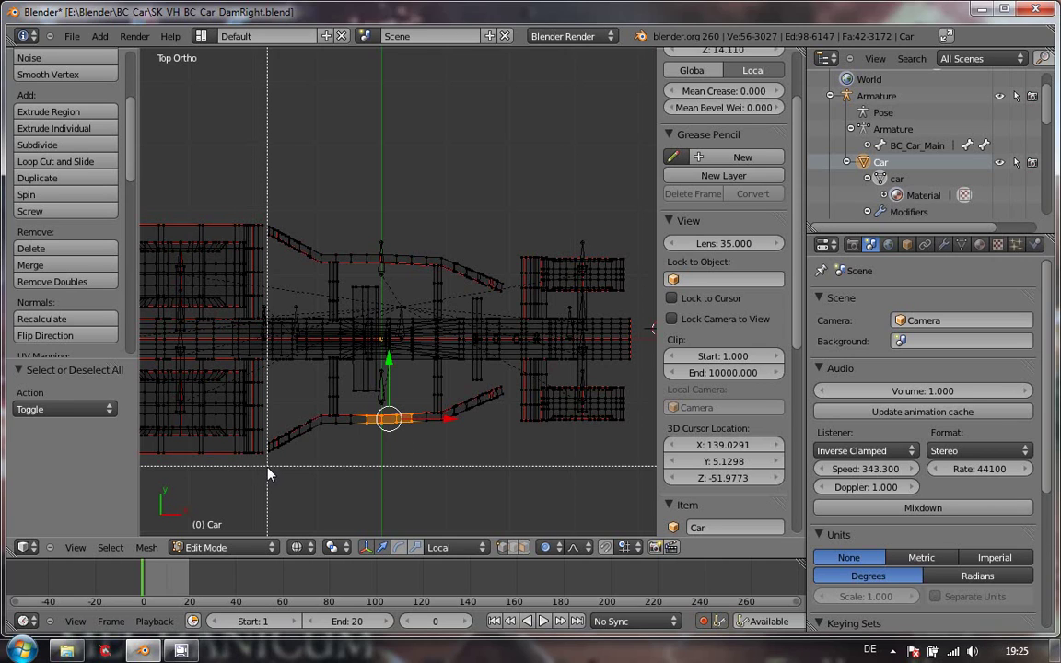
left_click_drag(267, 467, 307, 421)
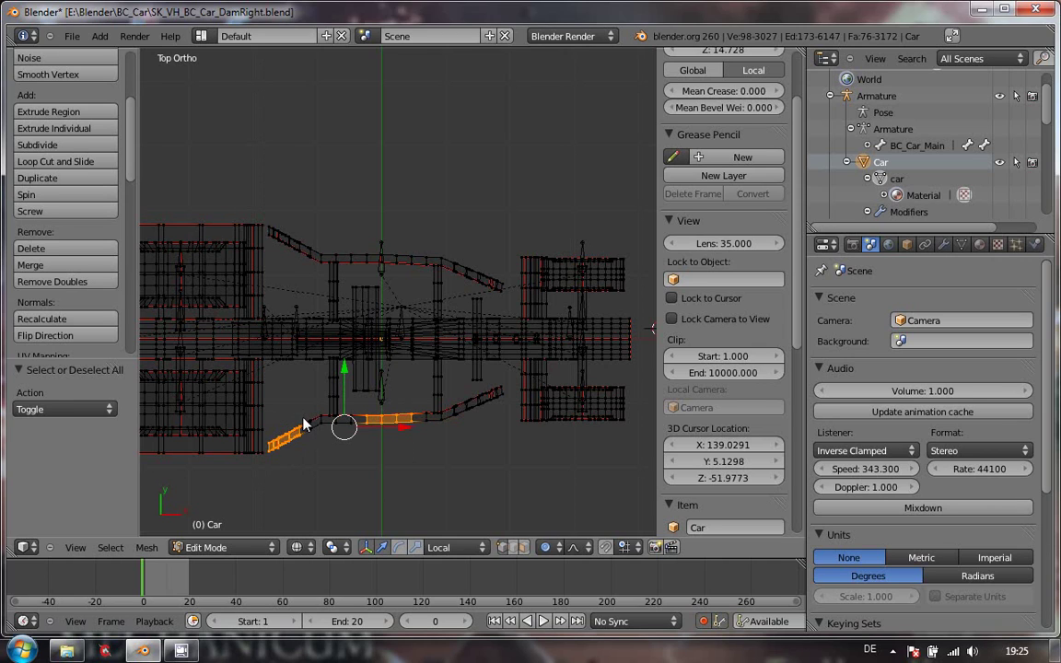
key("g")
key("y")
key("y")
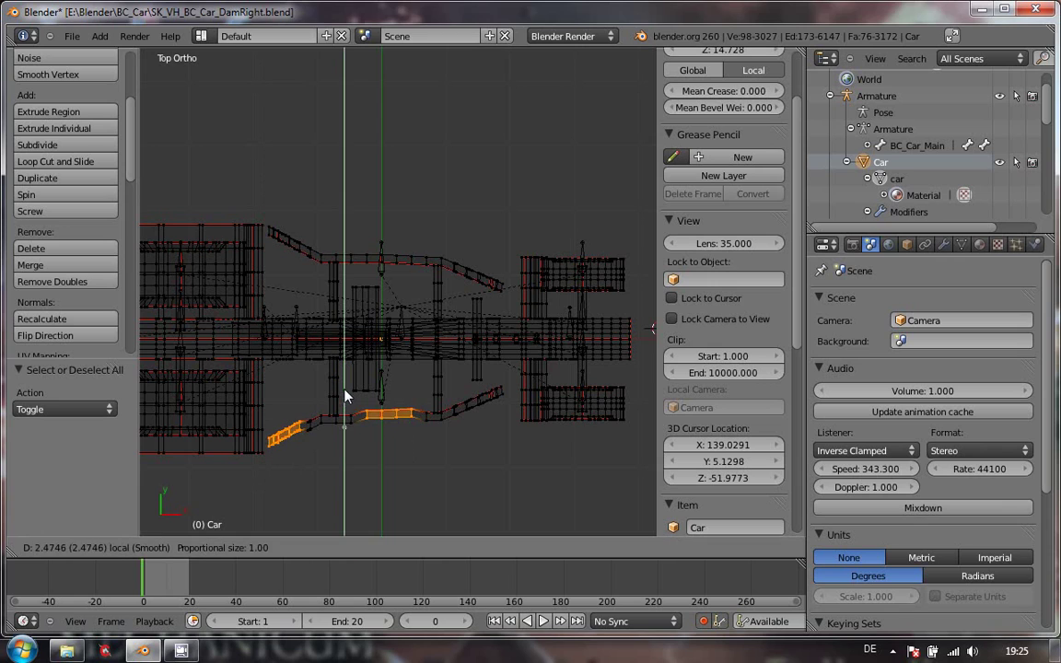
left_click(348, 378)
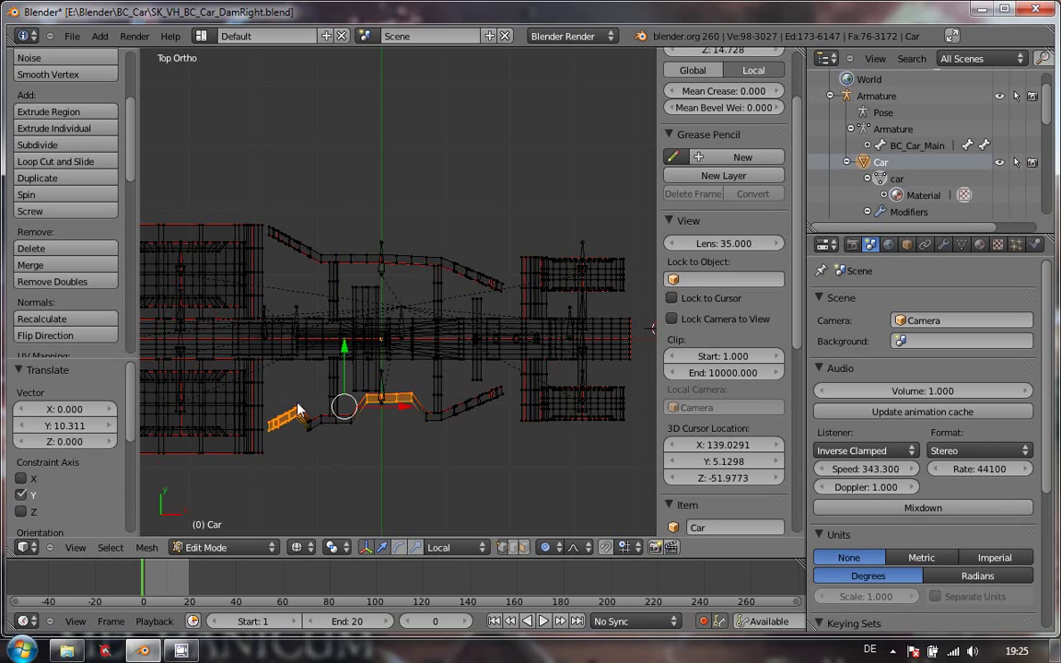
key("a")
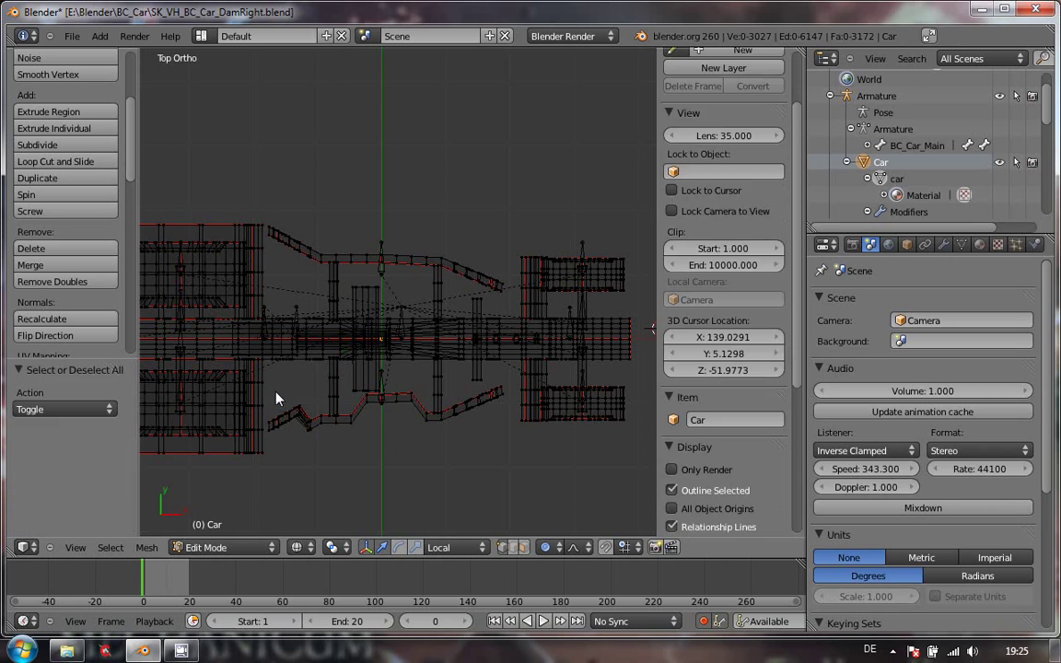
Rotate the right side rail's rear end about 68°, move it about 6.6 along Y, and return to Object Mode in solid shading
key("b")
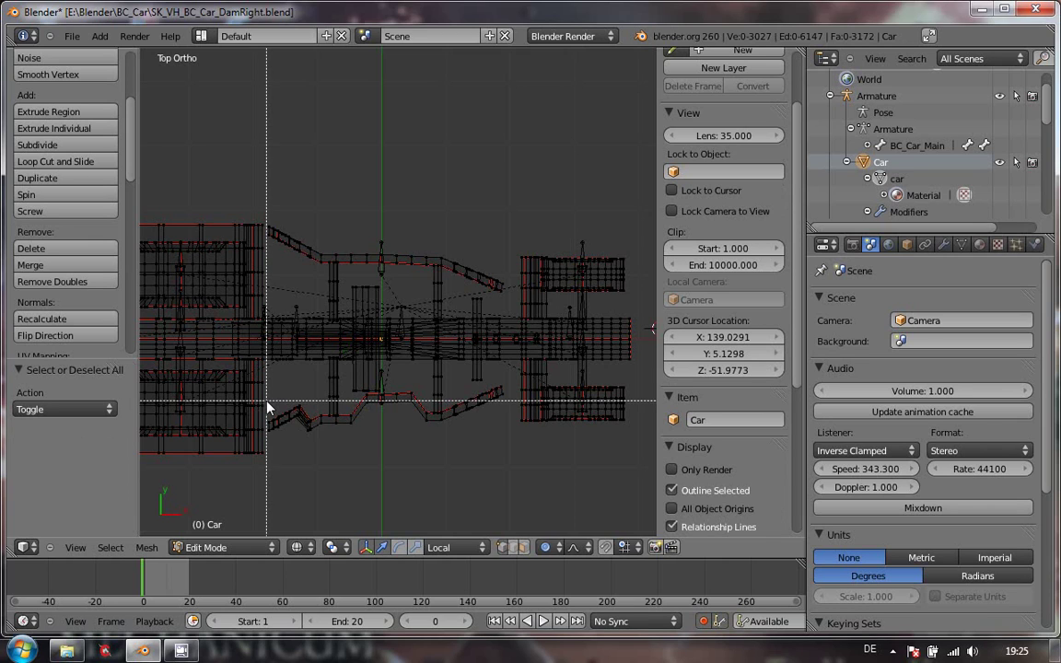
left_click_drag(267, 402, 301, 450)
key("r")
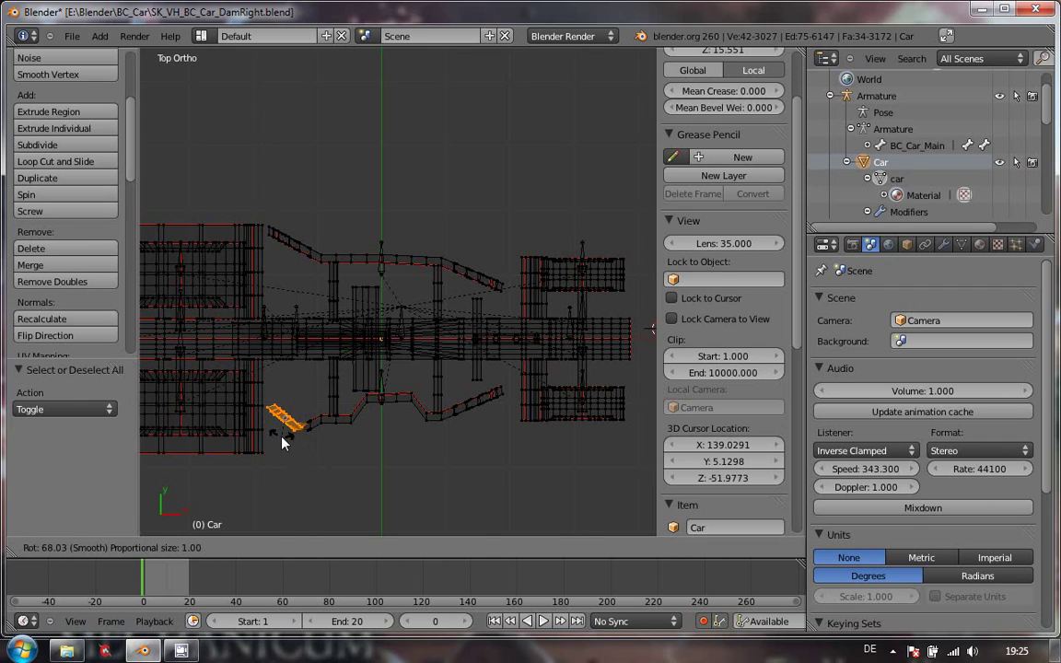
left_click(282, 442)
key("g")
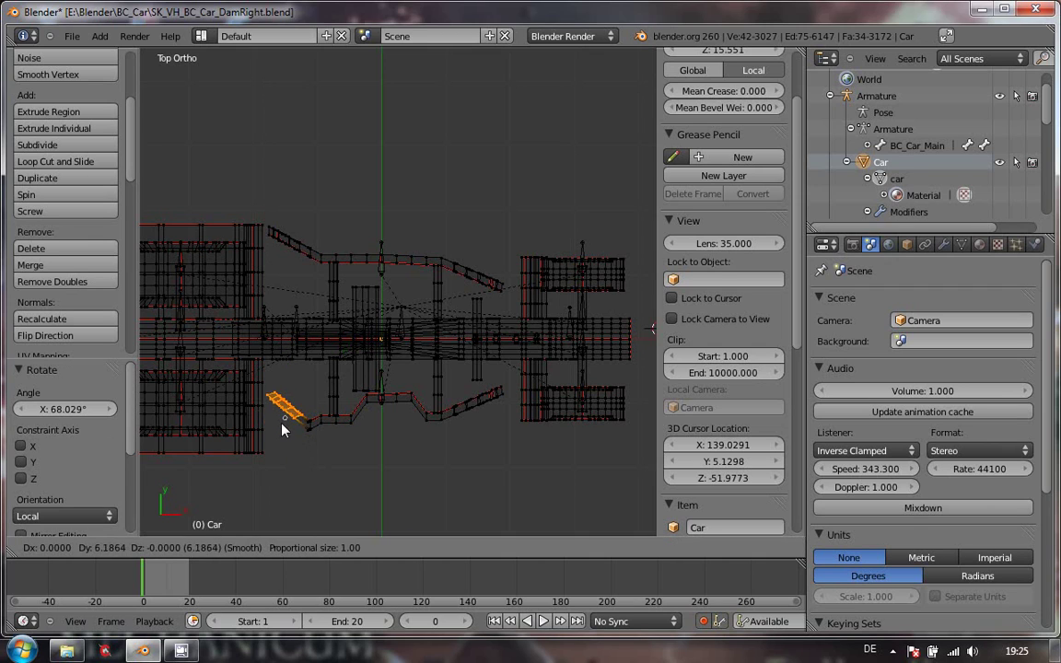
left_click(284, 426)
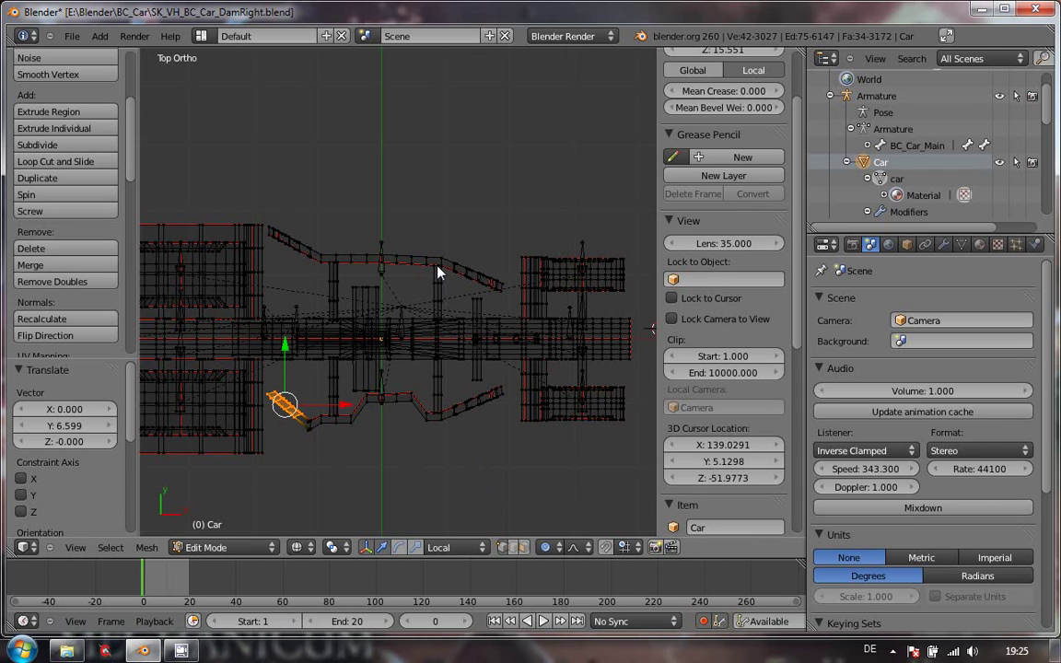
key("z")
key("Tab")
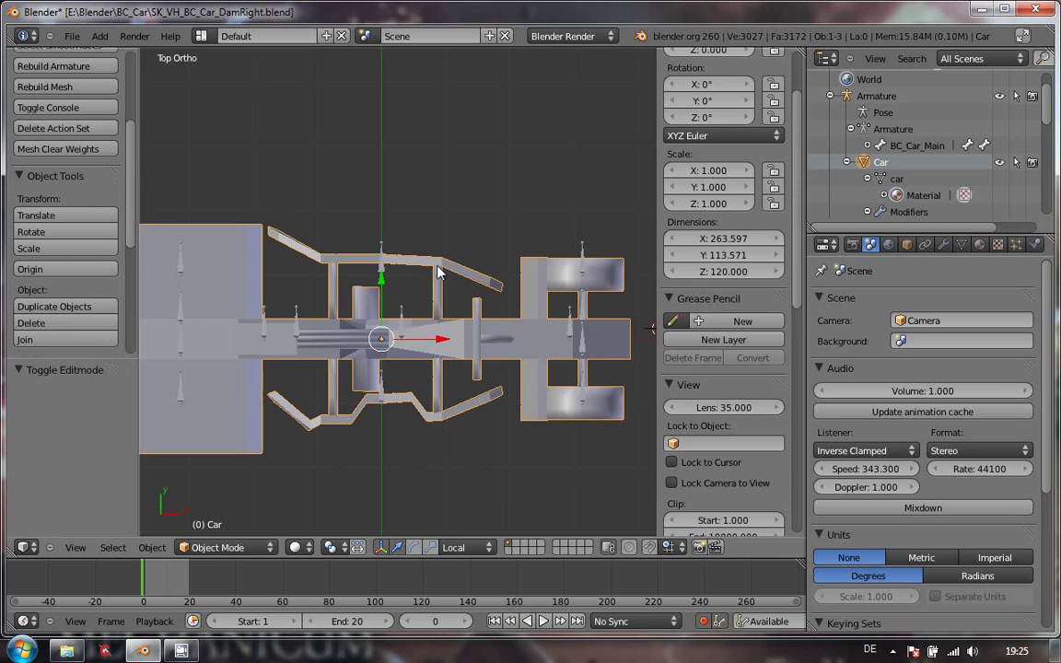
Export the right-damaged car as SK_VH_BC_Car_DamRight.psk to the BC_Car folder with PSK and PSA enabled
left_click(69, 36)
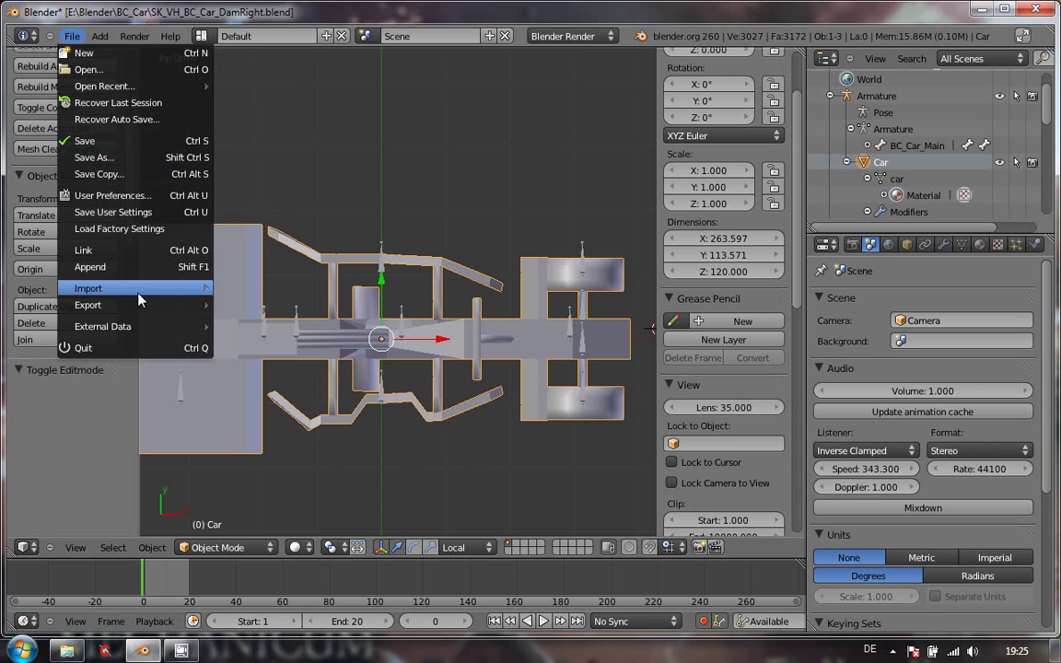
mouse_move(198, 305)
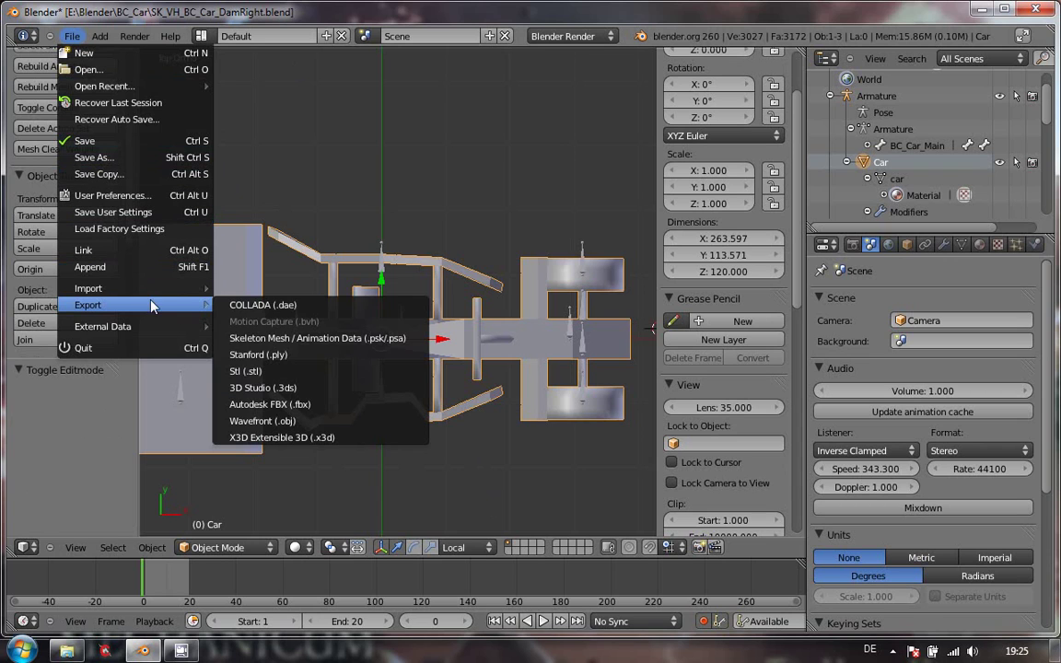
left_click(301, 339)
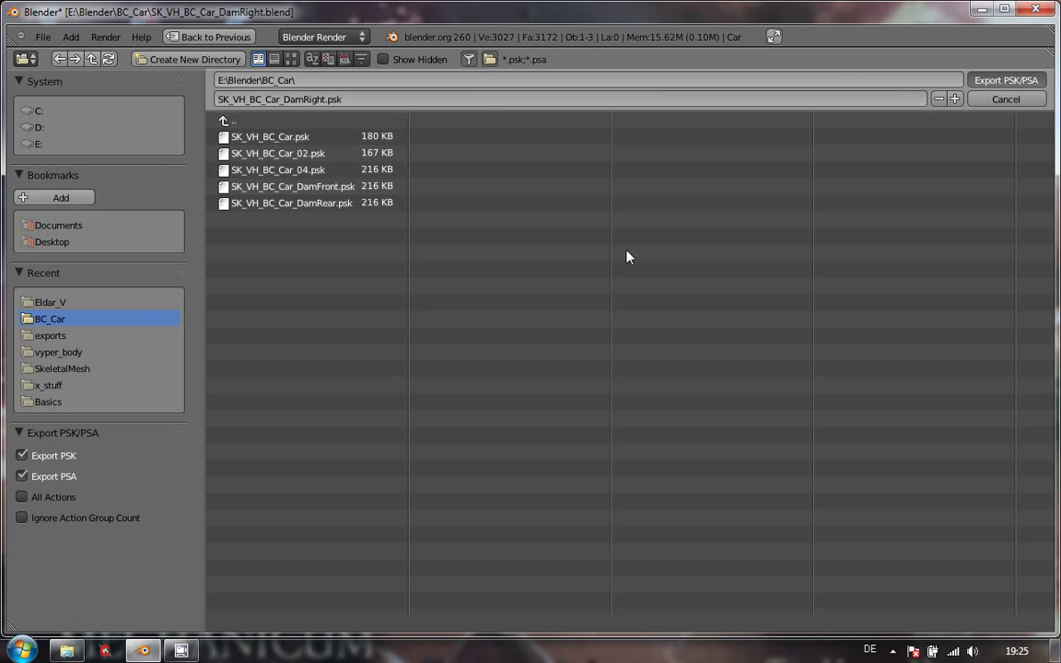
key("Return")
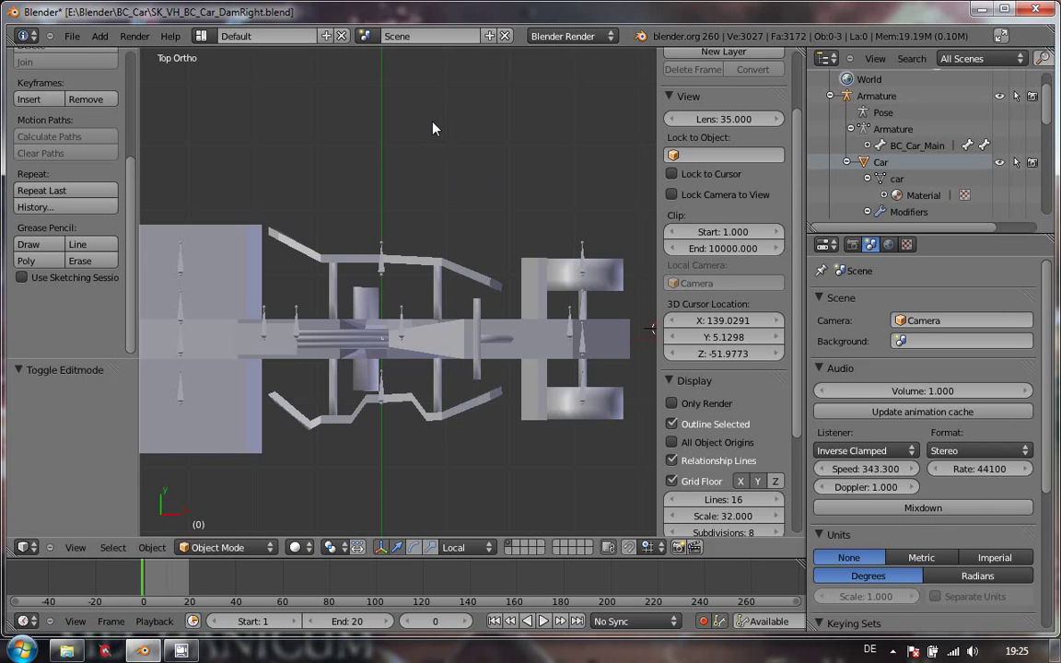
Reselect the car mesh to bring up the Unreal export tools, and save the scene
scroll(132, 247, "up", 4)
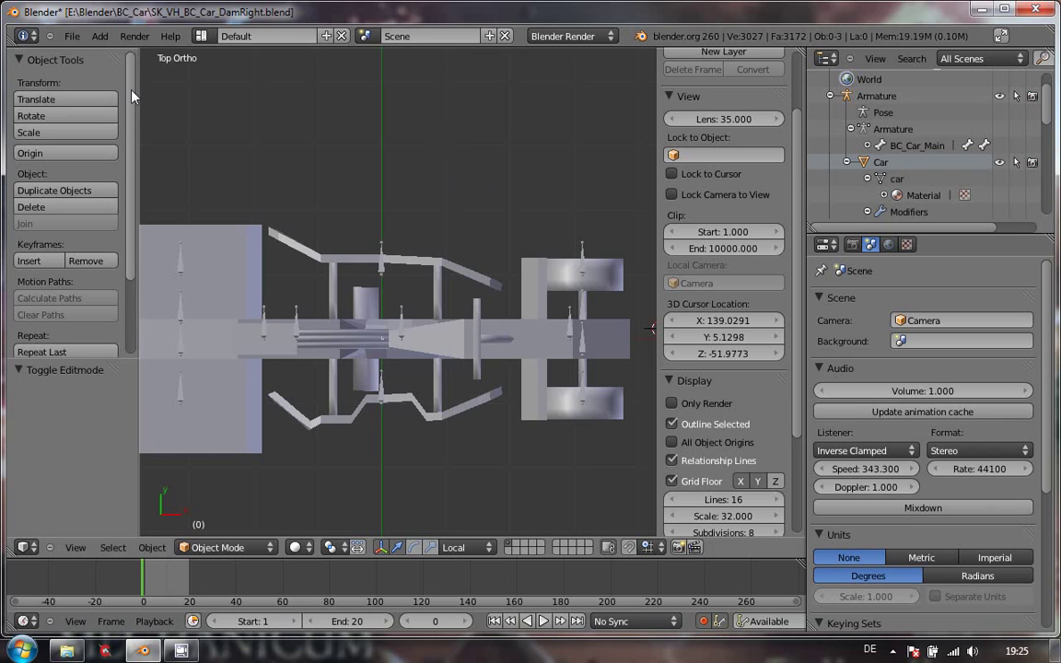
scroll(118, 236, "down", 5)
scroll(118, 287, "up", 5)
scroll(117, 283, "down", 4)
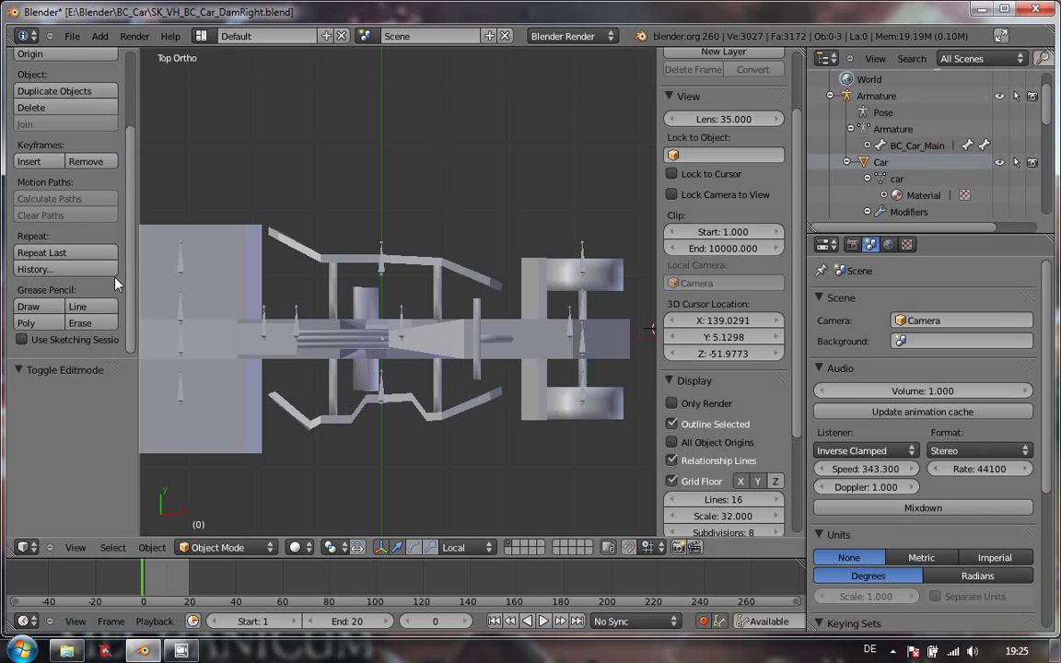
right_click(215, 343)
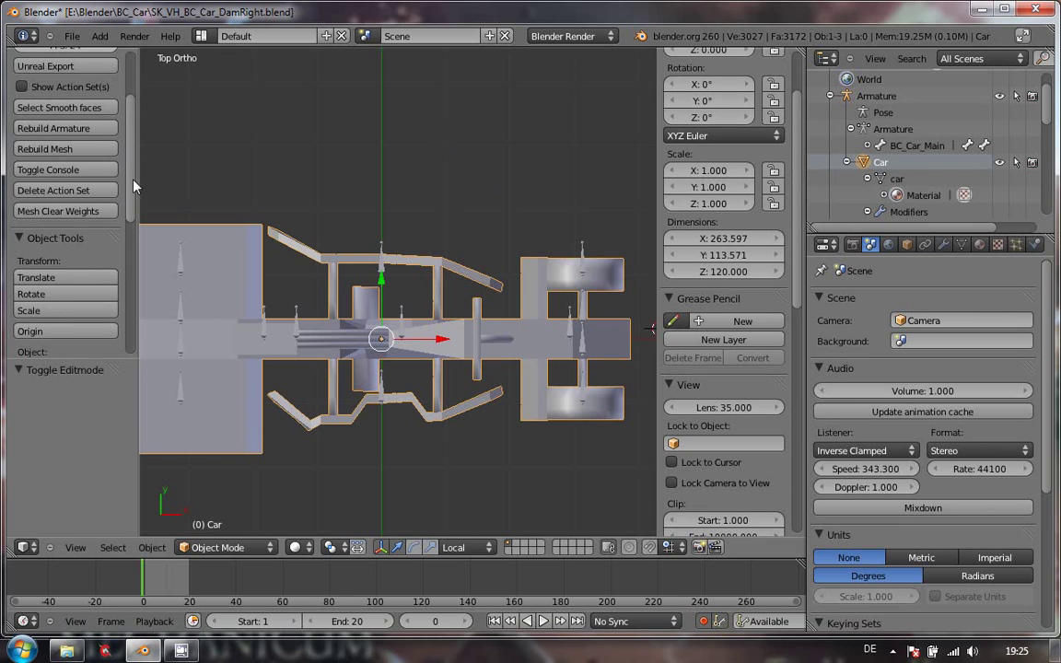
scroll(133, 186, "up", 4)
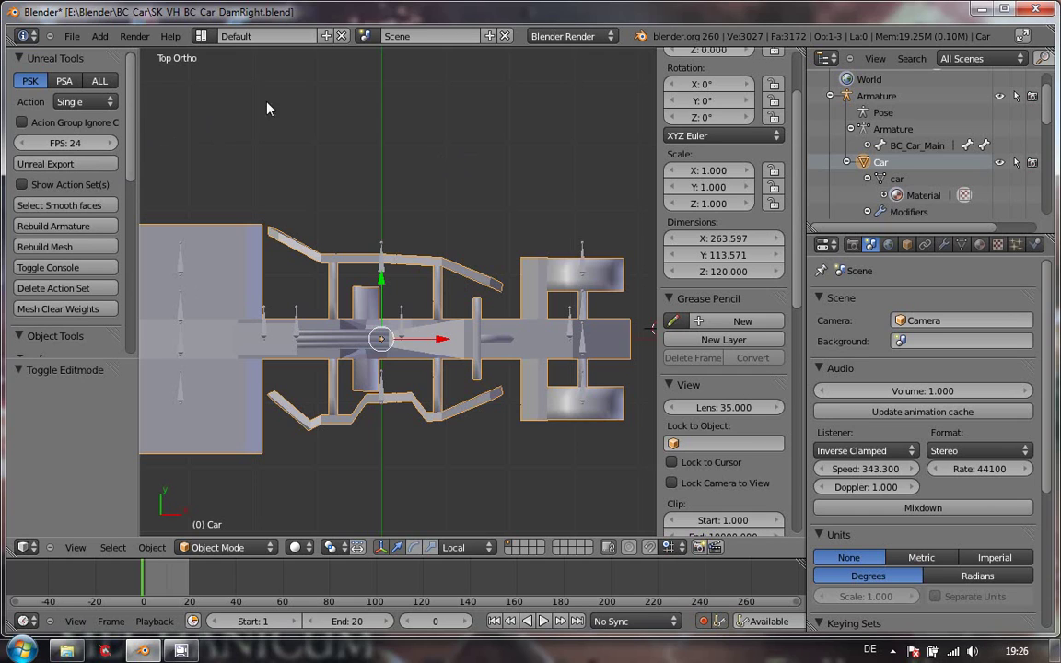
left_click(71, 36)
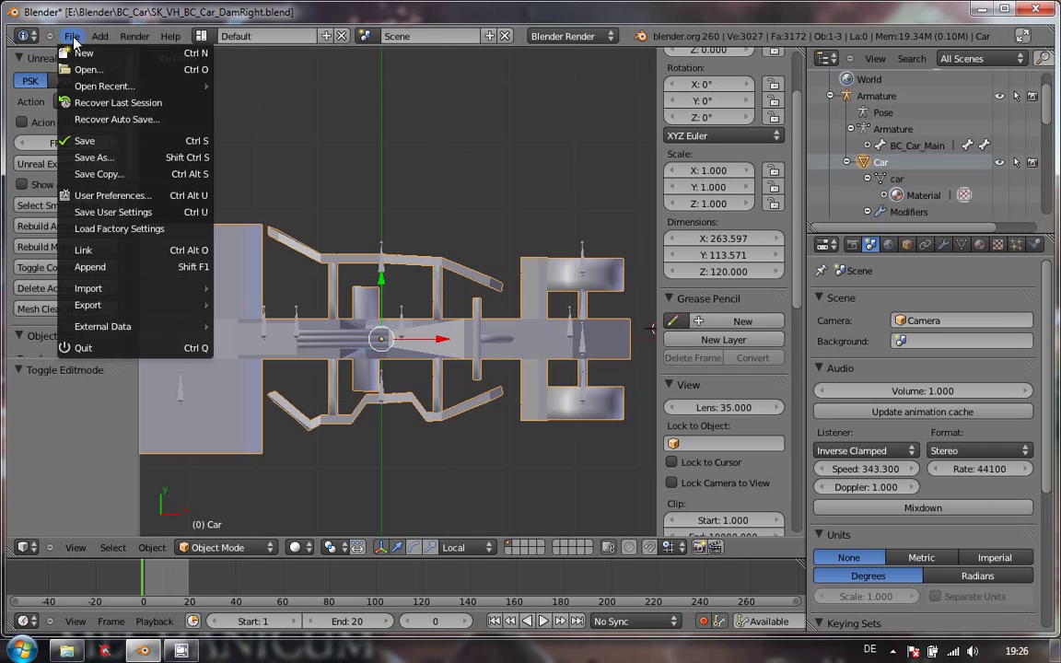
left_click(105, 147)
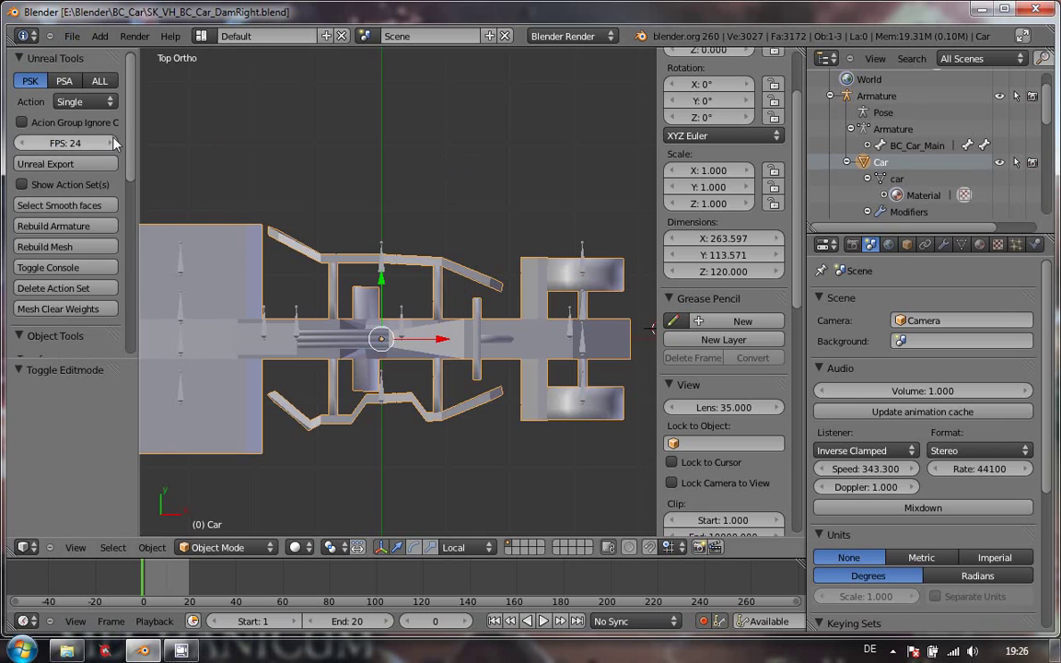
Reopen the undamaged rigged car file SK_VH_BC_Car_04.blend from the recently used files
left_click(71, 36)
mouse_move(92, 84)
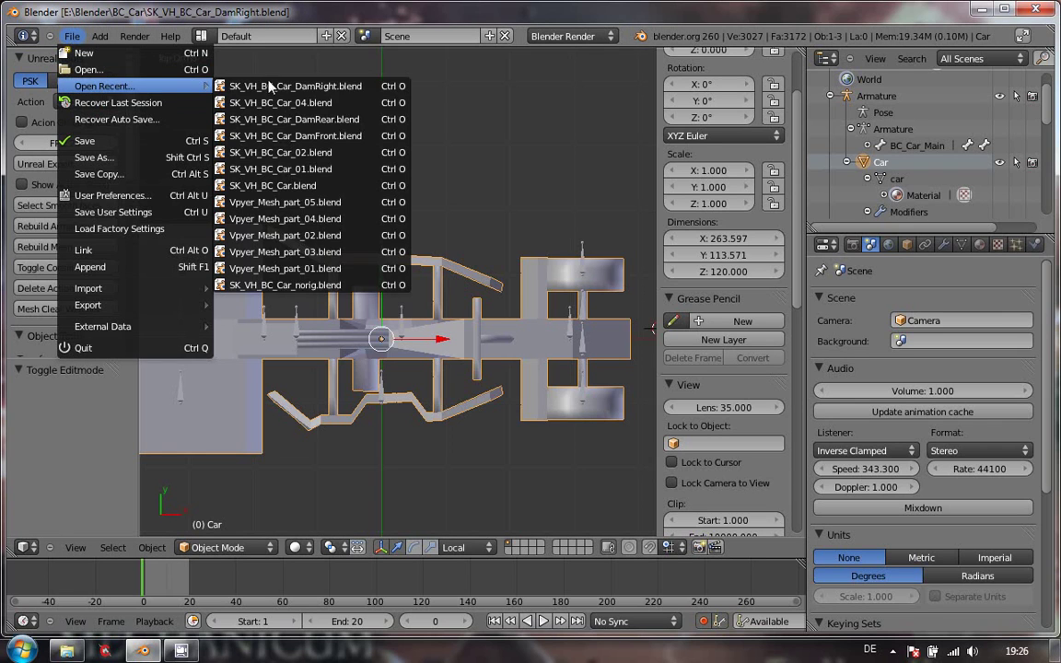
left_click(308, 105)
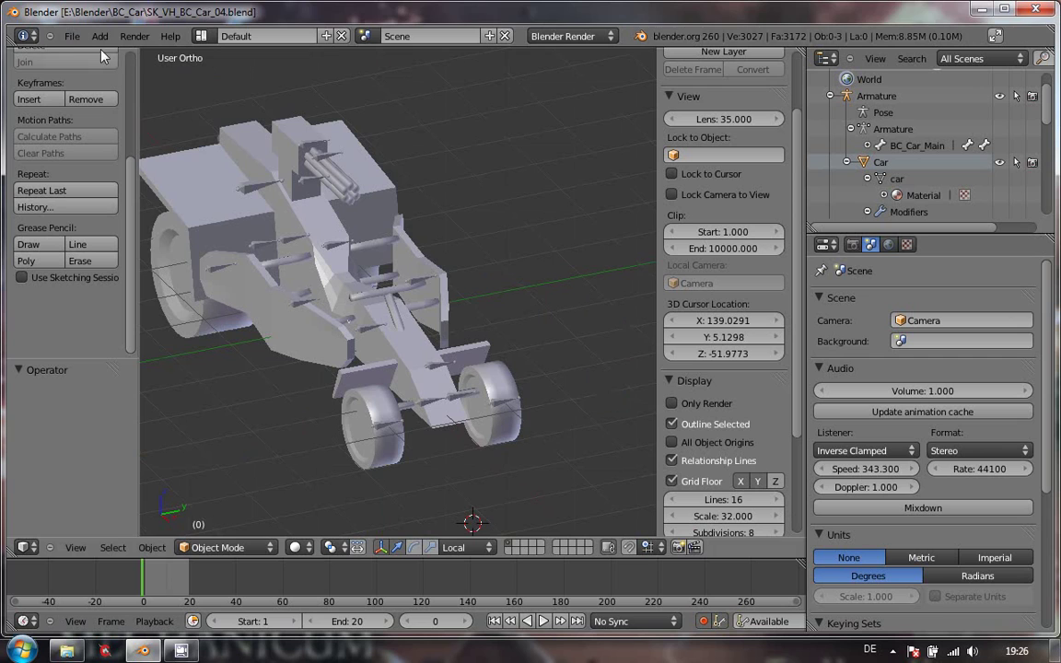
Save the undamaged car as a new file named SK_VH_BC_Car_DamLeft.blend in the BC_Car folder
left_click(71, 35)
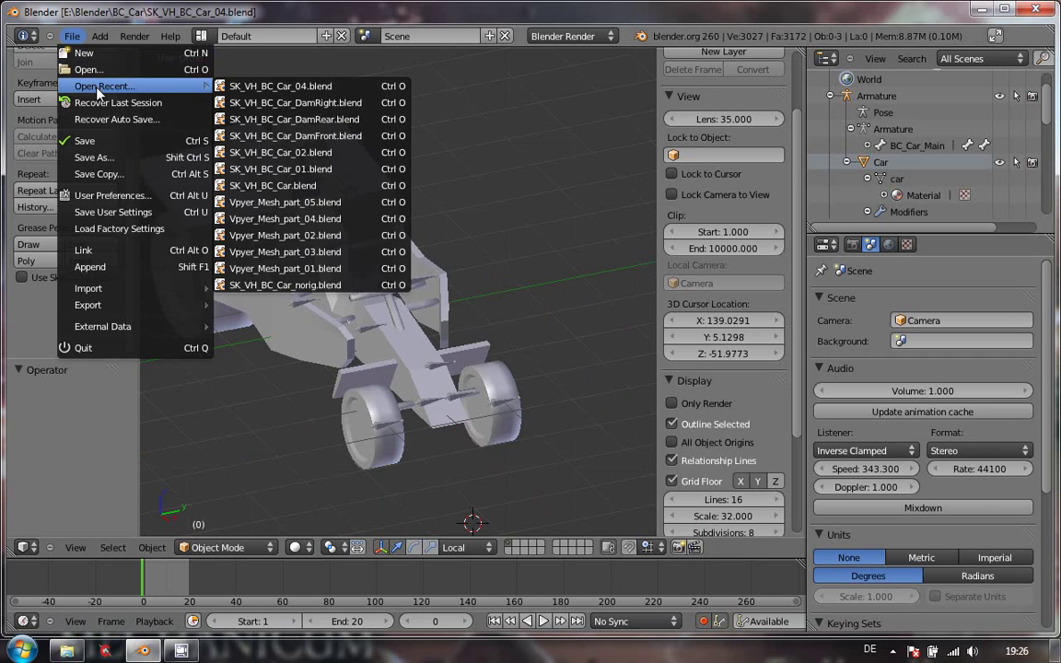
left_click(129, 157)
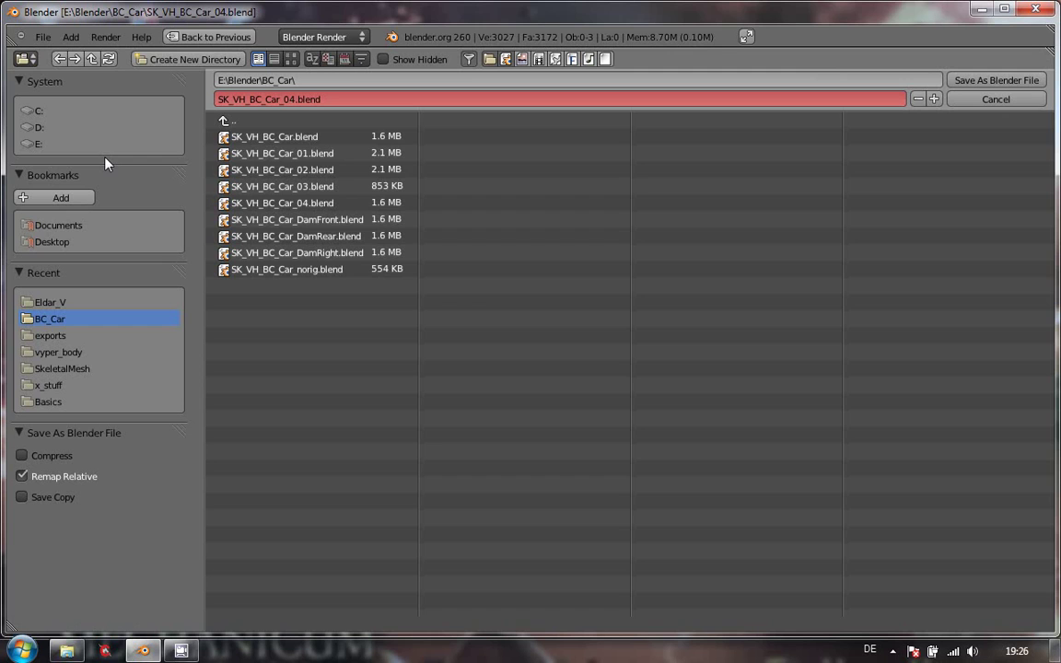
left_click(295, 100)
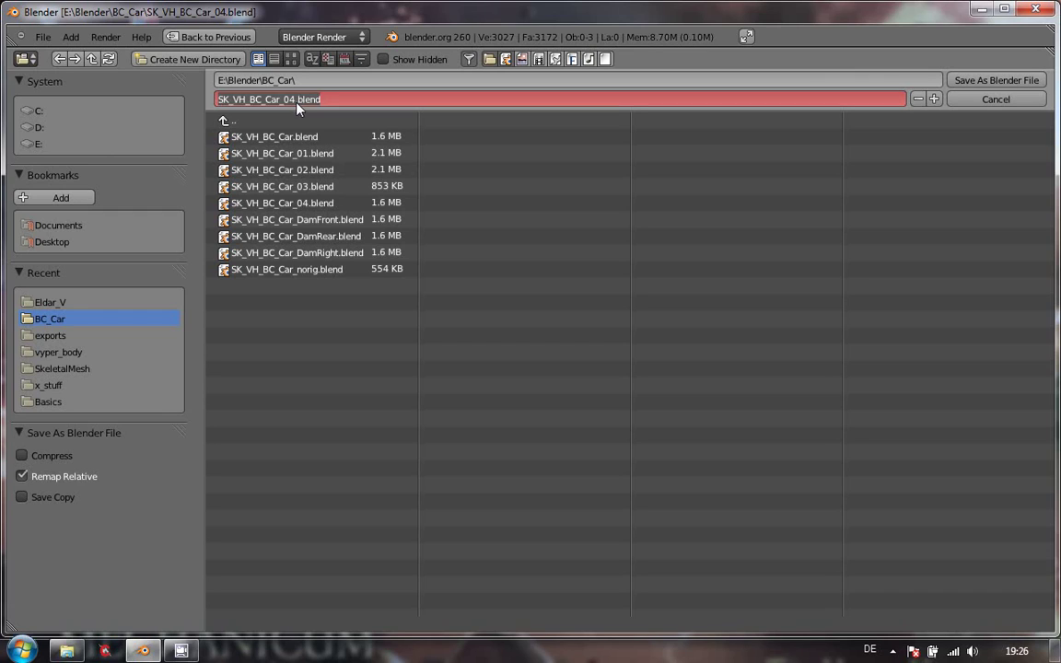
left_click(296, 99)
key("BackSpace")
key("BackSpace")
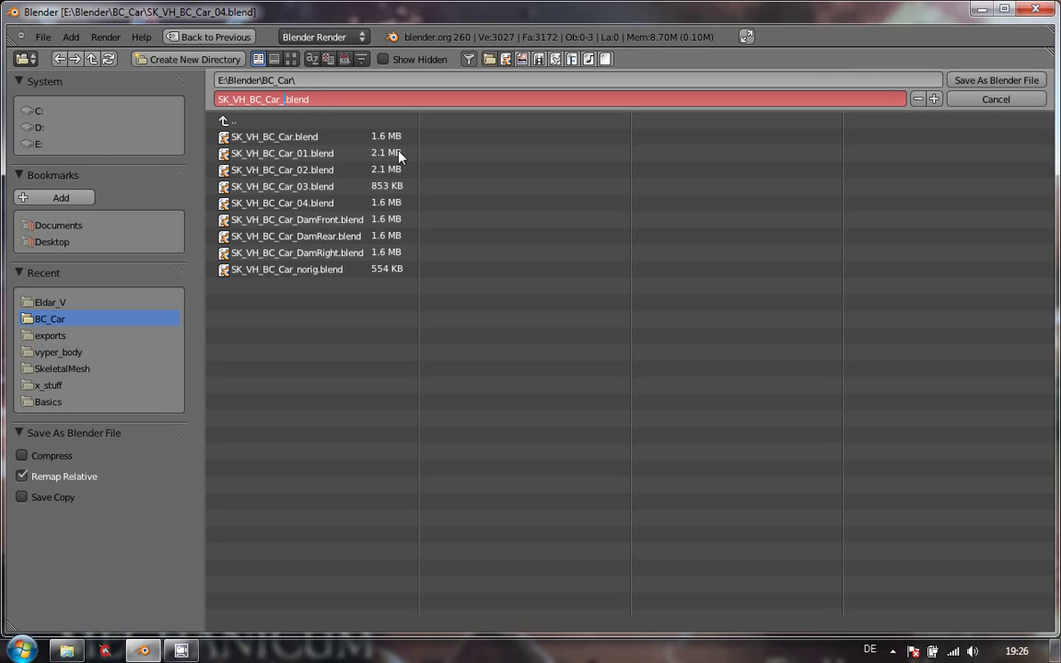
type("DamLeft")
key("Return")
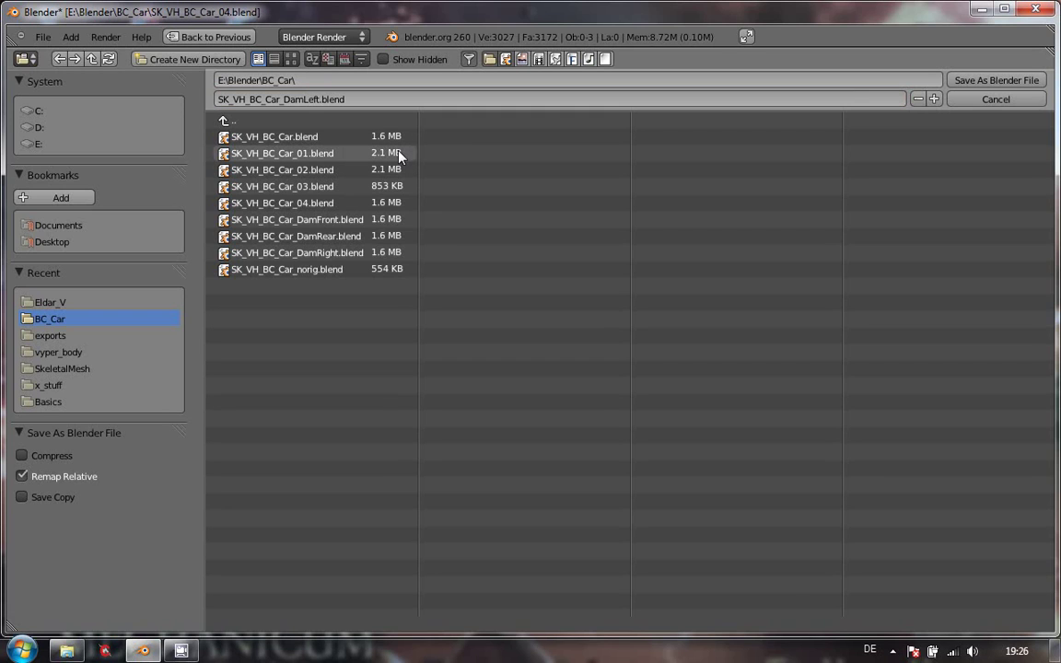
left_click(986, 80)
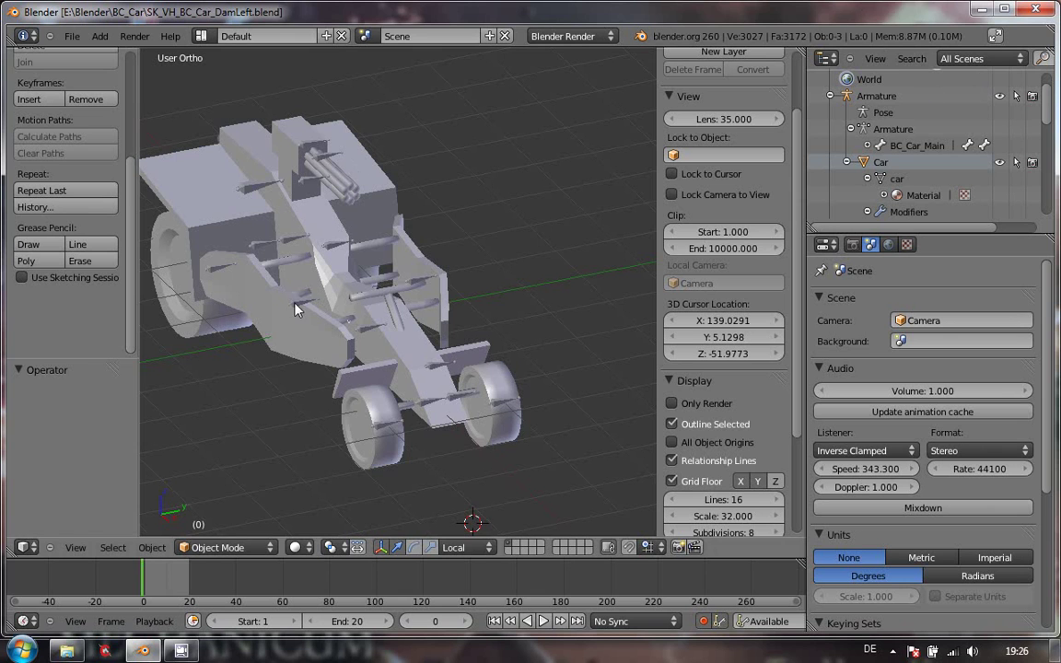
Open the car mesh for editing in top view with vertex selection and proportional editing turned on, and clear the selection
key("KP_7")
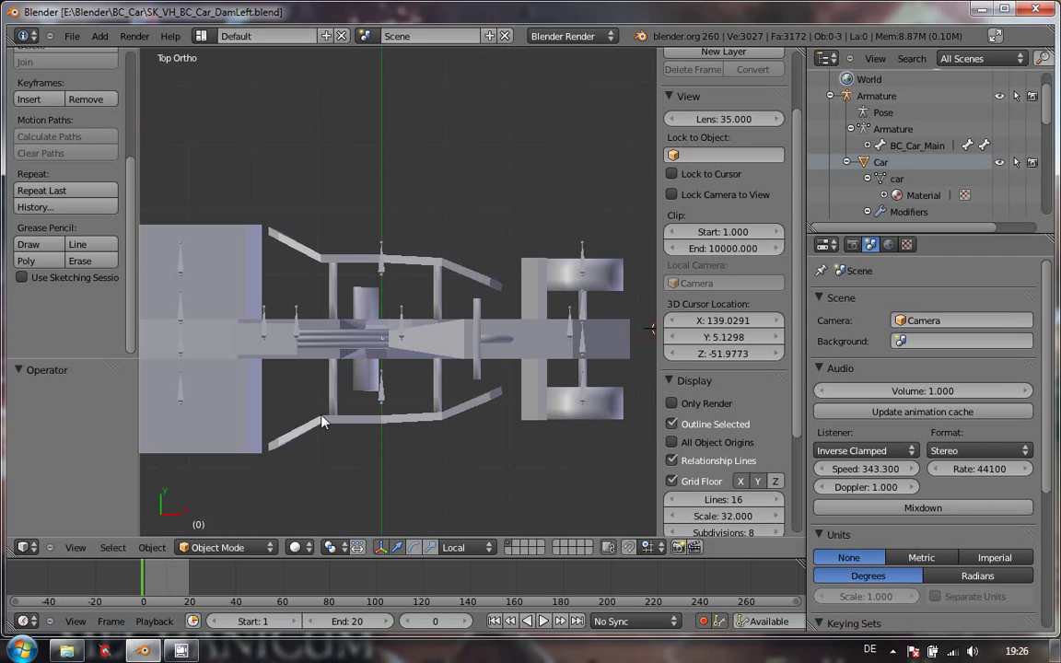
right_click(227, 337)
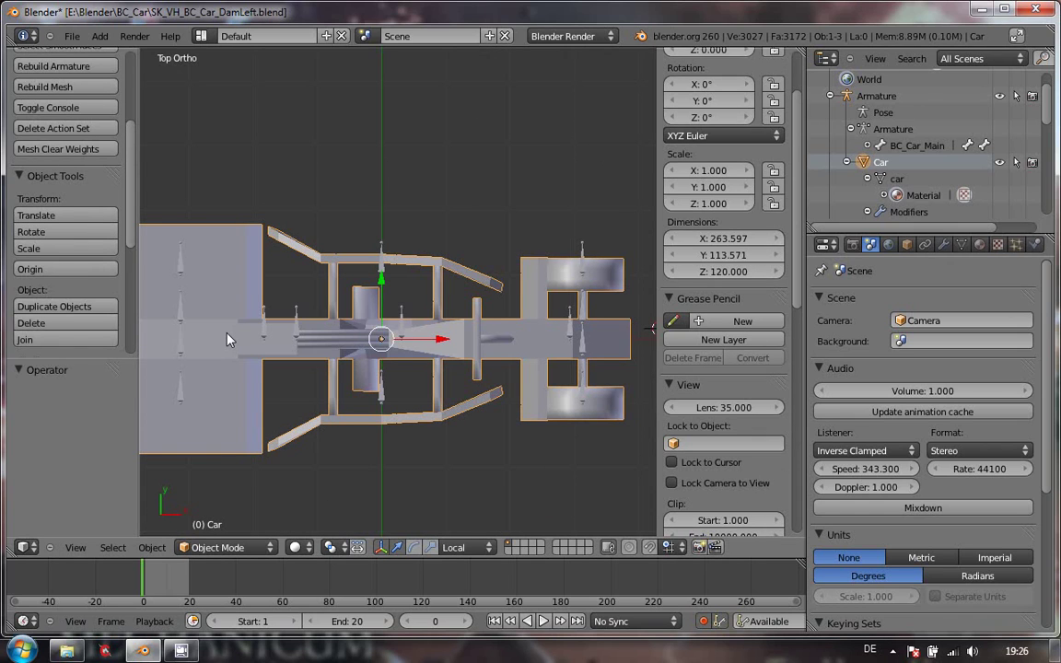
key("Tab")
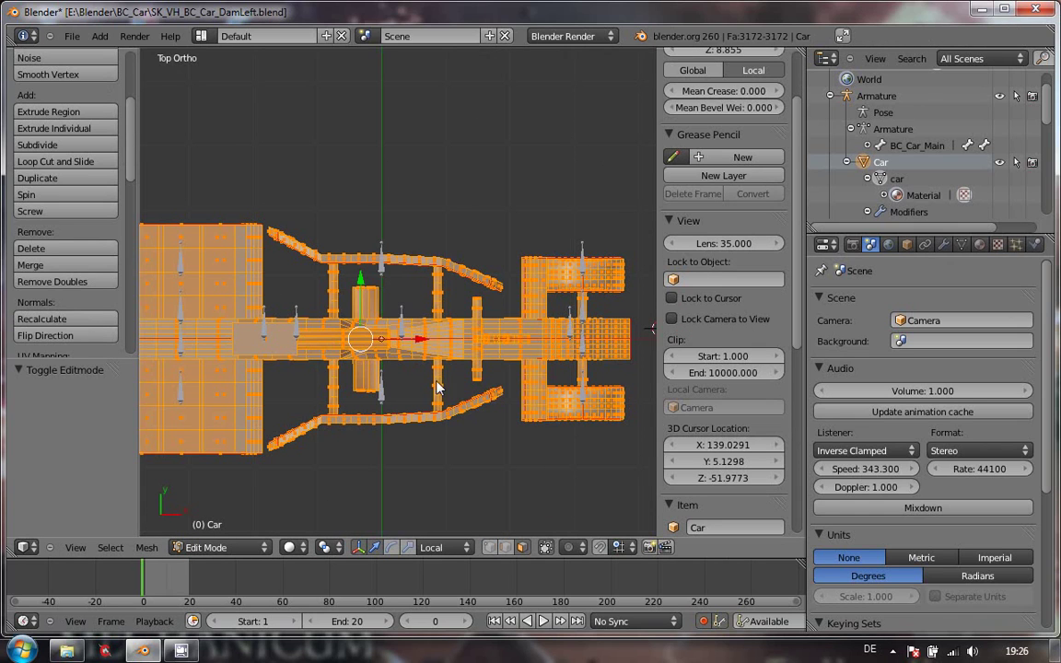
left_click(489, 547)
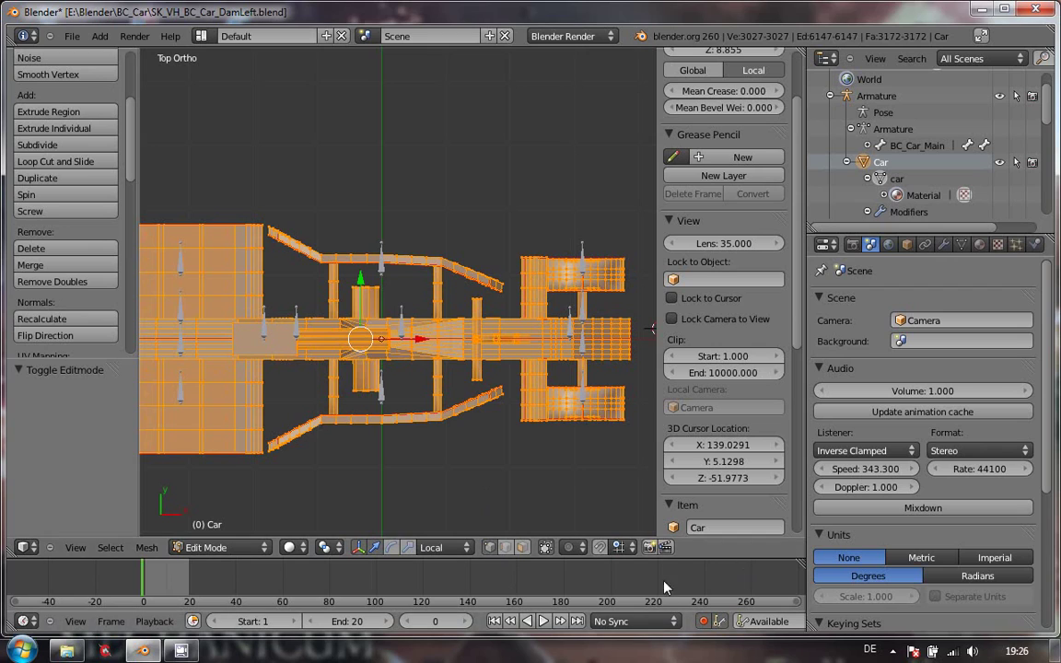
left_click(571, 547)
left_click(575, 517)
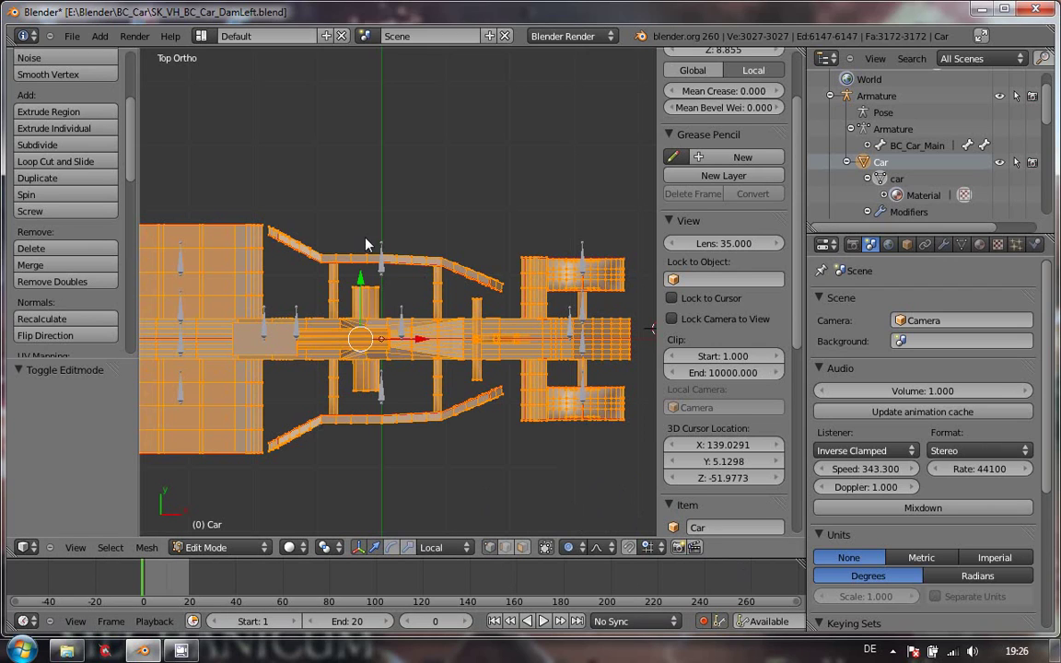
key("a")
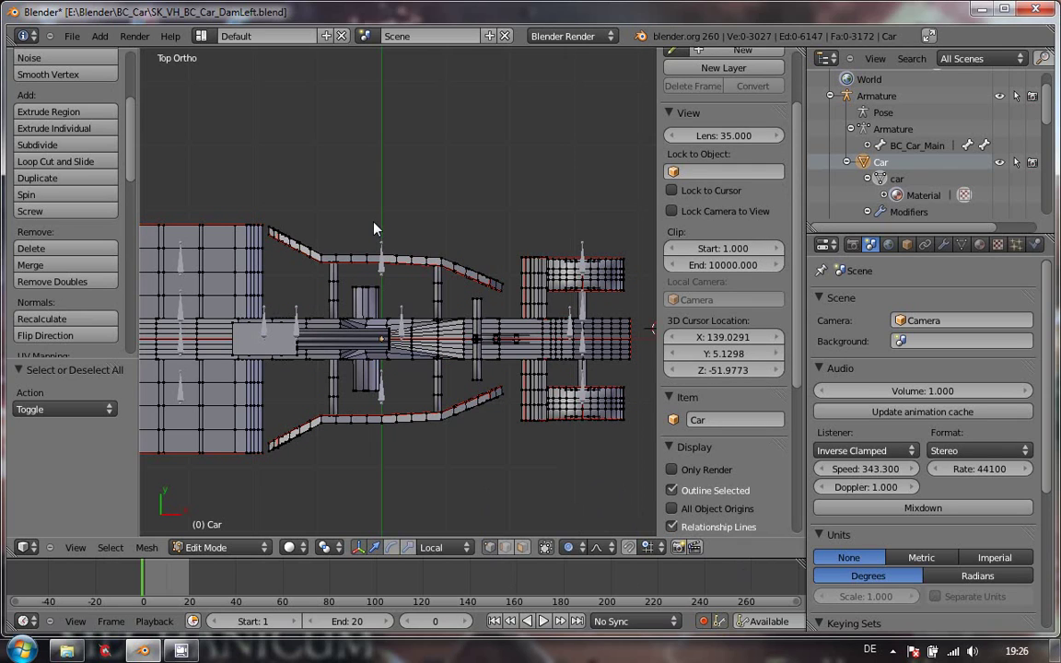
Try to move the left side rail's middle section, box-selected in solid shading, about 7 inward along local Y, and undo the move
key("b")
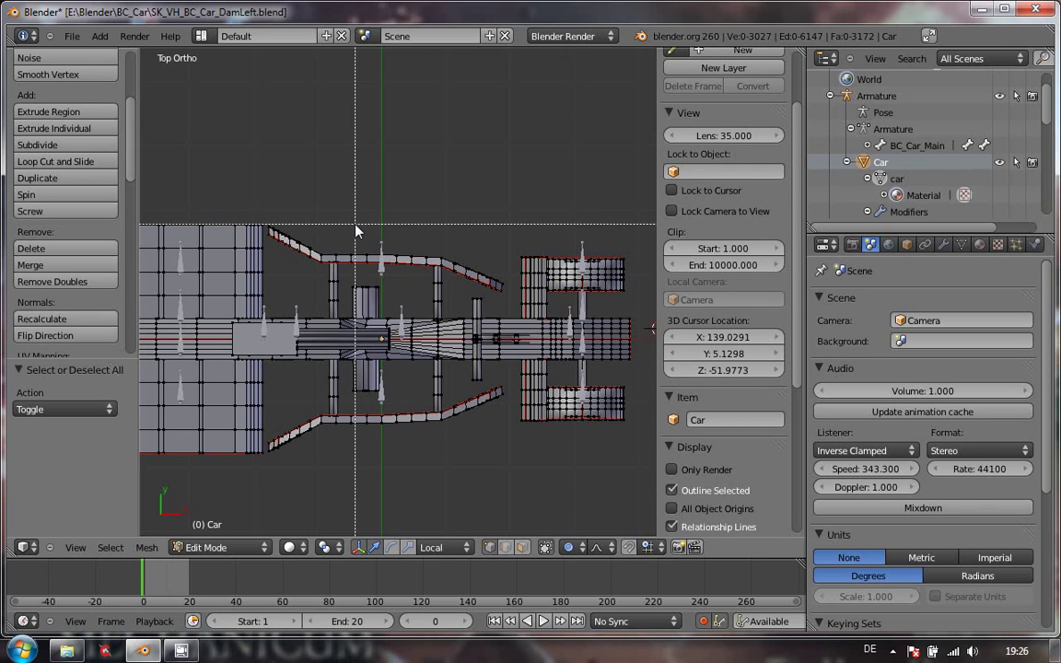
left_click_drag(350, 233, 416, 279)
key("g")
key("y")
key("y")
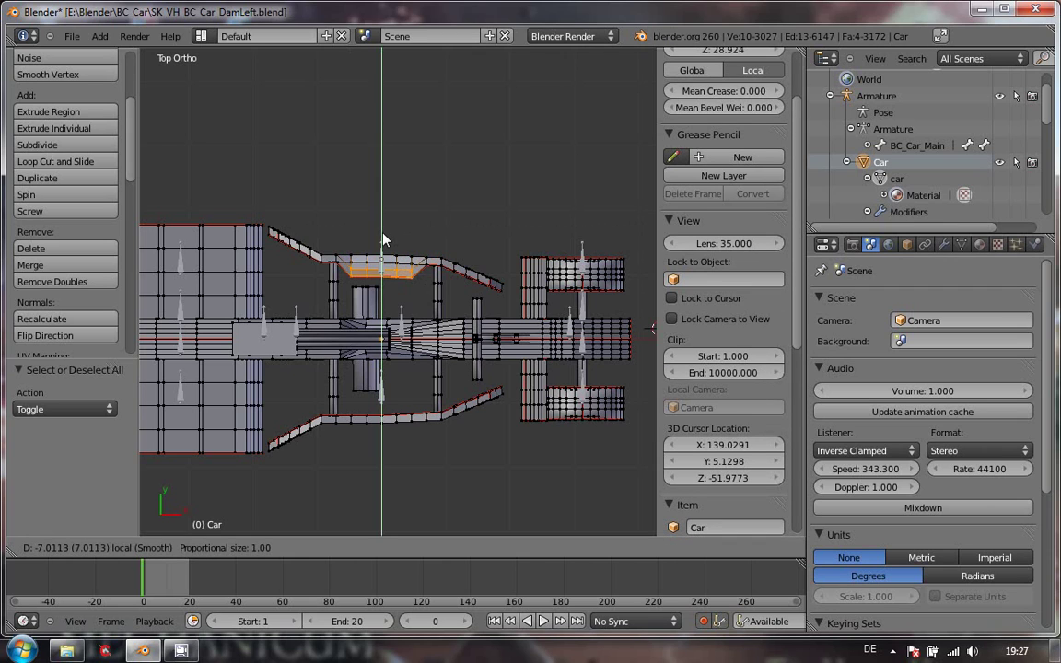
left_click(385, 239)
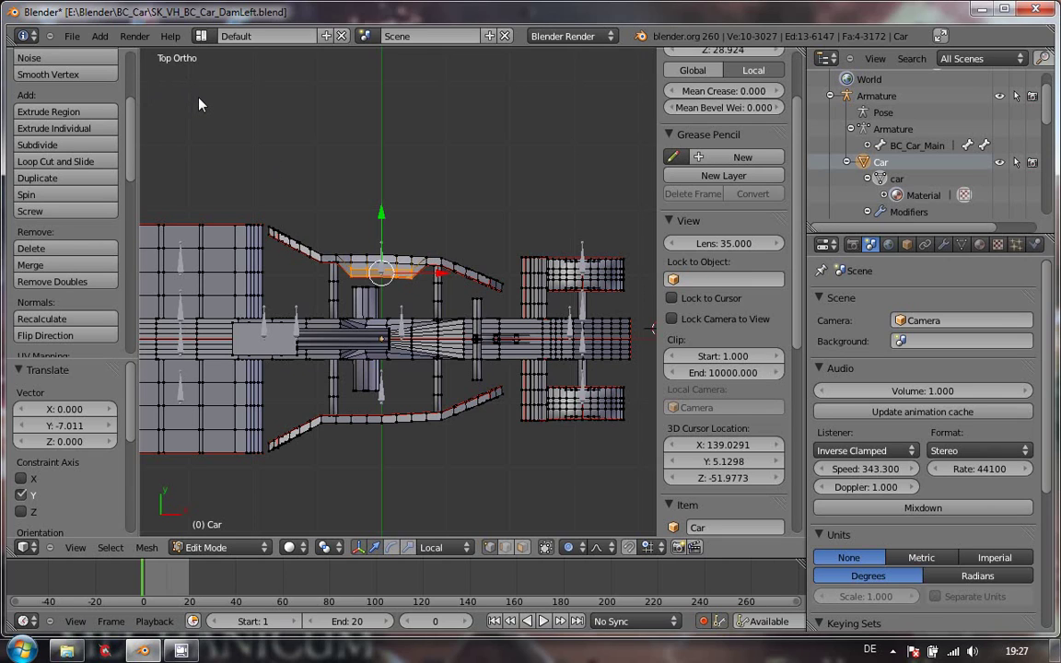
key("ctrl+z")
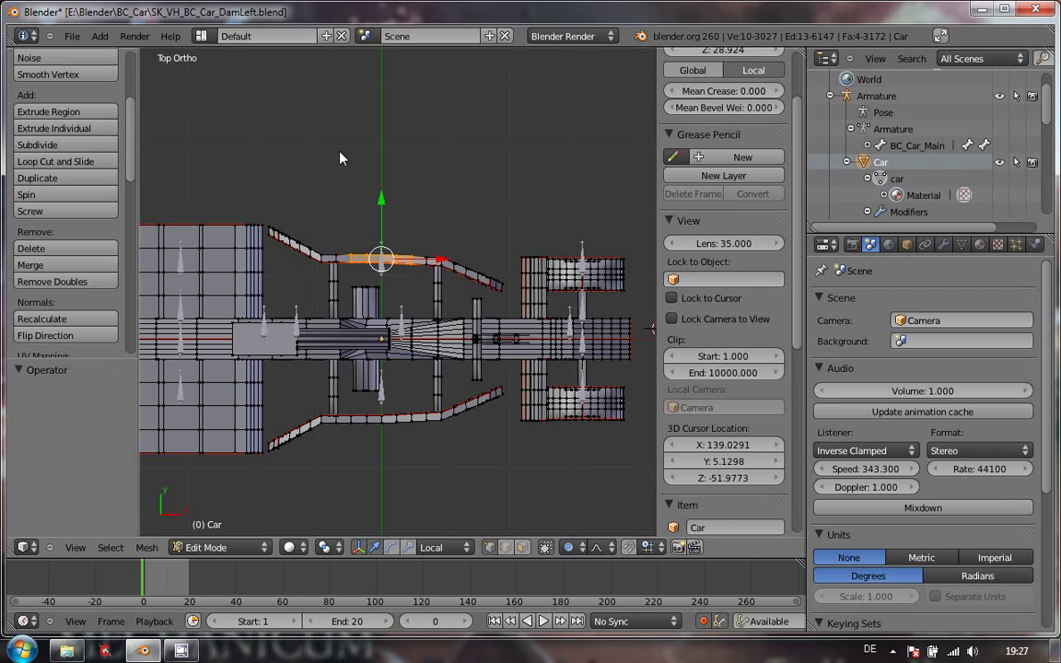
Box-select all vertices of the left side rail's middle section in wireframe and move them about 8.2 inward along local Y
key("a")
key("z")
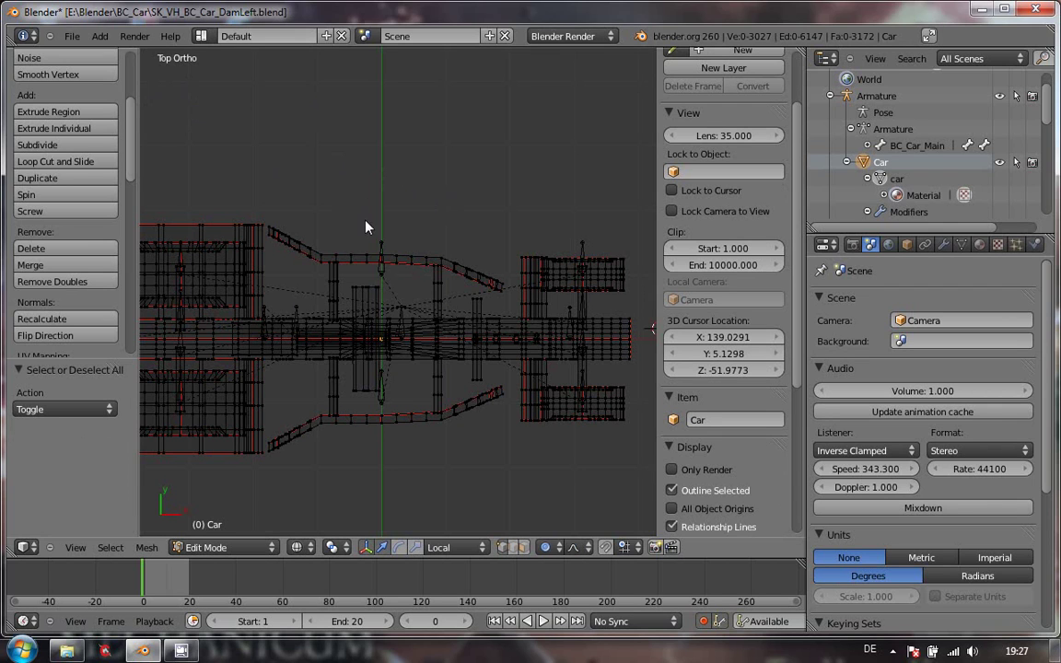
key("b")
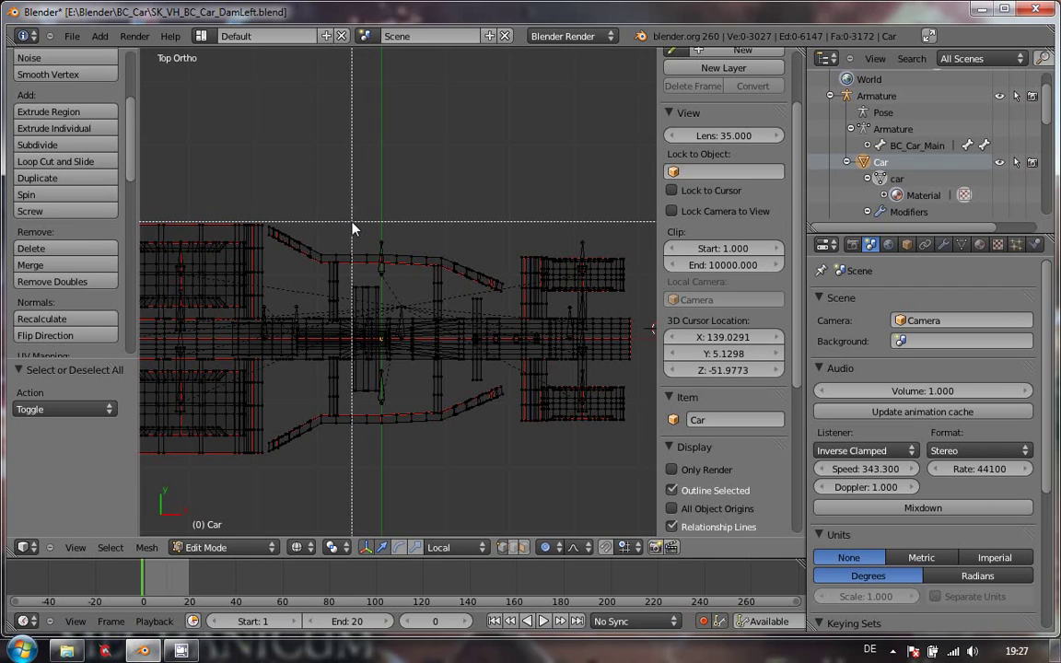
left_click_drag(347, 229, 415, 278)
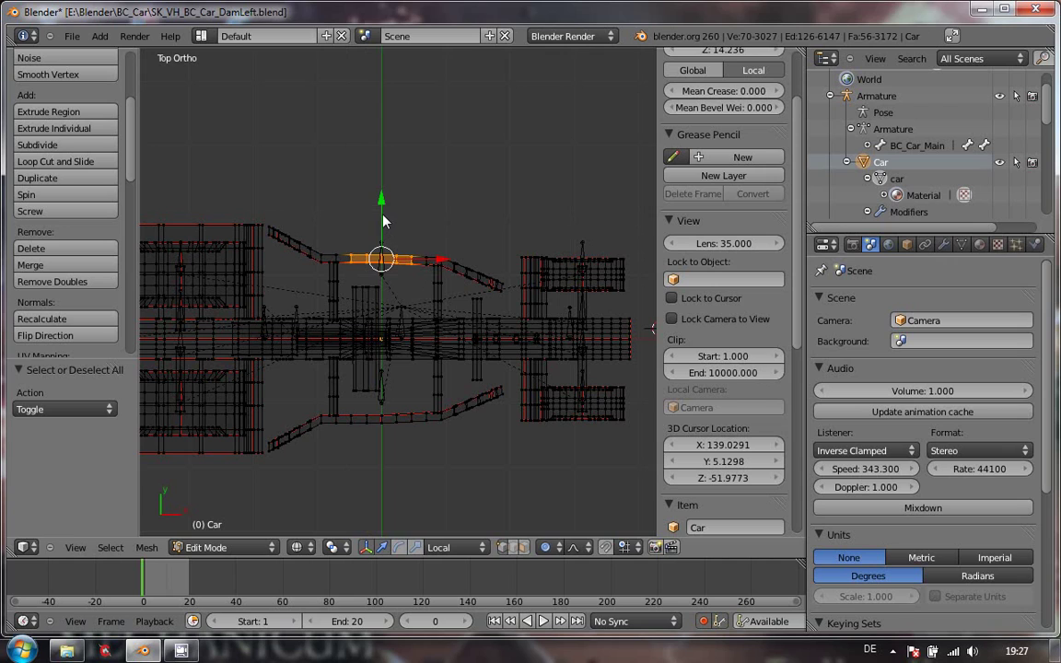
left_click_drag(383, 221, 384, 238)
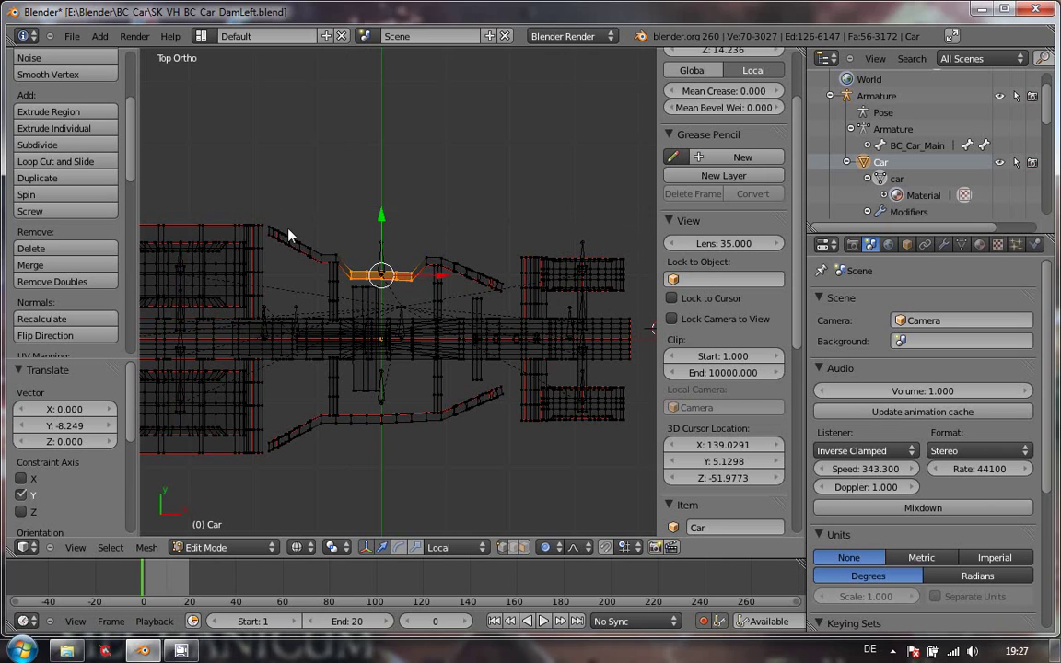
Box-select only the left side rail's rear end, move it about 14 inward along local Y, and rotate it about -68.6°
key("a")
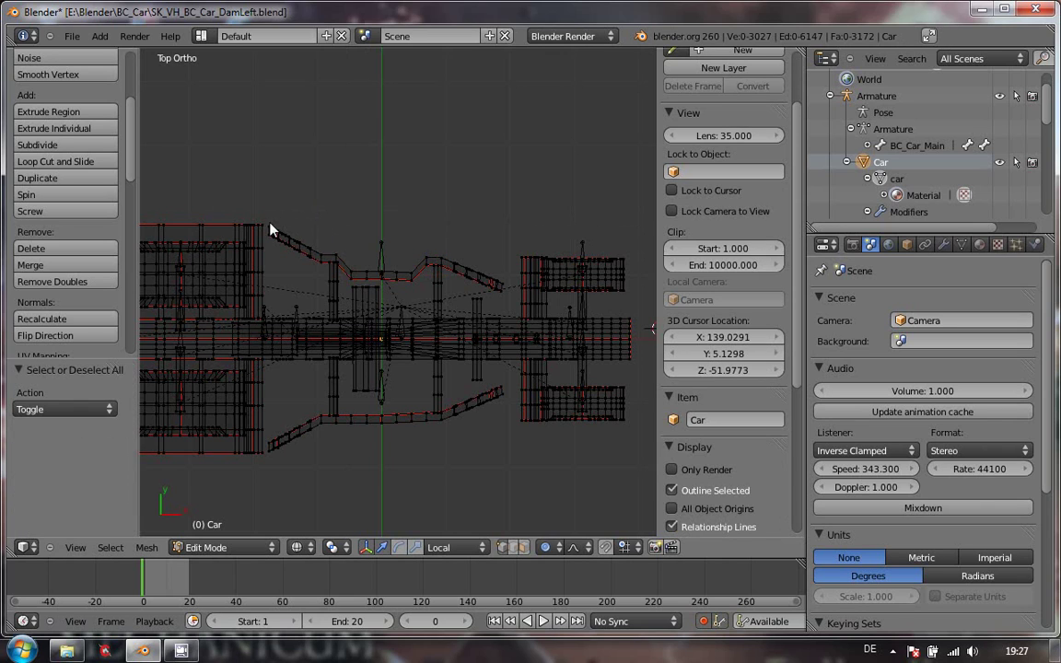
key("b")
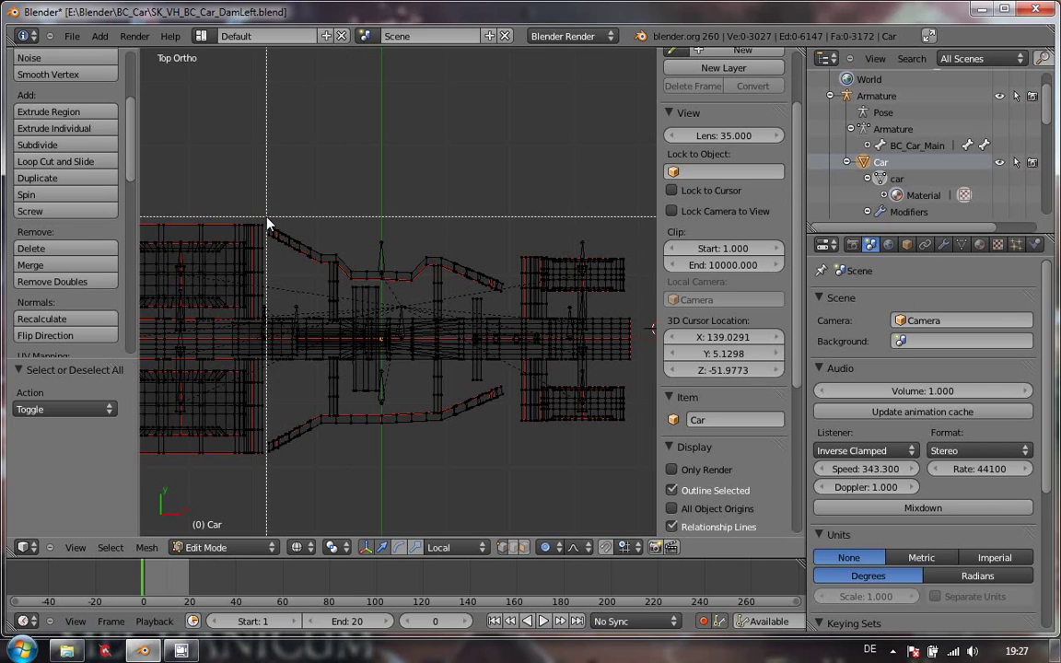
left_click_drag(266, 219, 303, 275)
left_click_drag(285, 200, 286, 228)
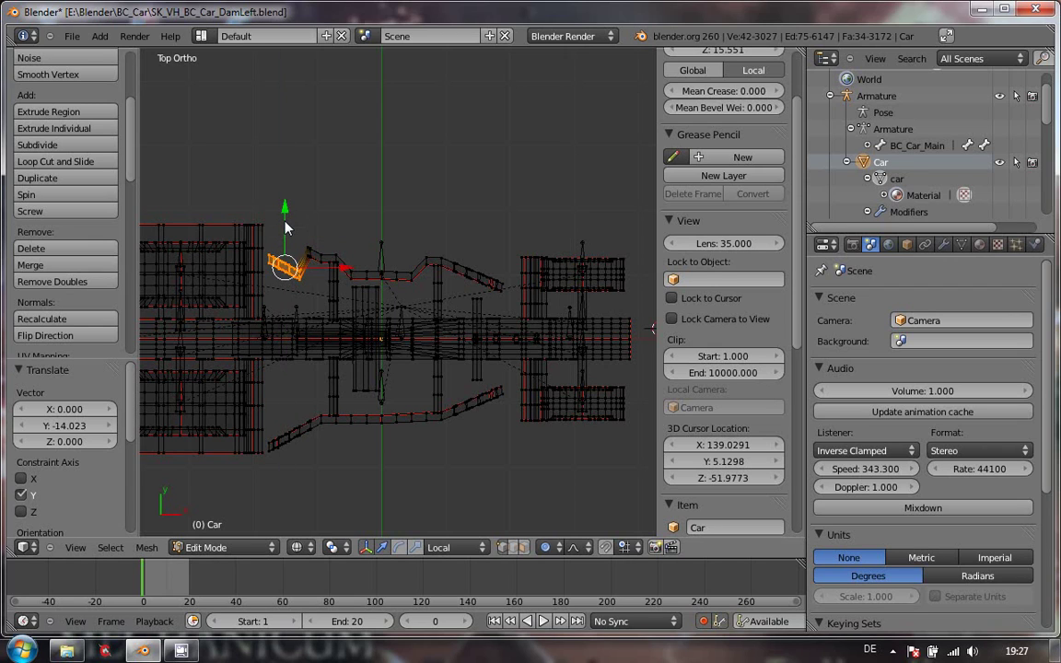
key("r")
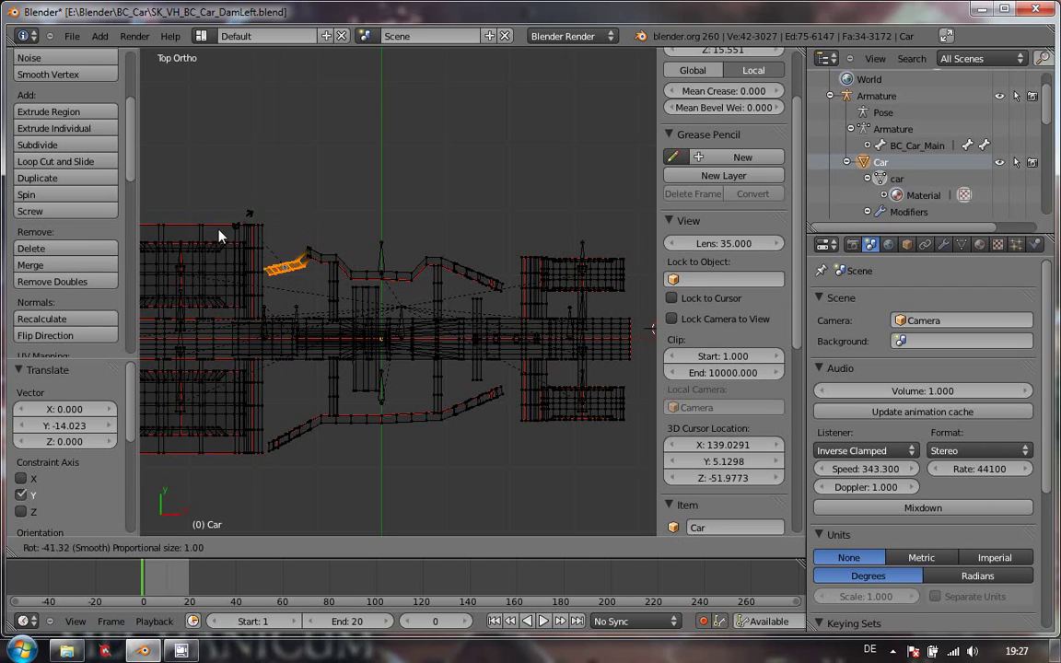
left_click(210, 245)
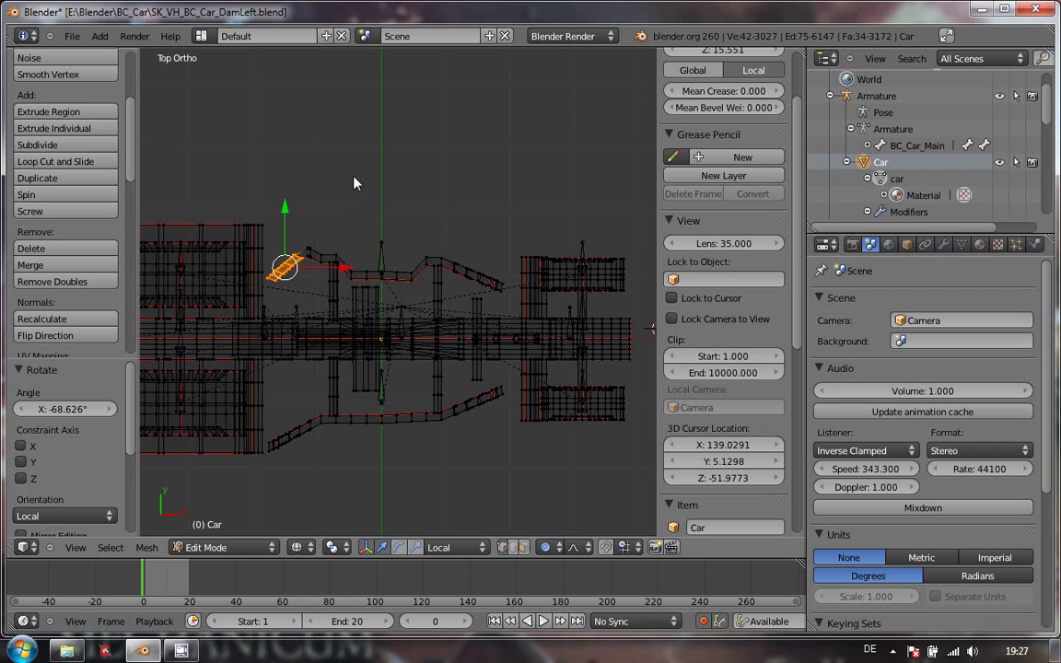
Return the car to Object Mode in solid shading and bring up the Unreal export tools
key("z")
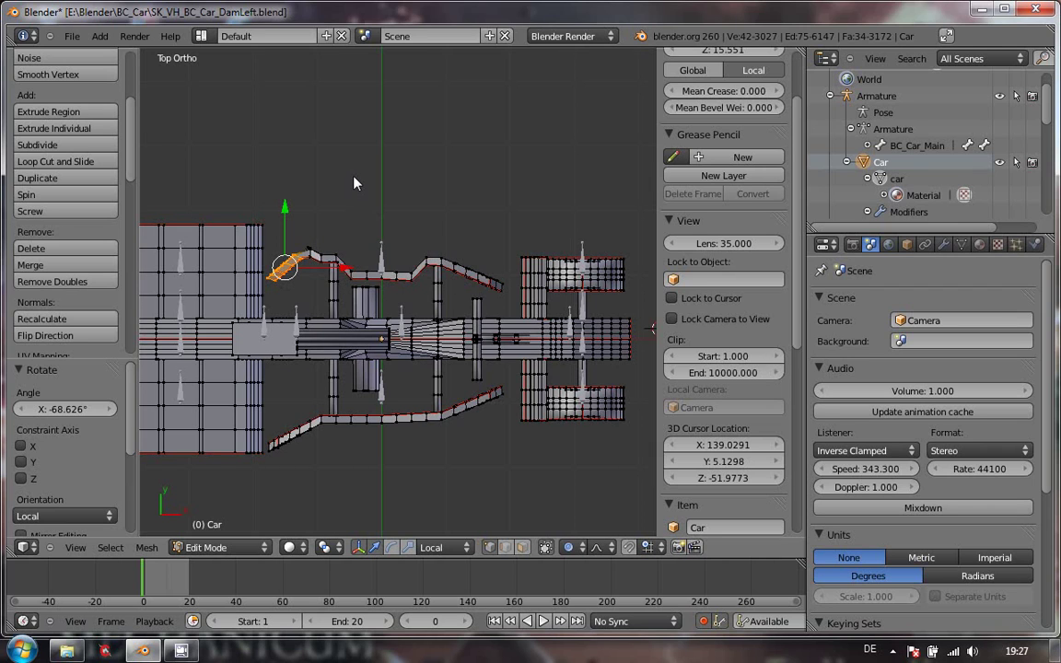
key("Tab")
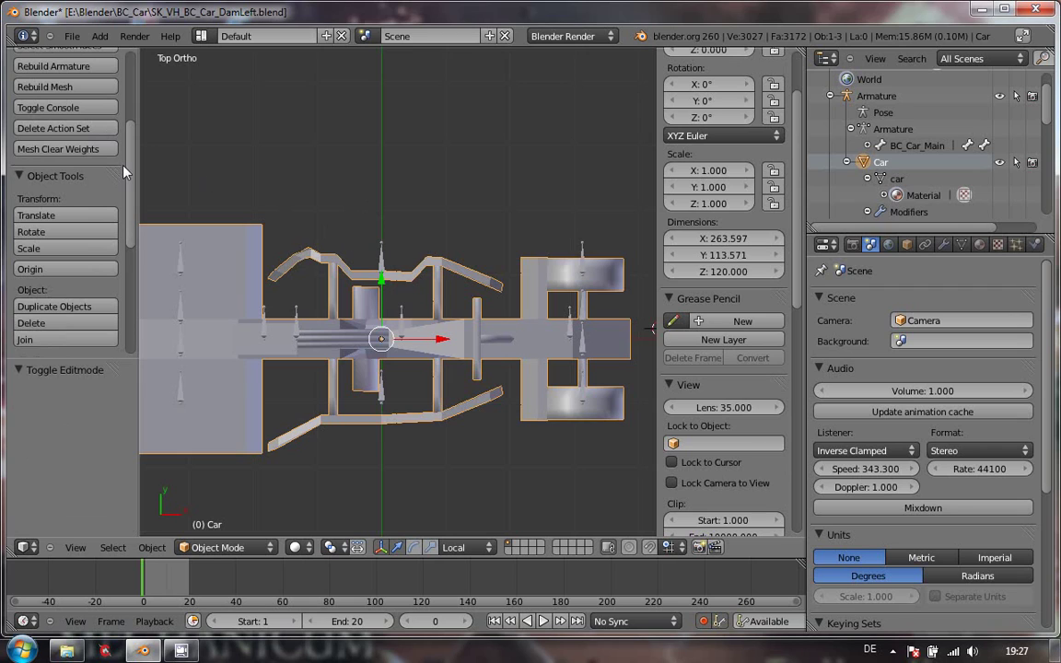
scroll(115, 148, "up", 5)
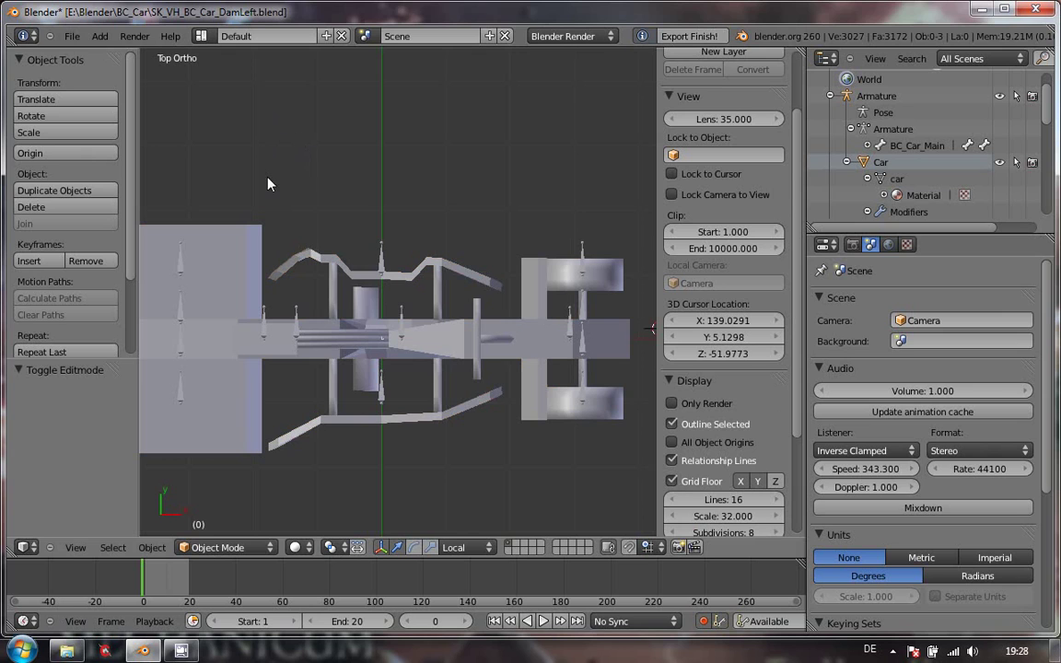
left_click(70, 36)
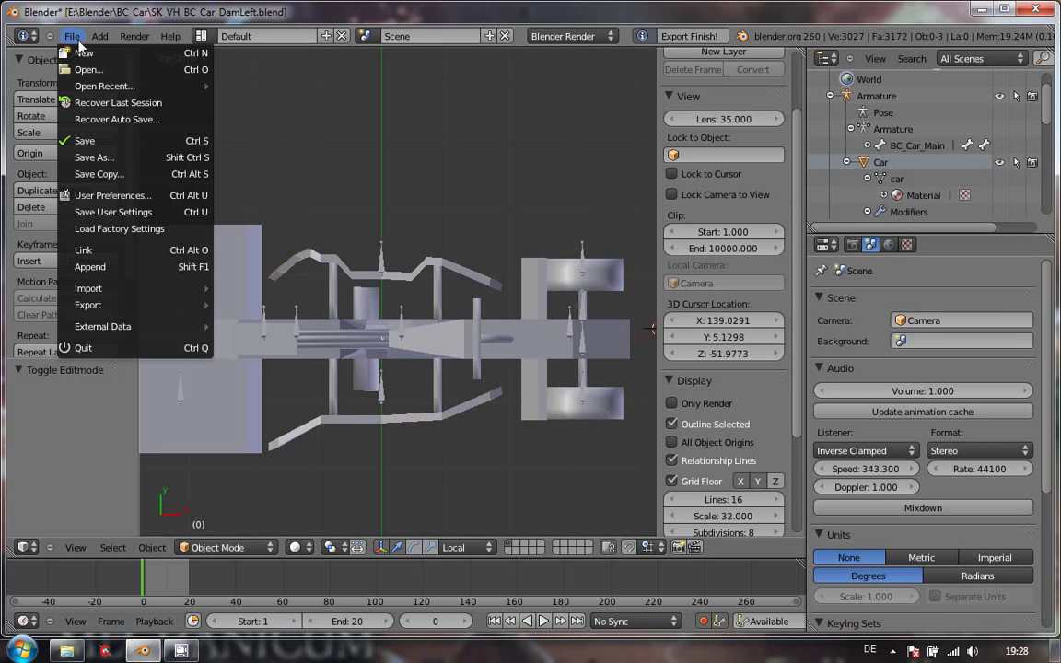
left_click(96, 158)
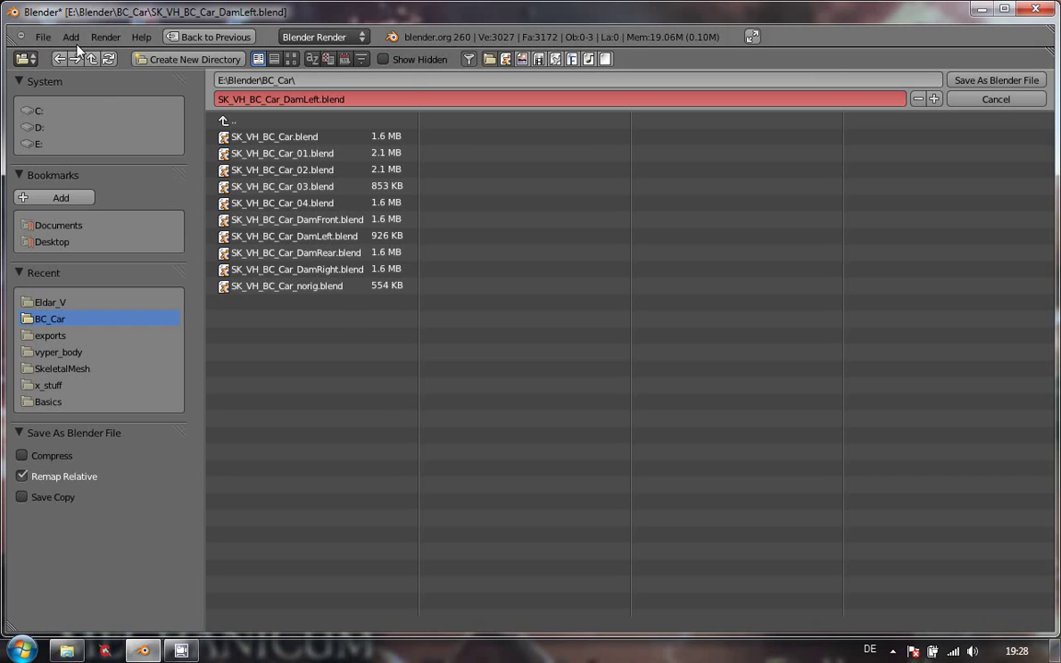
left_click(996, 99)
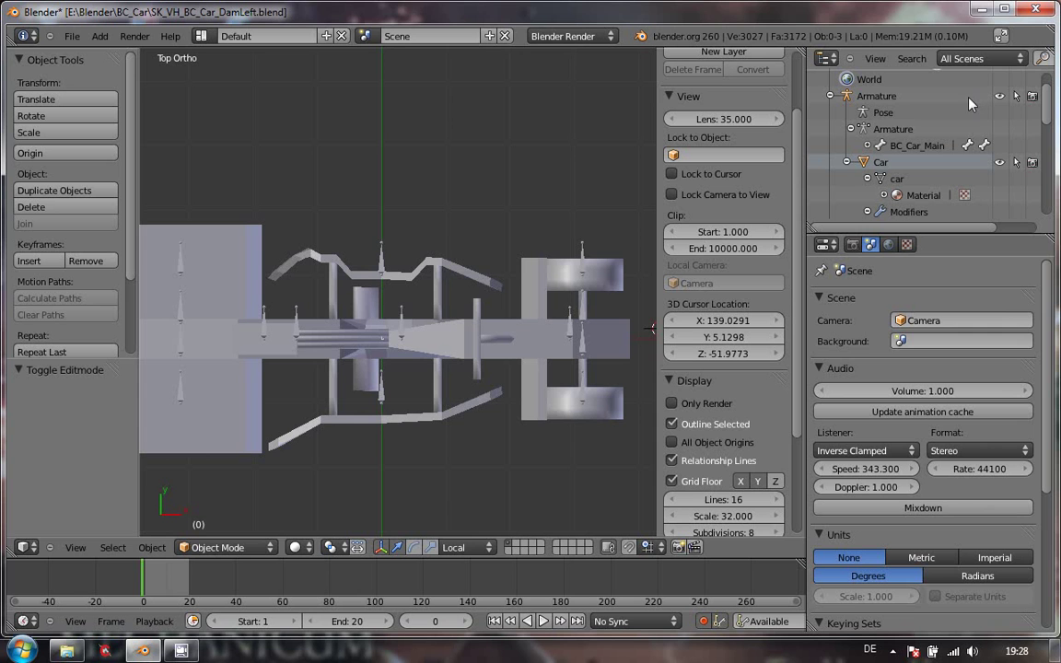
Save the left-damaged car in its existing file
left_click(71, 36)
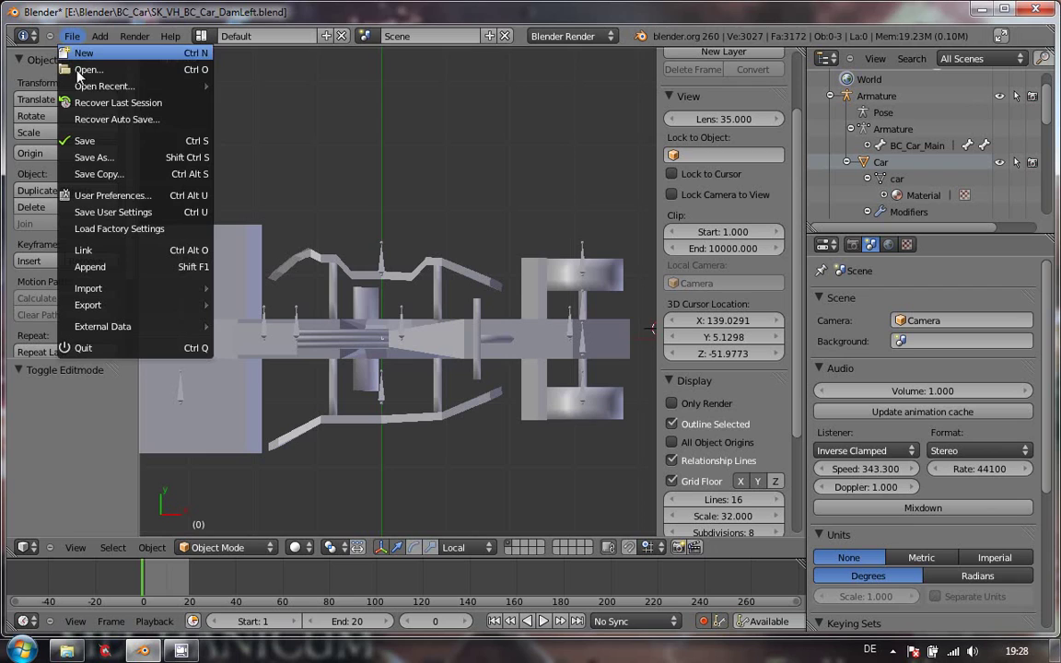
left_click(104, 138)
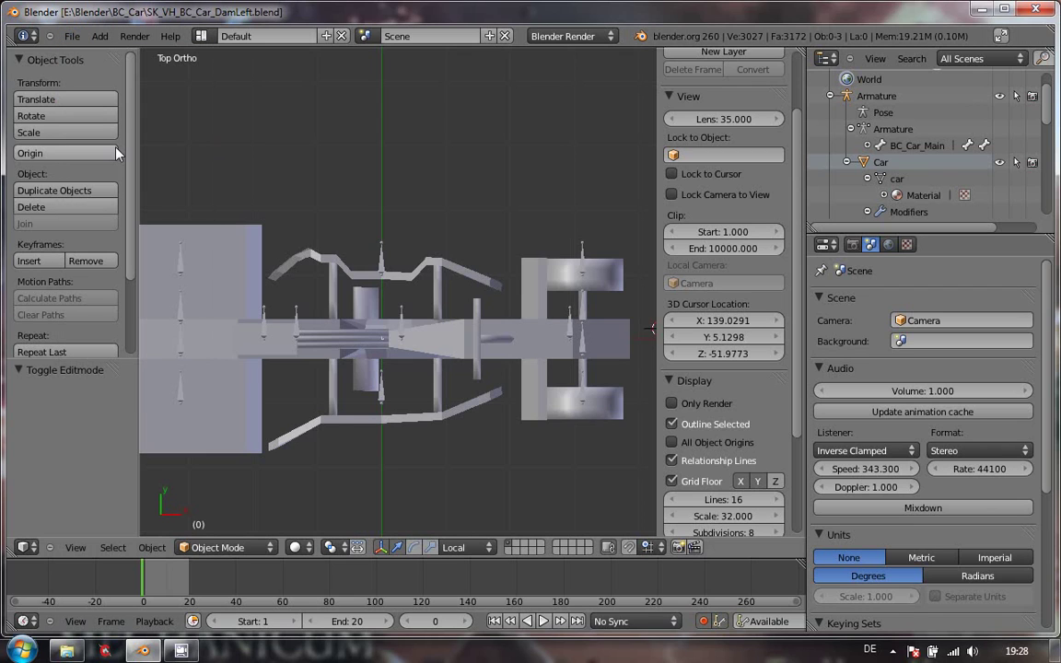
left_click(70, 37)
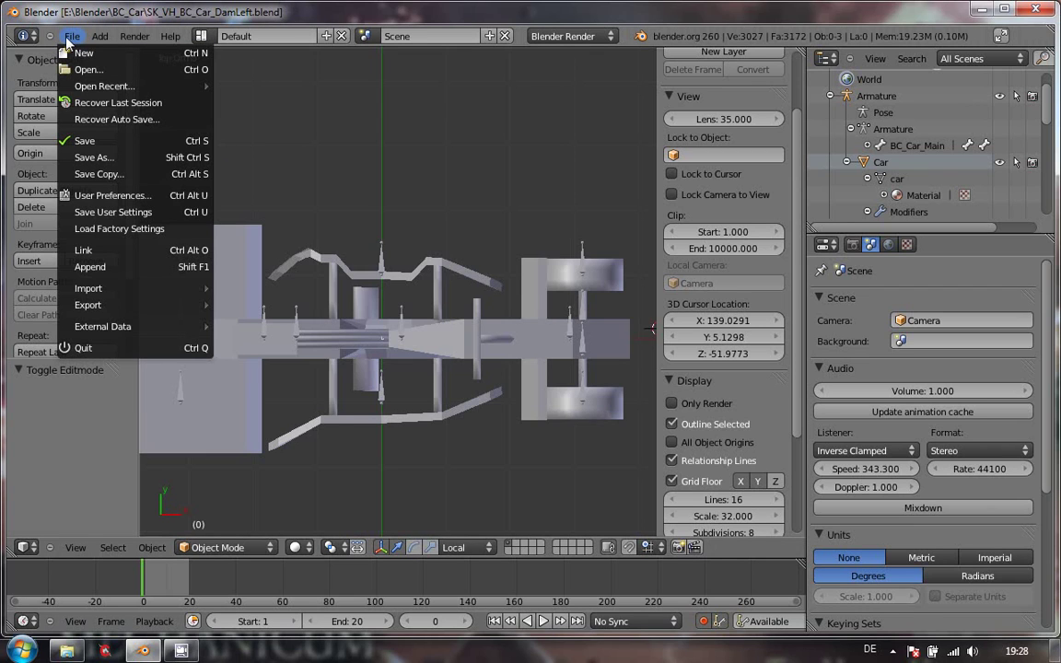
mouse_move(102, 305)
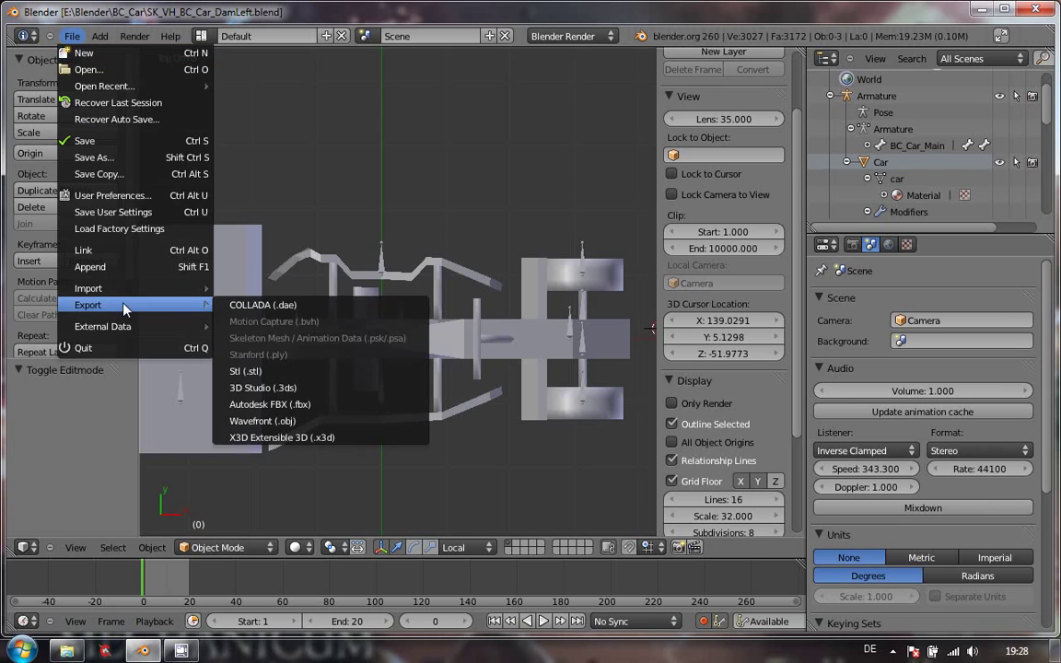
left_click(274, 305)
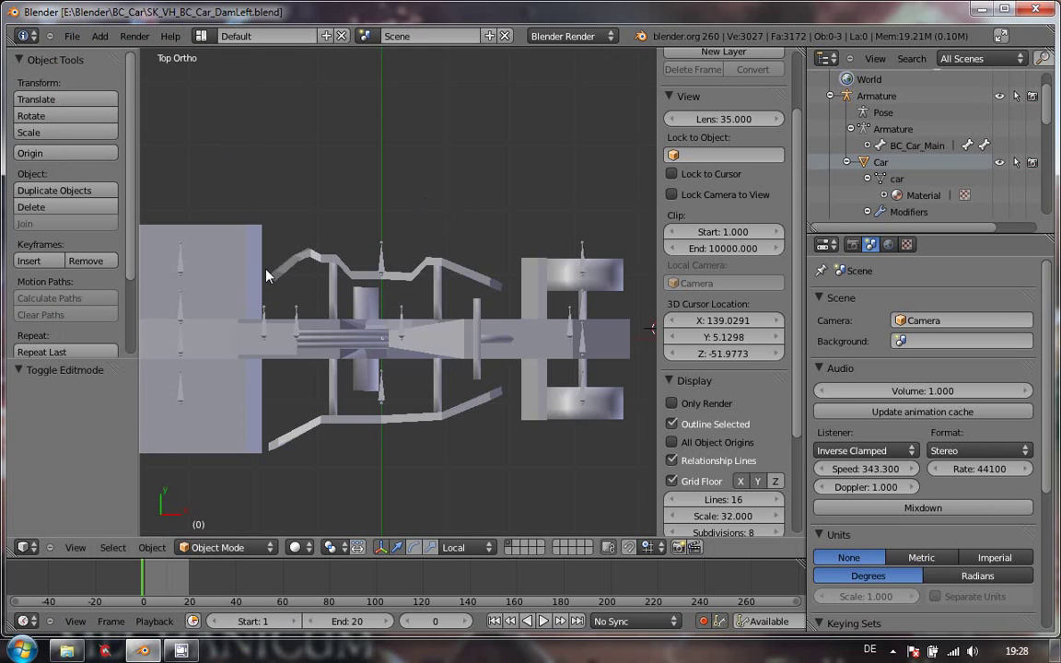
Select the car mesh and view its Skeleton Mesh / Animation Data (.psk/.psa) export settings, leaving without exporting
right_click(244, 331)
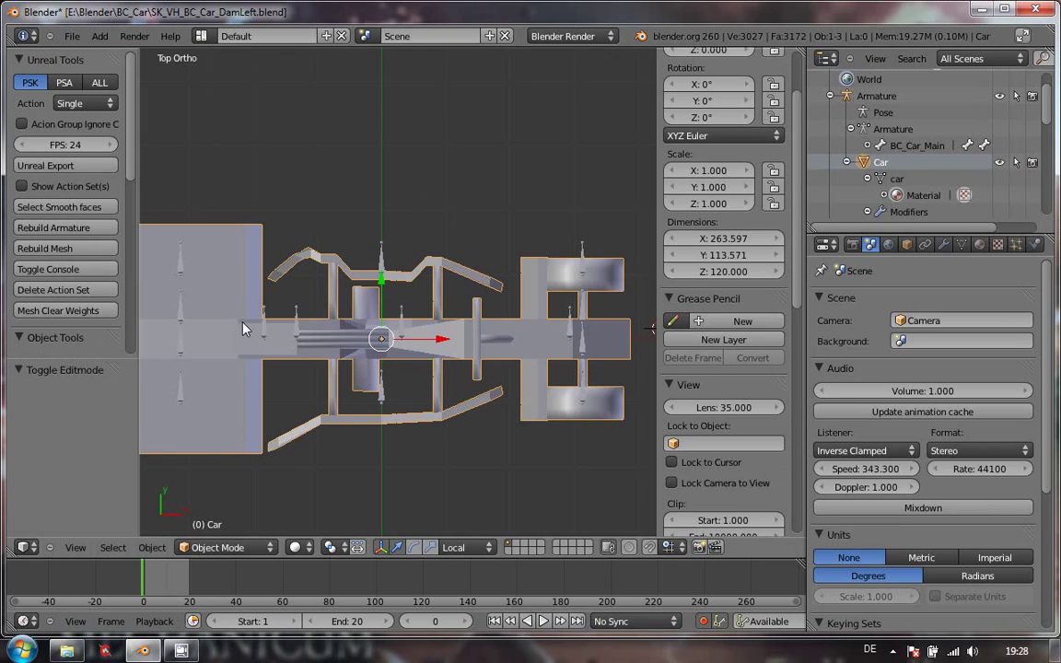
left_click(66, 37)
mouse_move(124, 303)
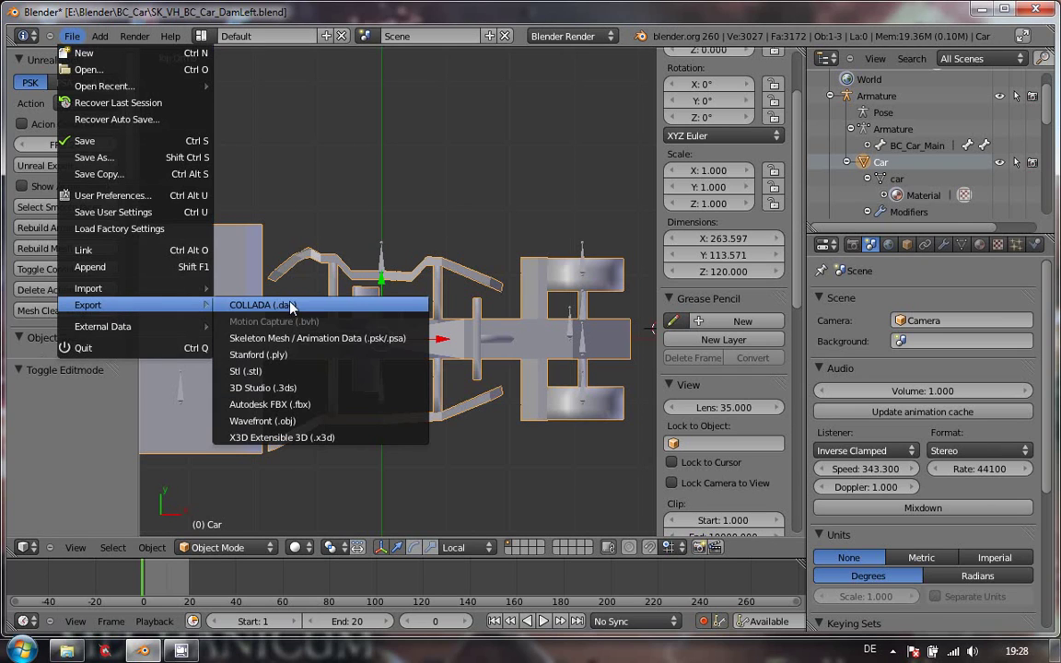
left_click(281, 339)
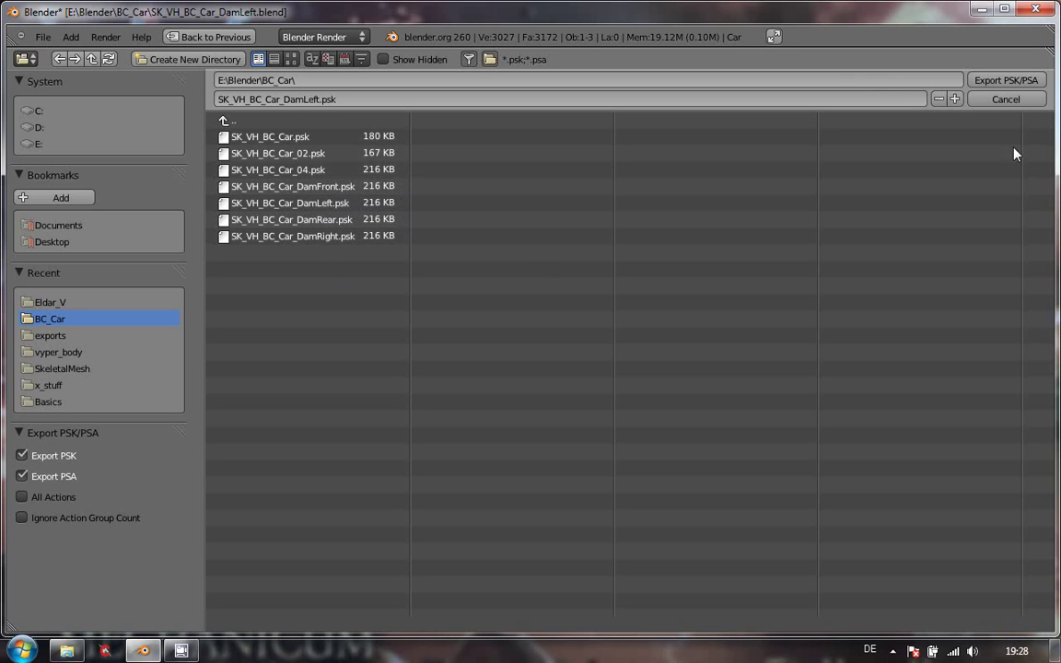
left_click(1005, 100)
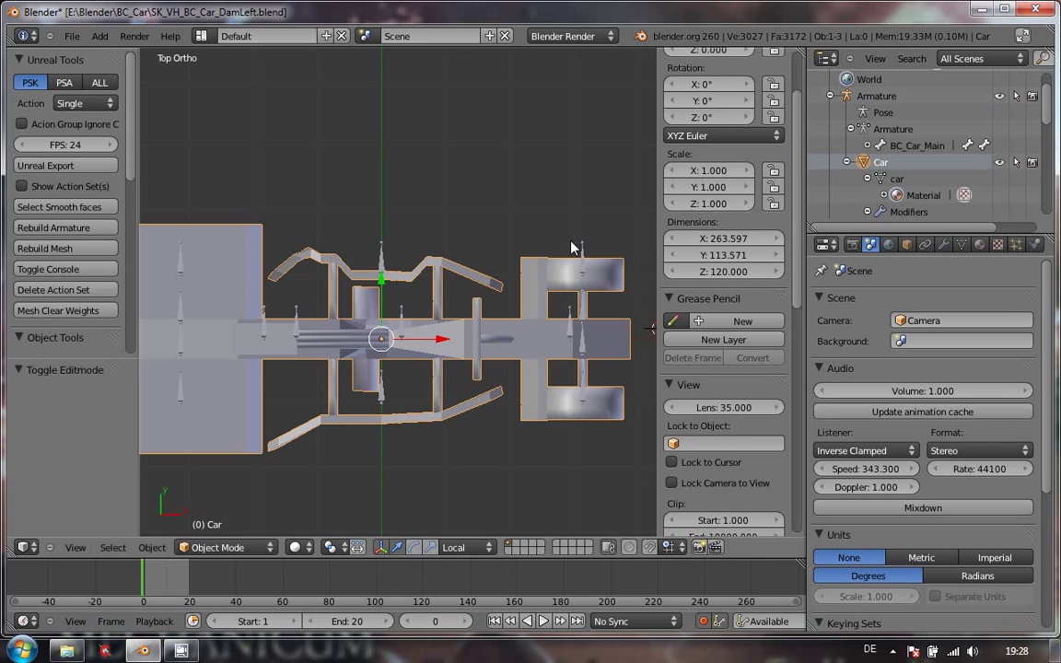
middle_click_drag(477, 470, 366, 375)
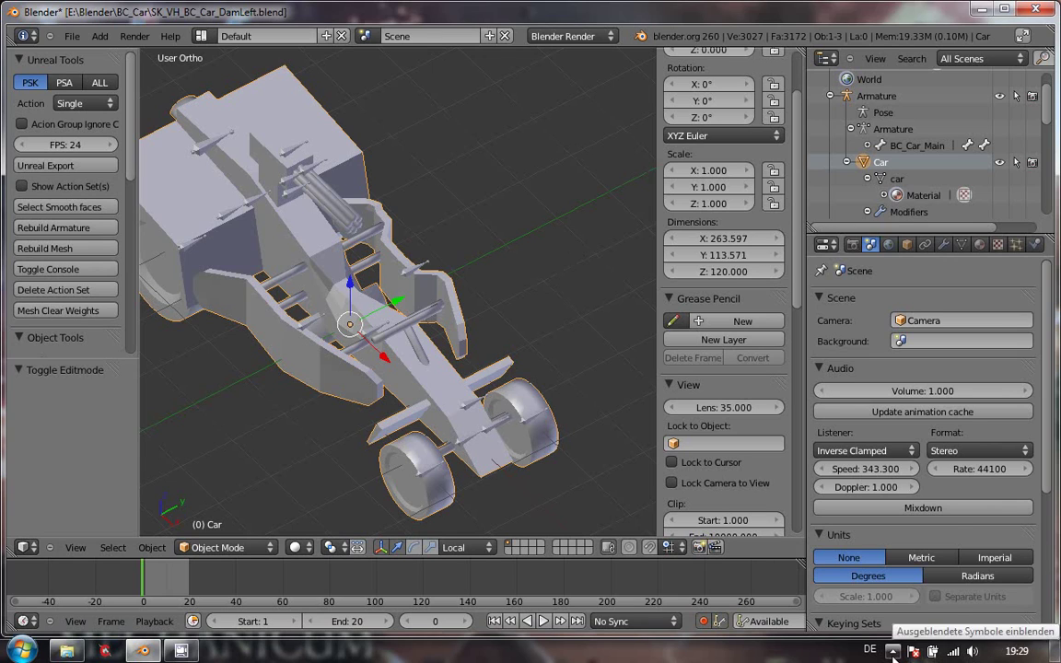
left_click(893, 651)
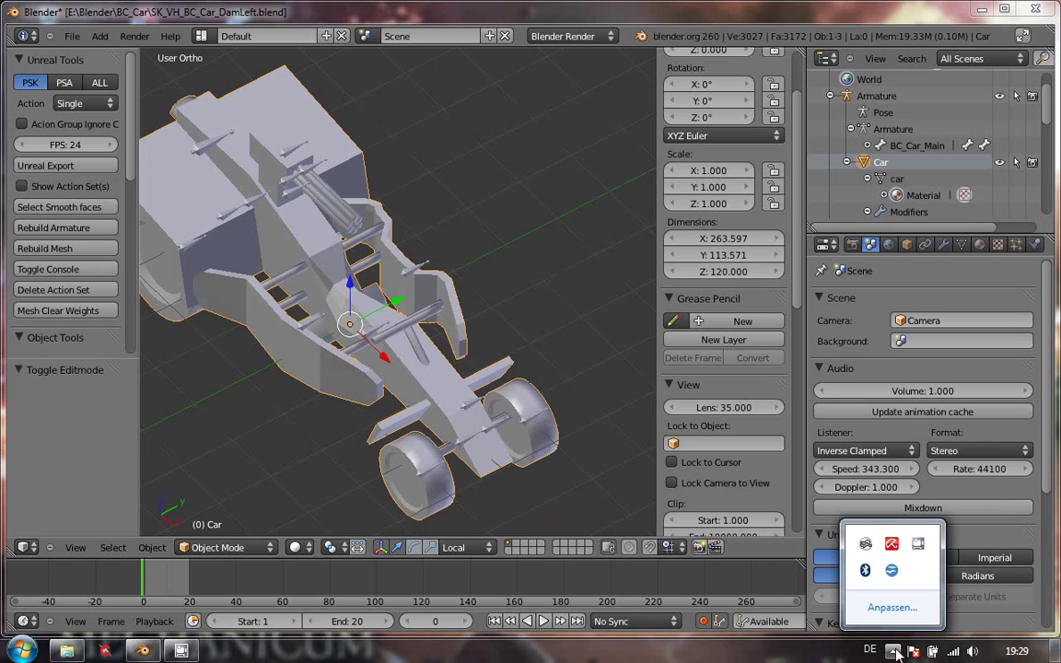
left_click(918, 547)
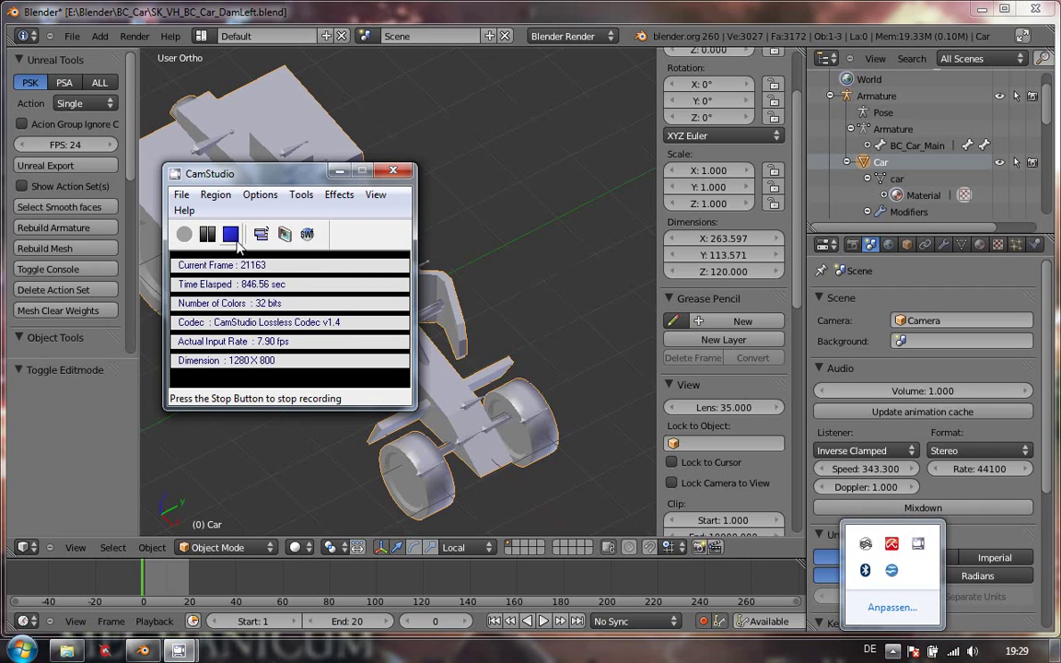